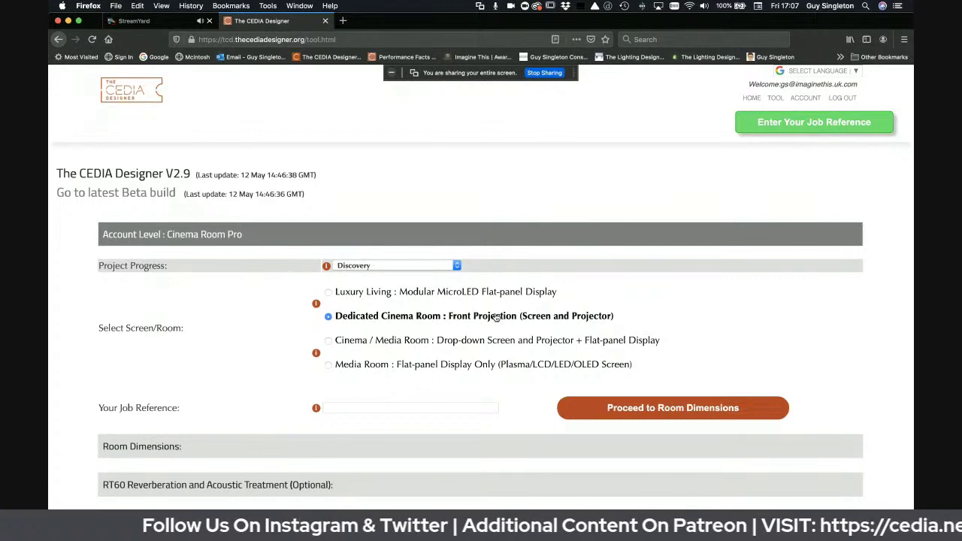
Step: Enter Demo as the job reference for the Dedicated Cinema Room project and proceed to the room dimensions
scroll(451, 307, down, 2)
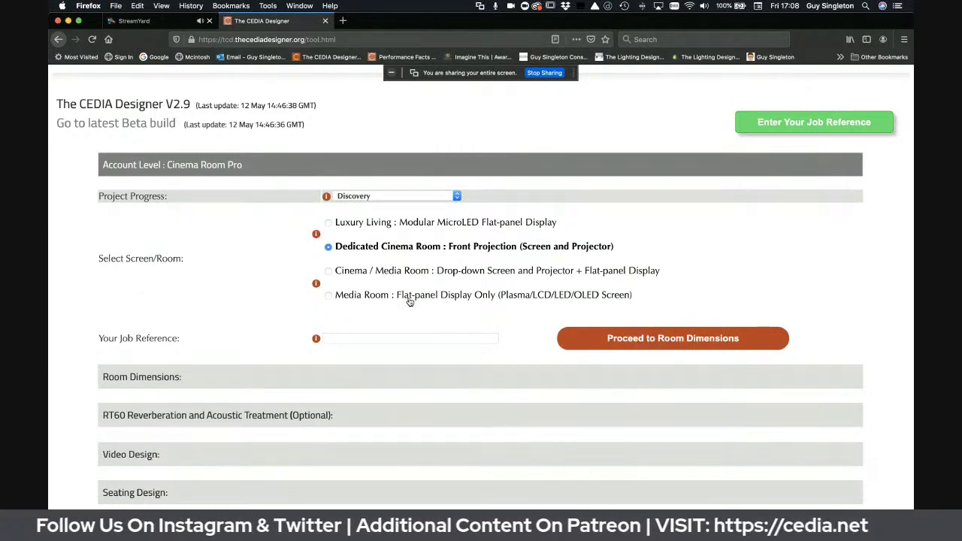
click(385, 339)
text(Demo)
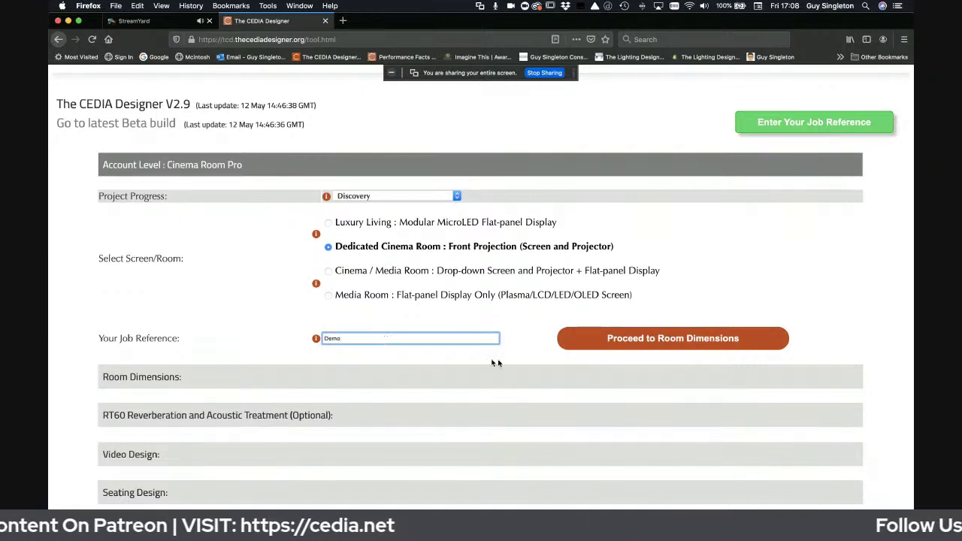
click(651, 345)
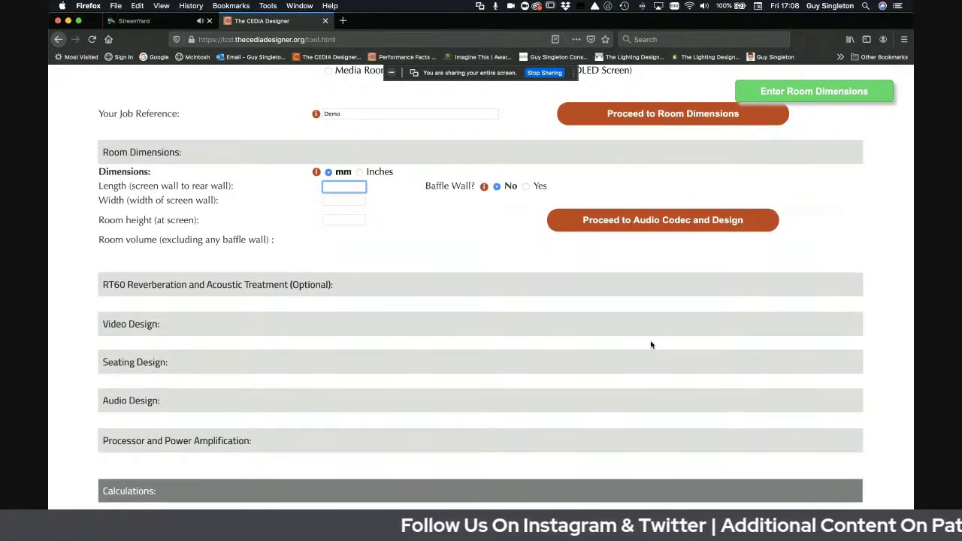
Step: Set the room length to 9000 mm, width to 7000 mm and height to 3000 mm, and proceed to the audio codec
text(000)
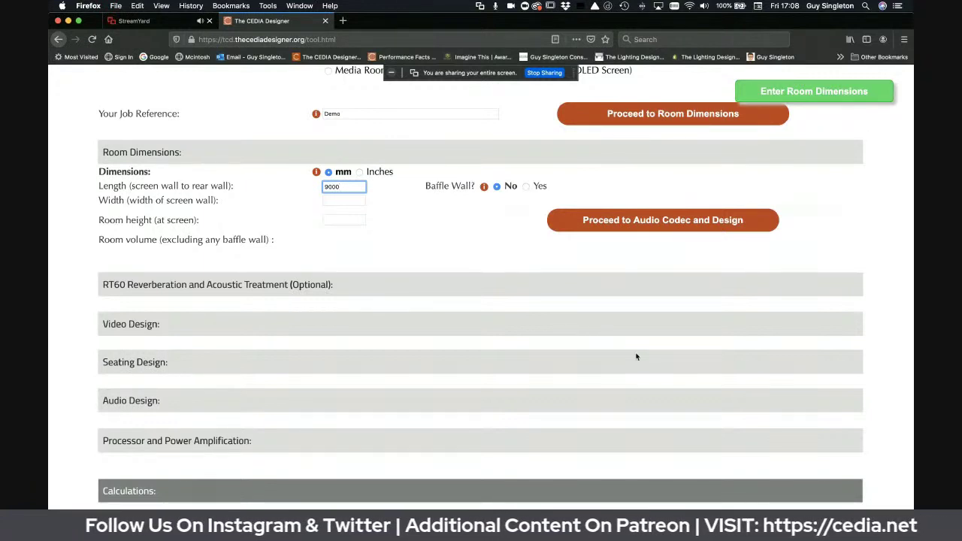
click(354, 200)
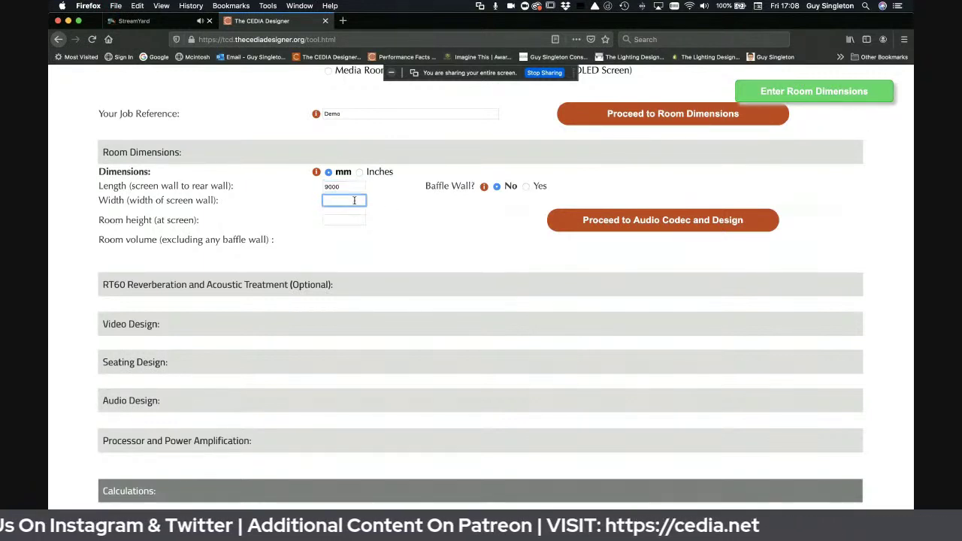
text(7000)
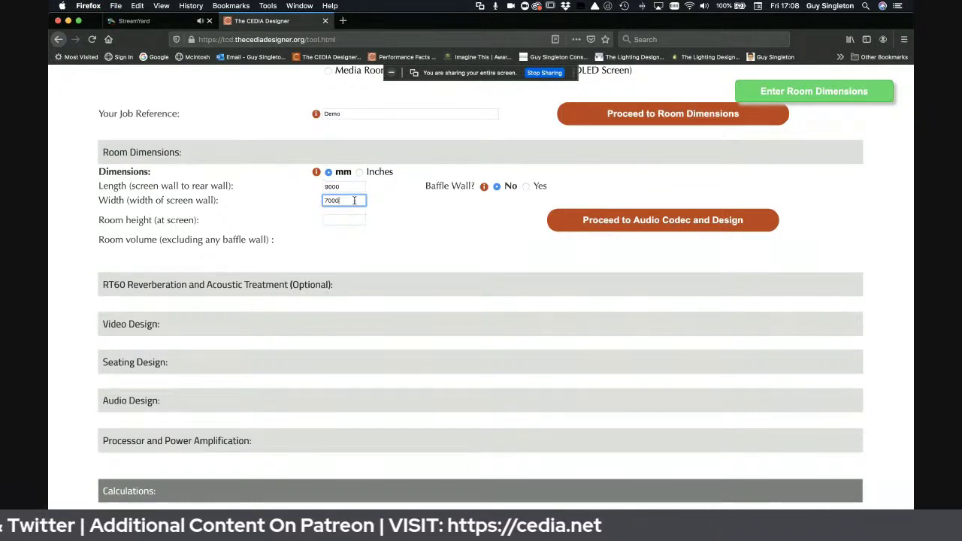
click(348, 220)
text(3000)
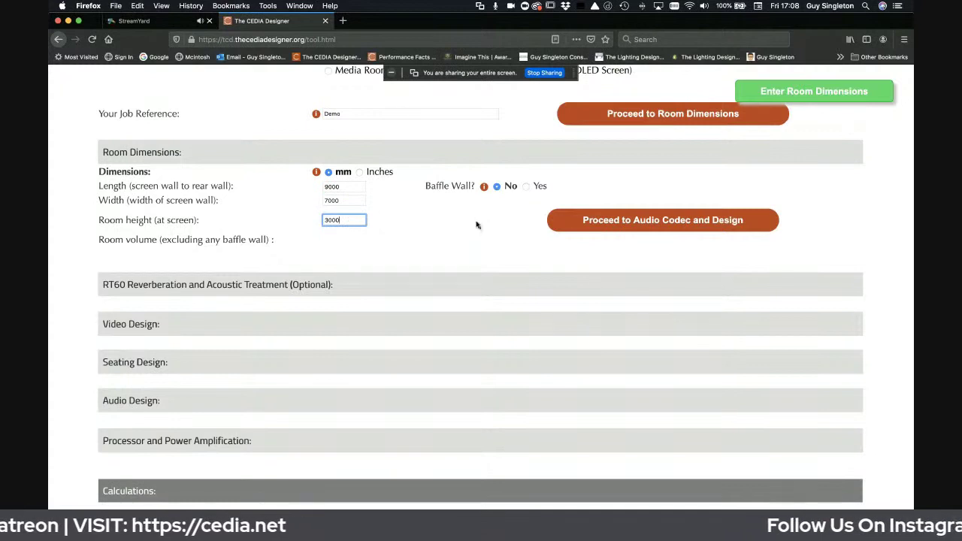
click(481, 221)
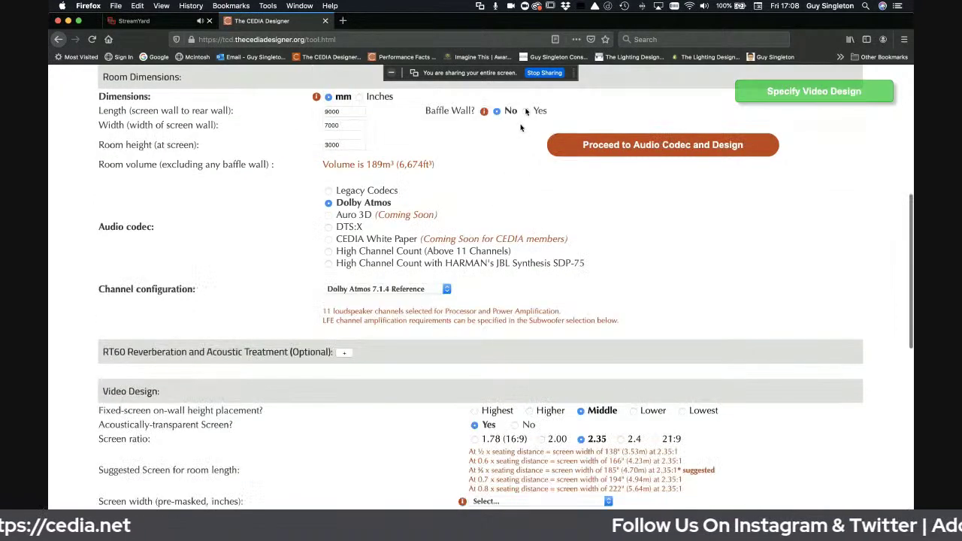
Step: Include a baffle wall and choose High Channel Count (Above 11 Channels) as the audio codec
click(525, 110)
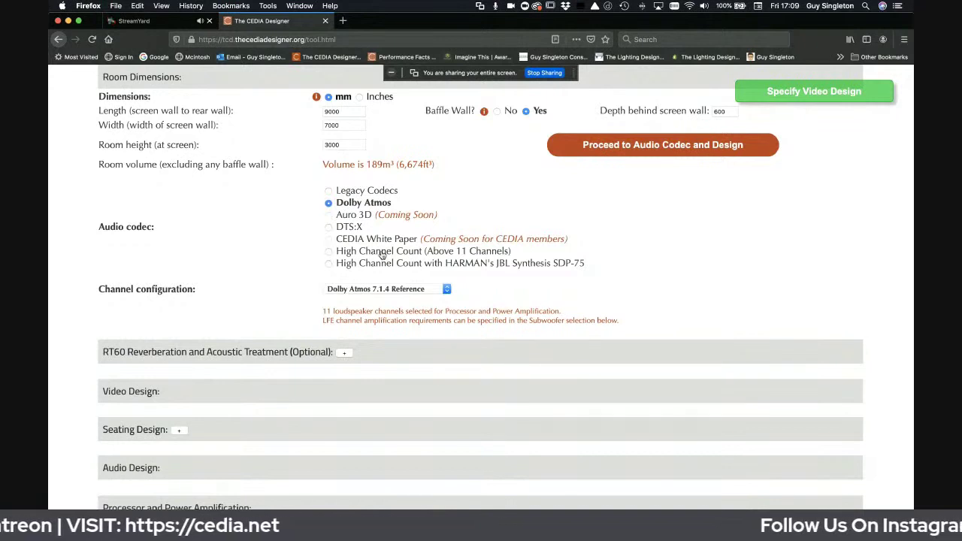
click(382, 252)
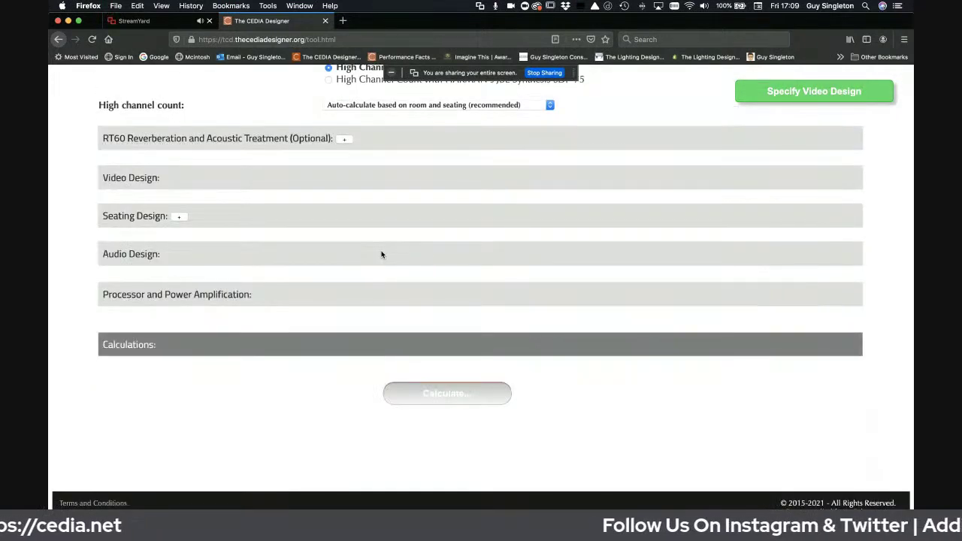
scroll(381, 254, up, 3)
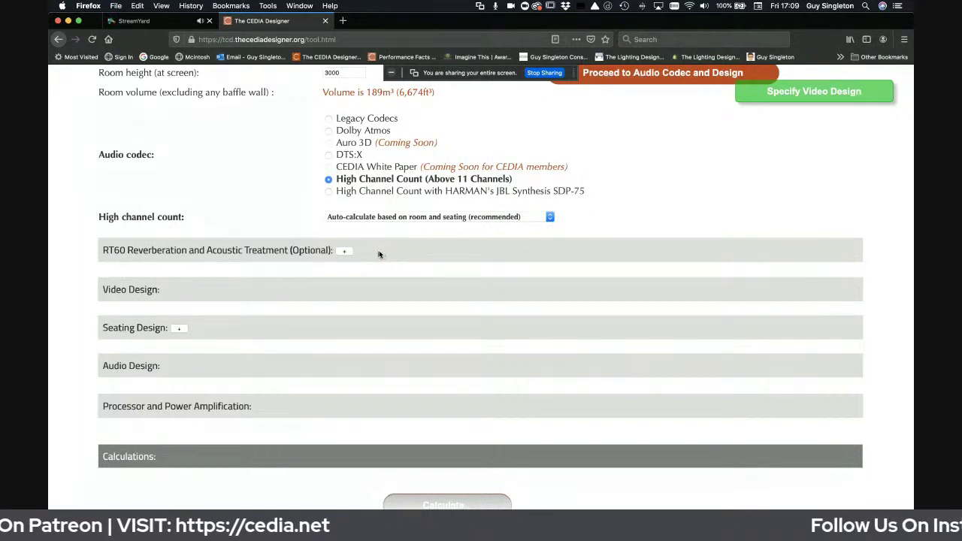
scroll(601, 213, up, 2)
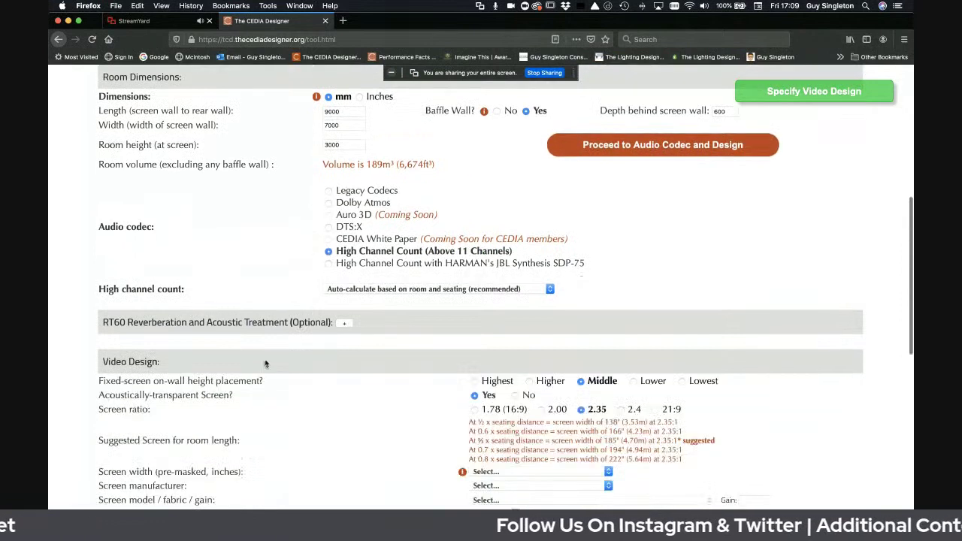
Step: Expand RT60 Reverberation and Acoustic Treatment and assign Reflective, Plasterboard (12mm (1/2inch) panelling on studs) to the front and left walls
click(342, 324)
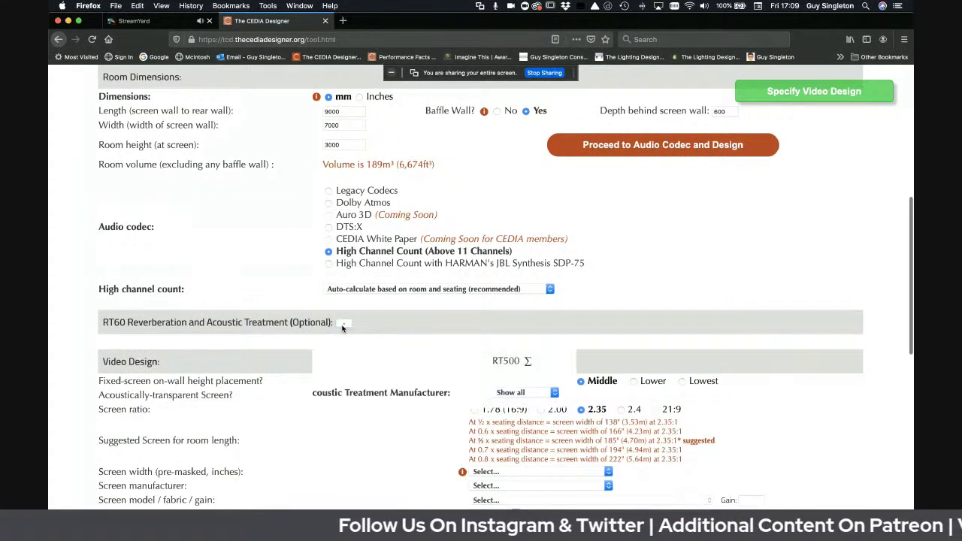
scroll(579, 393, down, 3)
scroll(578, 393, down, 1)
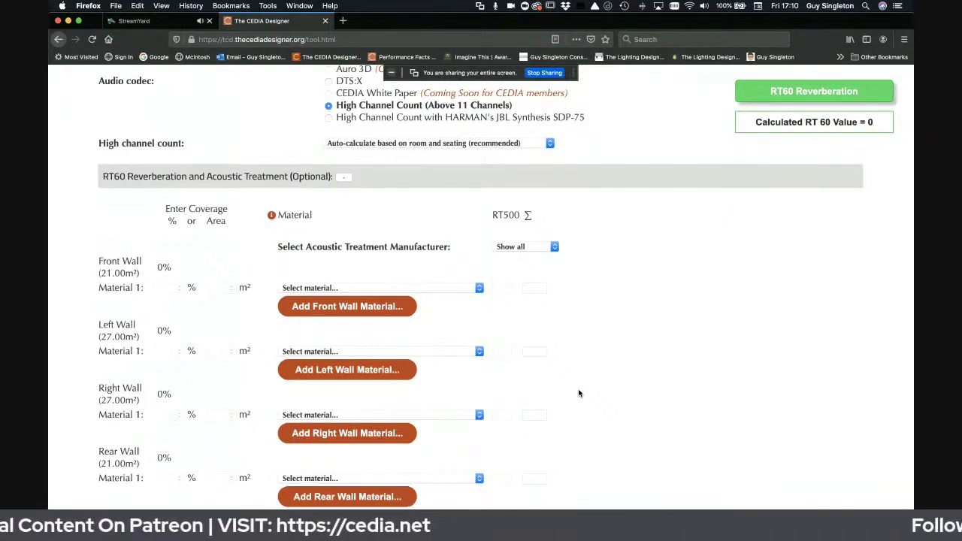
click(441, 289)
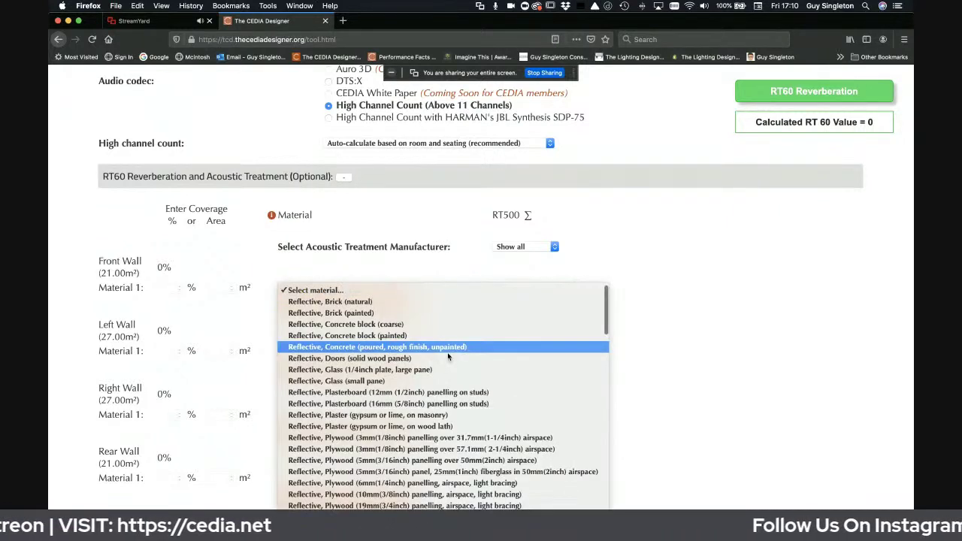
click(410, 392)
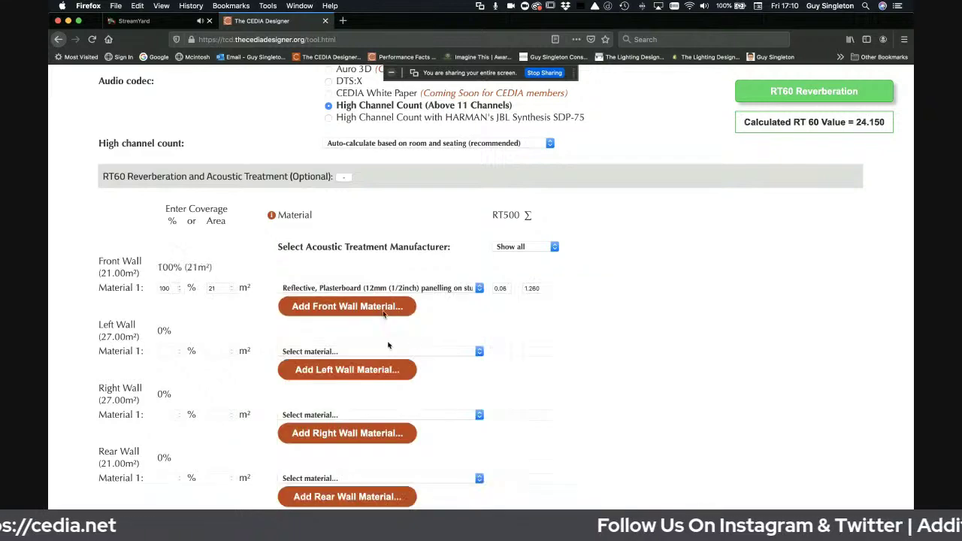
click(391, 353)
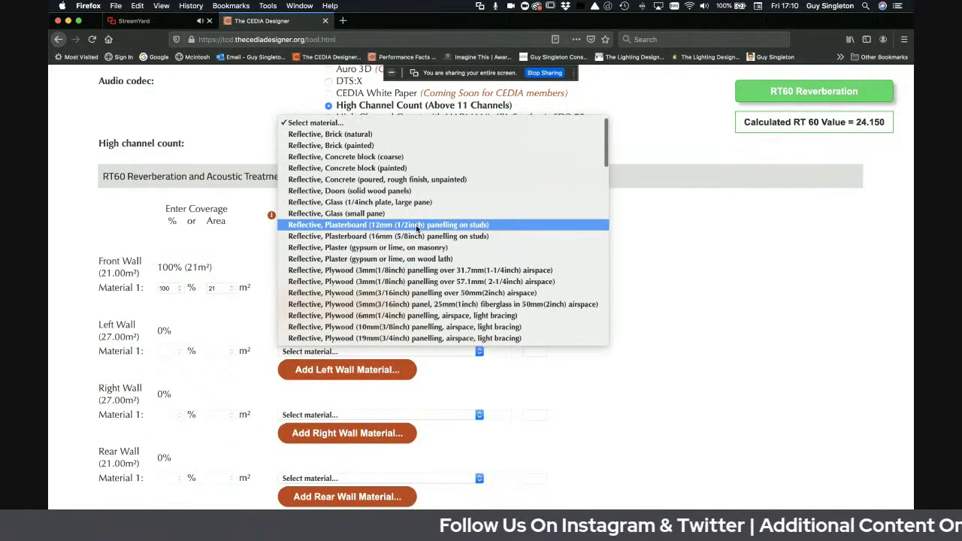
click(404, 225)
Step: Assign Reflective, Plasterboard (12mm (1/2inch) panelling on studs) to the right and rear walls
scroll(461, 357, down, 2)
click(460, 350)
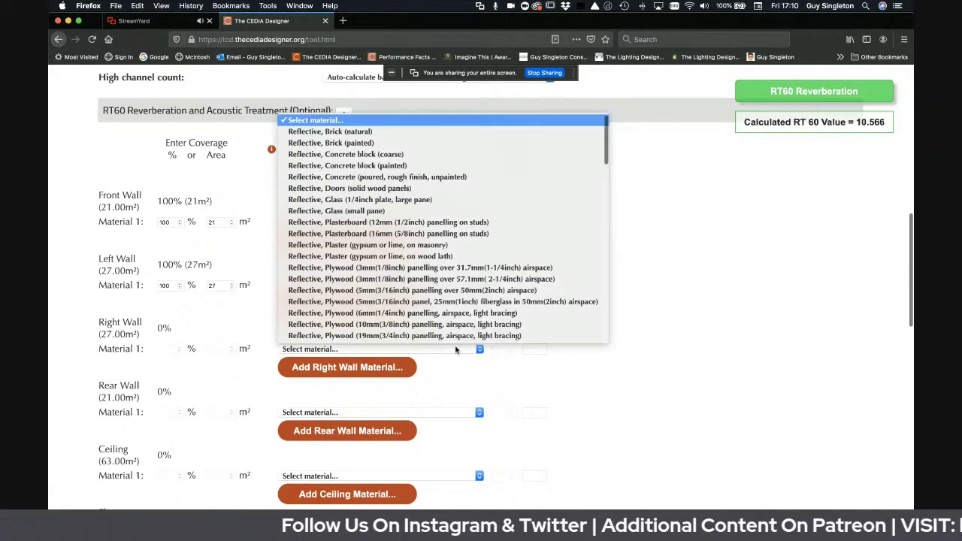
click(434, 226)
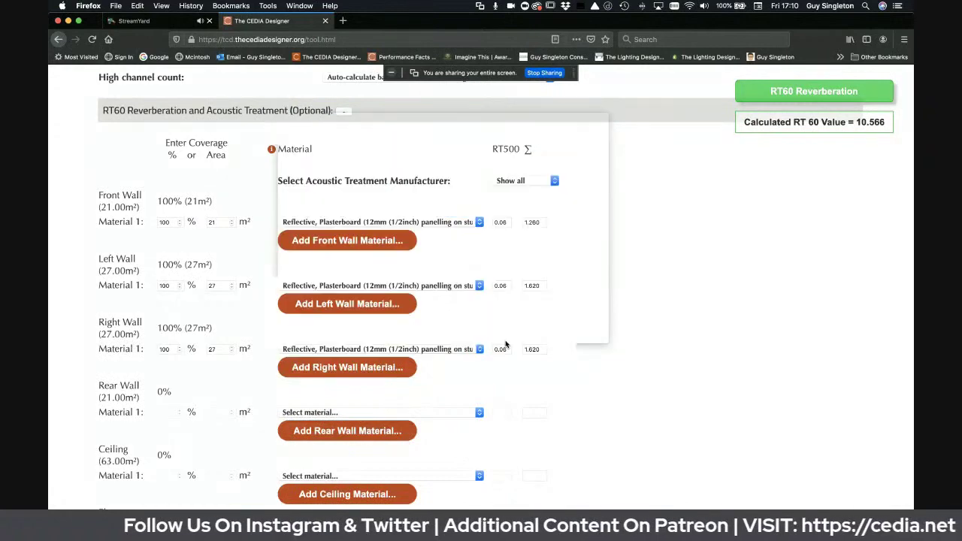
click(469, 411)
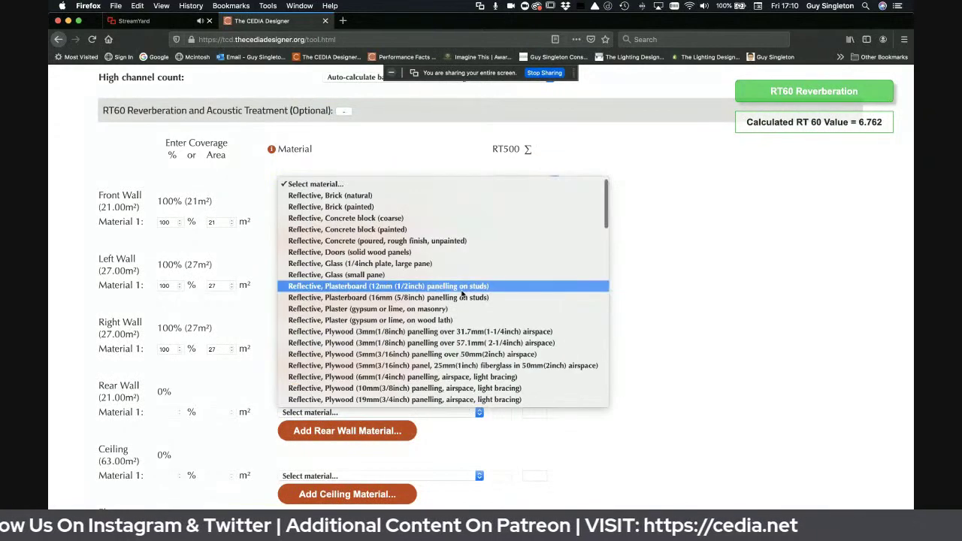
click(461, 287)
Step: Assign Plasterboard (12mm(1/2inch) in suspended ceiling grid) to the ceiling and Floor materials, carpet to the floor, and highlight the calculated RT60 value
scroll(579, 356, down, 1)
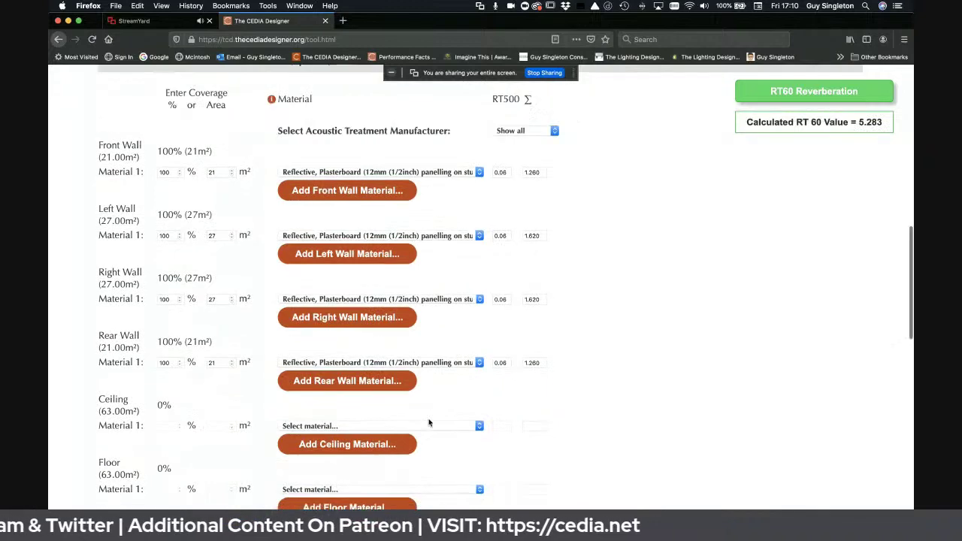
click(432, 426)
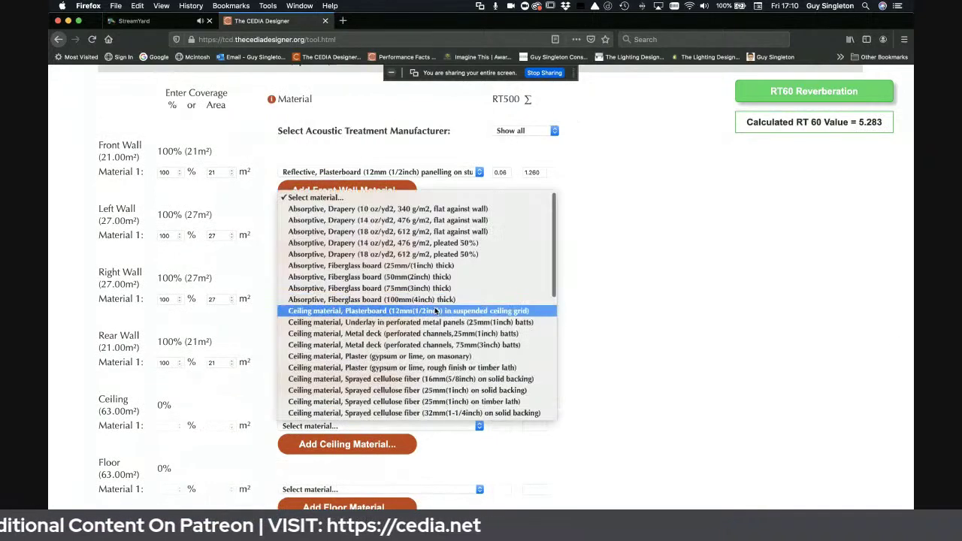
click(434, 310)
scroll(620, 360, down, 2)
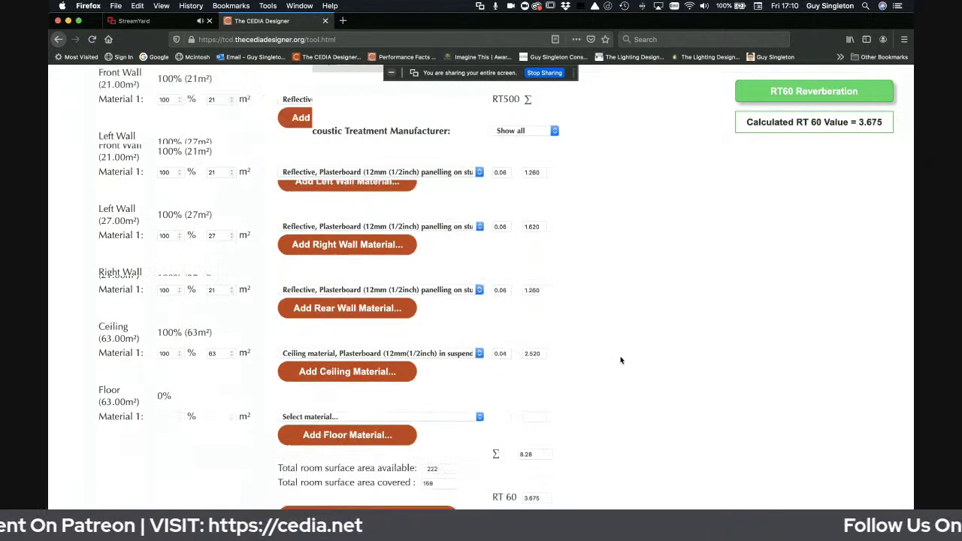
click(457, 416)
click(440, 201)
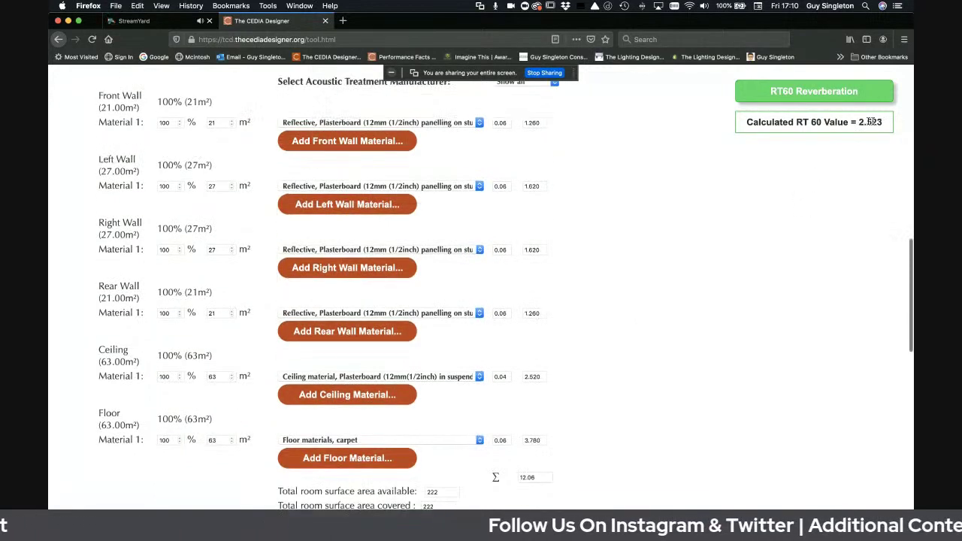
drag(851, 124, 884, 129)
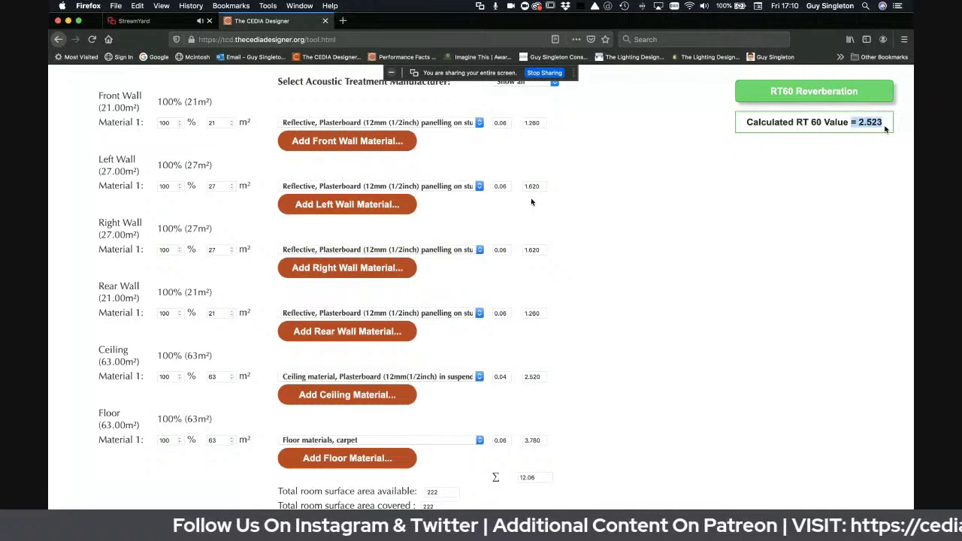
Step: Filter the acoustic treatment materials to the manufacturer RPG Europe
click(374, 196)
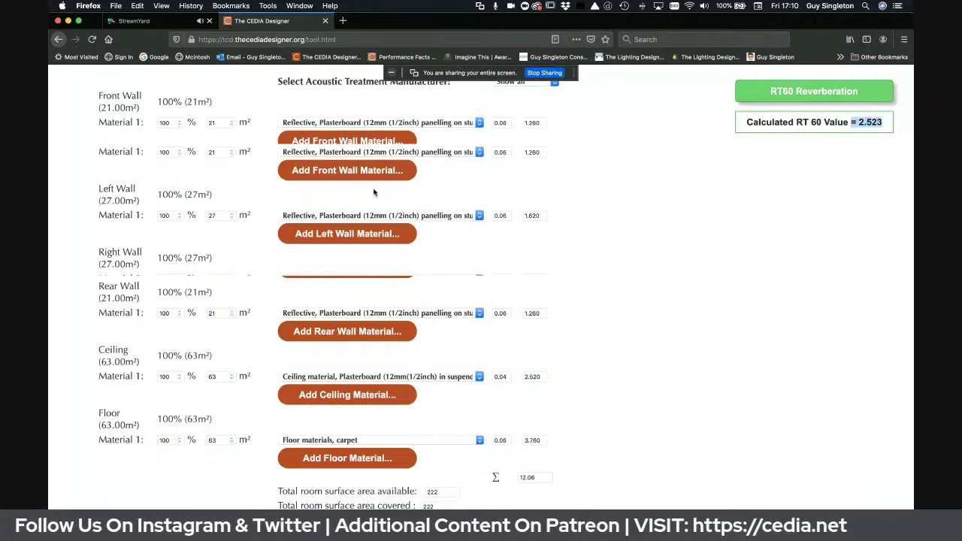
click(519, 112)
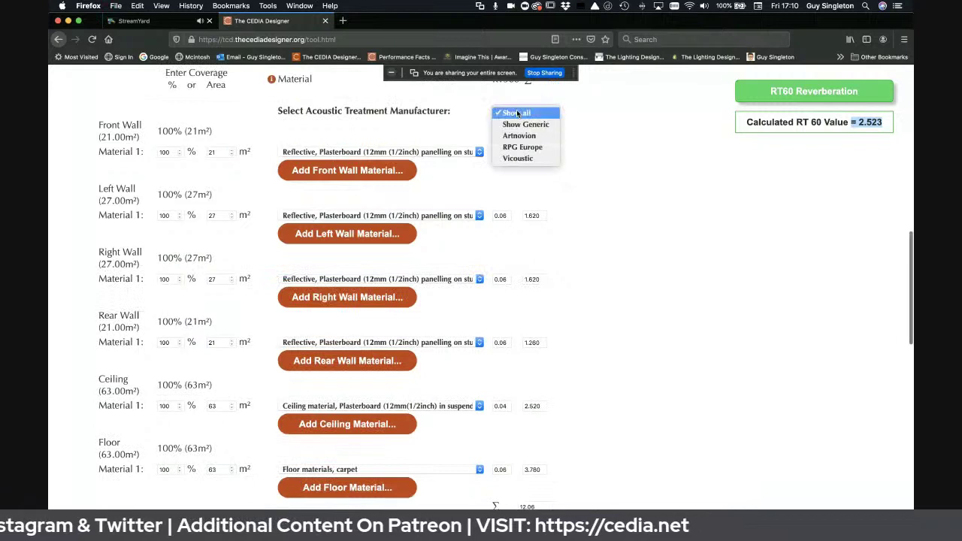
click(524, 146)
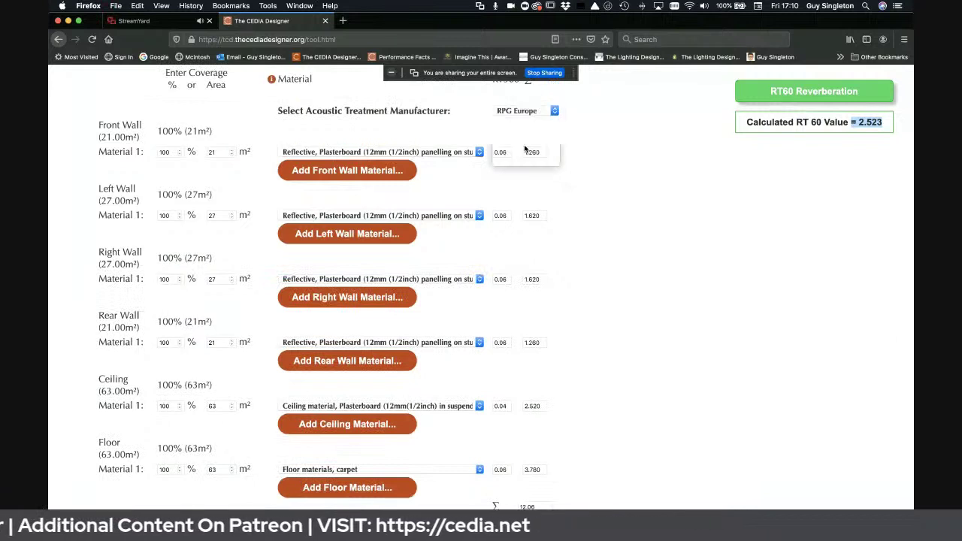
Step: Add Absorptive, RPG Europe Absorbor 50mm as the front wall's second material with 20% coverage
click(382, 176)
click(383, 164)
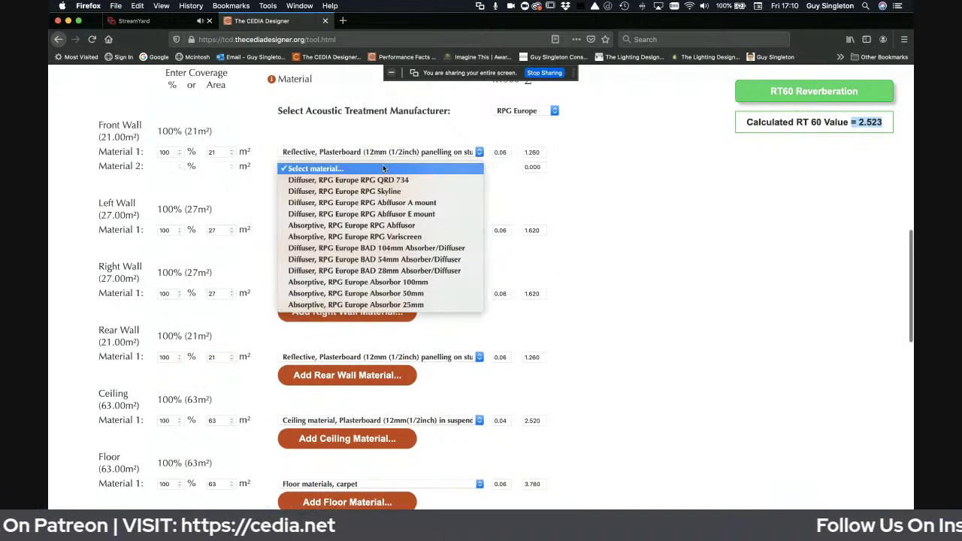
click(431, 293)
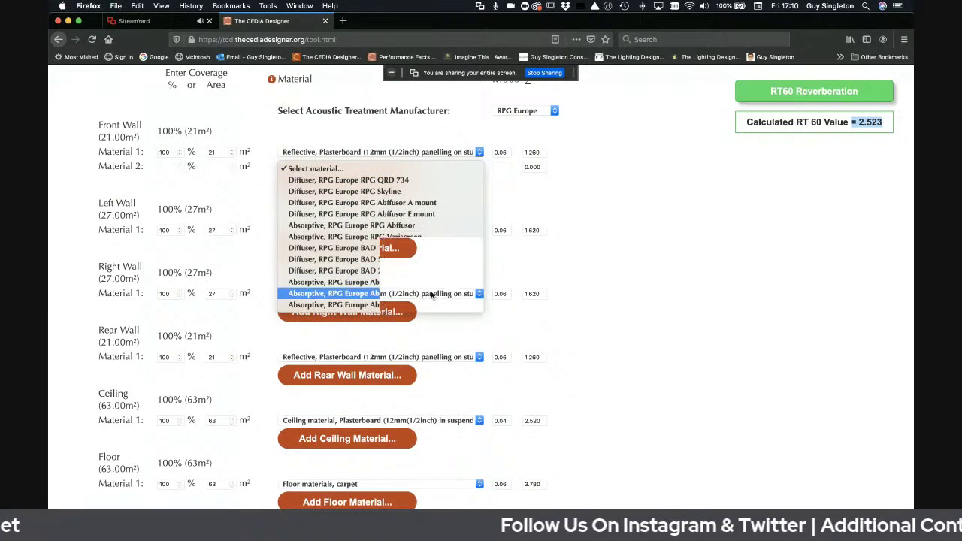
click(178, 169)
click(179, 169)
click(179, 169)
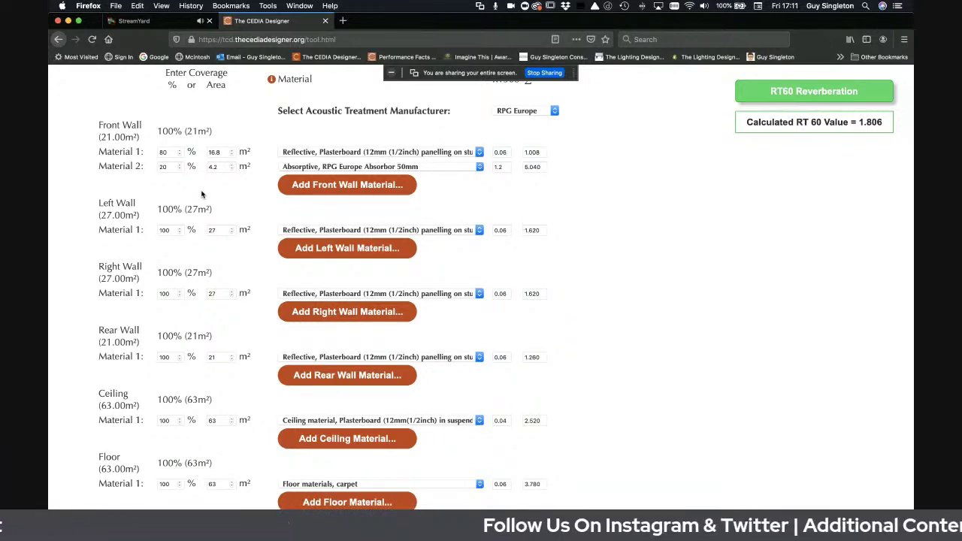
Step: Add Diffuser, RPG Europe BAD 54mm Absorber/Diffuser as the left wall's second material with 17% coverage
click(326, 250)
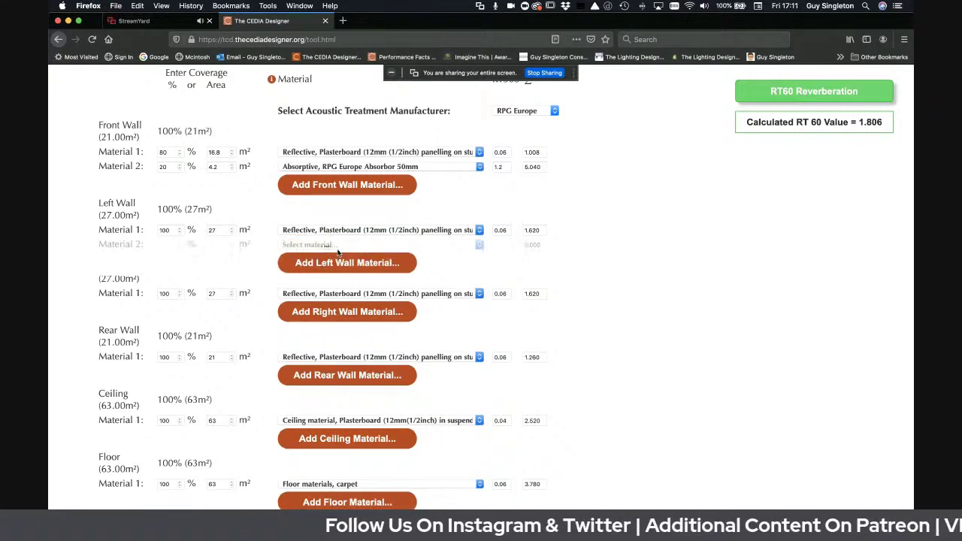
click(339, 246)
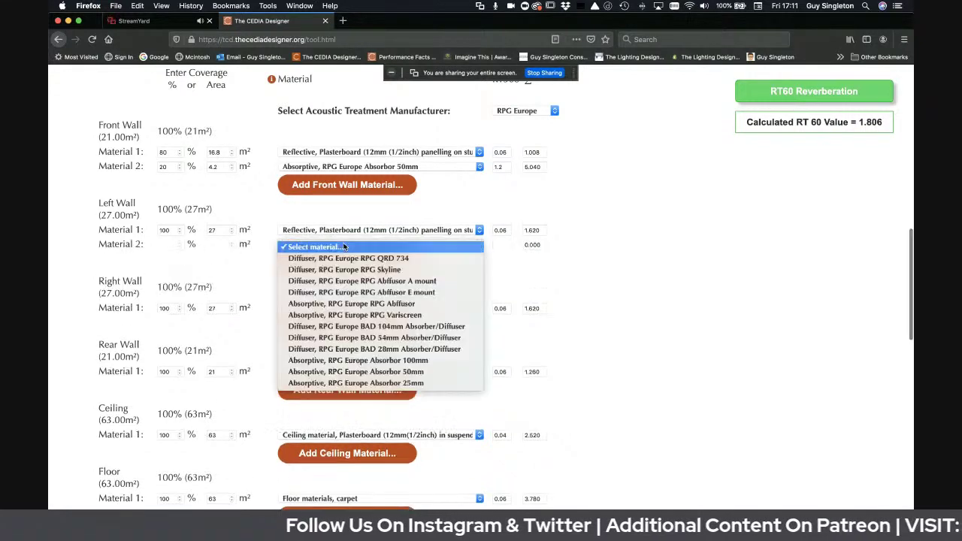
click(404, 337)
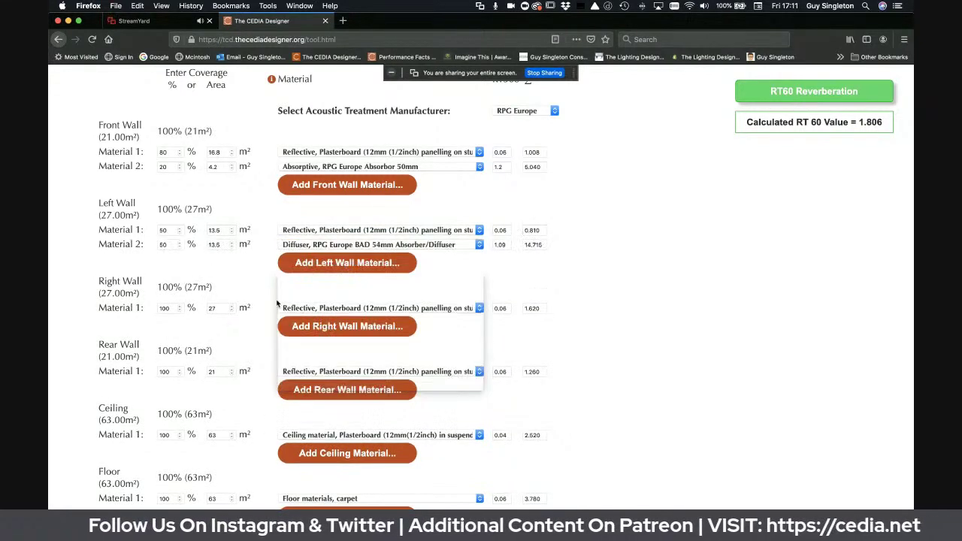
click(180, 249)
click(180, 249)
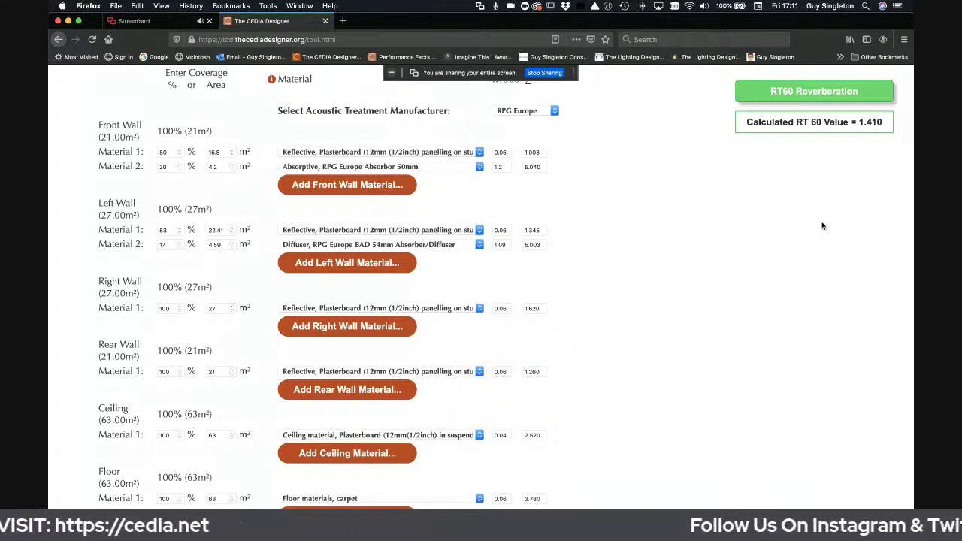
Step: Add a second material entry to the right wall and open its list of RPG Europe treatments
click(356, 334)
click(380, 323)
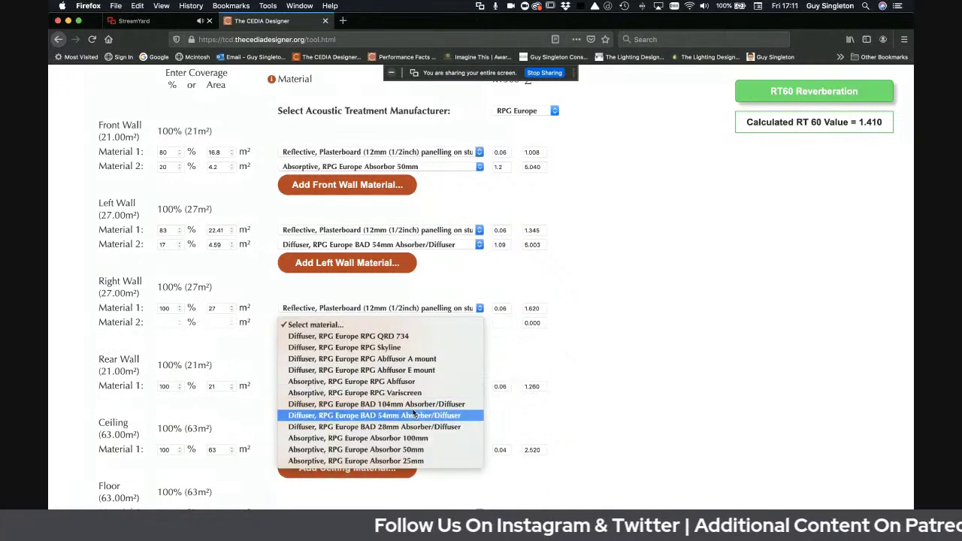
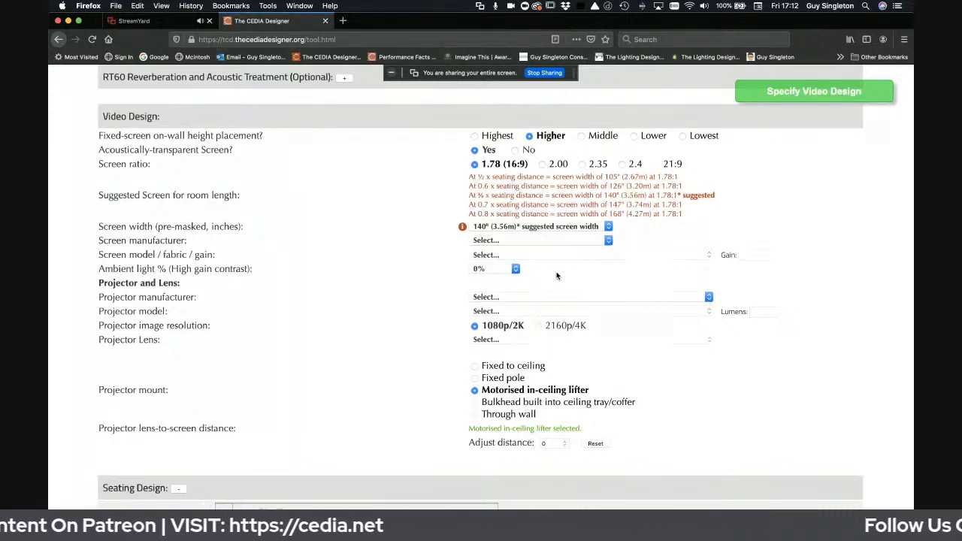
Step: Set the screen manufacturer to Screen Research and the fabric to ClearPix 4K (4W) White, 1.00, 160°
click(560, 241)
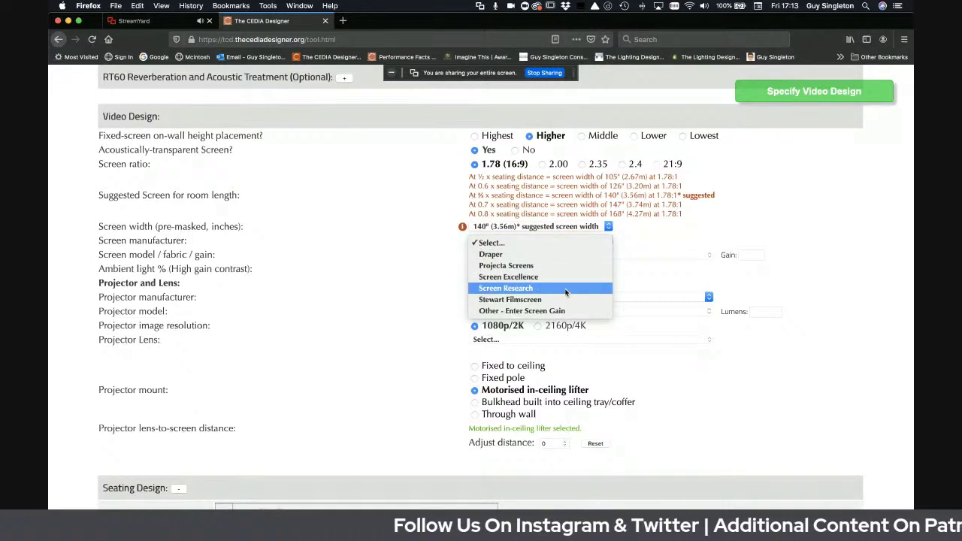
click(565, 290)
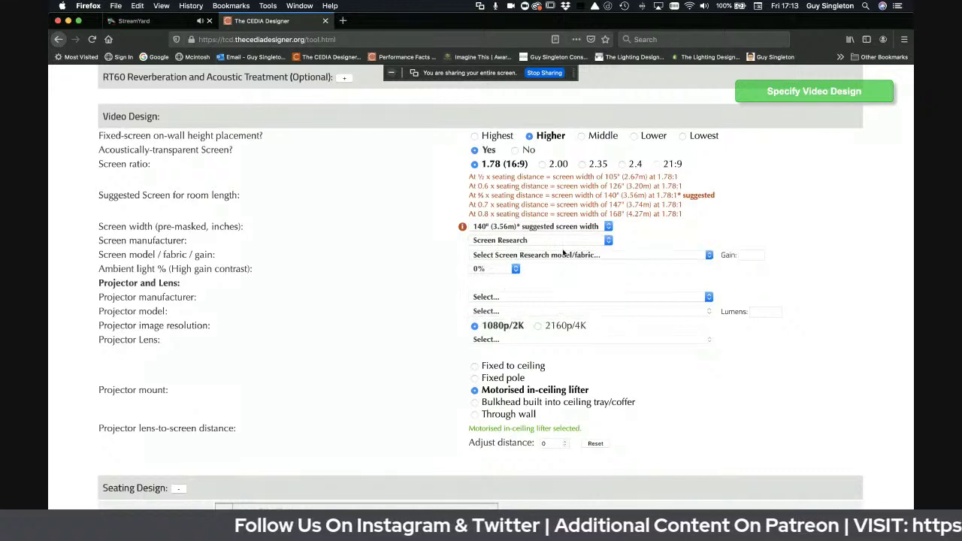
click(562, 256)
click(564, 265)
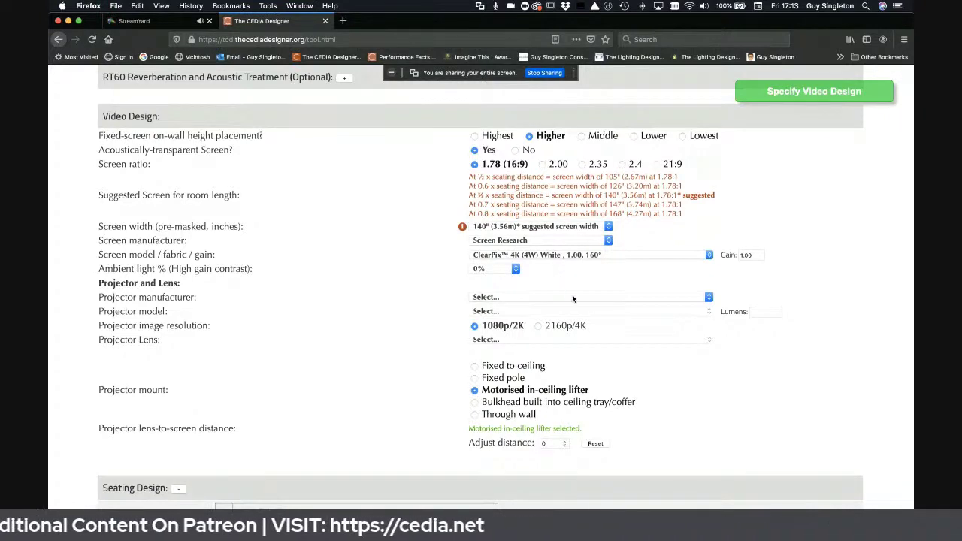
Step: Choose Barco as projector manufacturer and Balder Cinemascope DCI/P3, 3600 lumens, 5K as the model
click(574, 296)
click(572, 307)
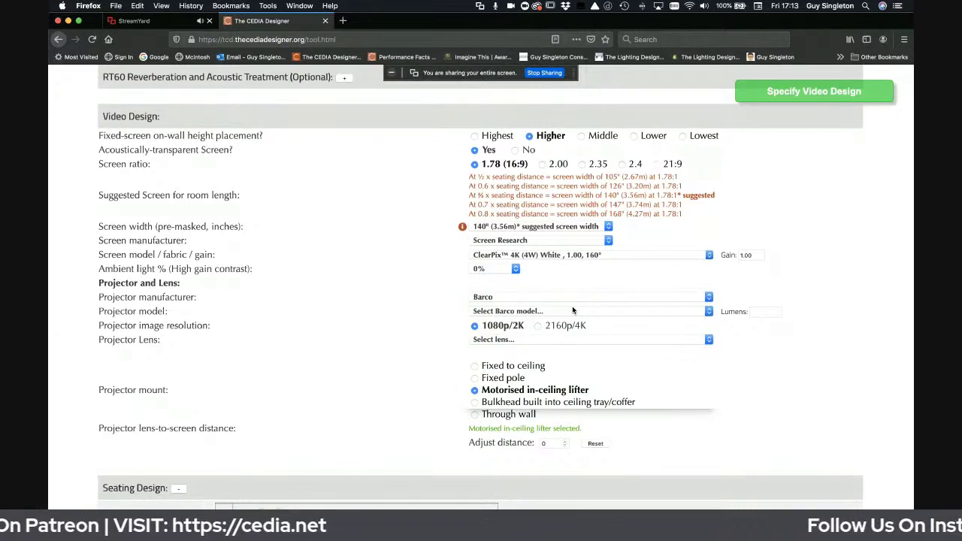
click(568, 311)
scroll(577, 383, down, 2)
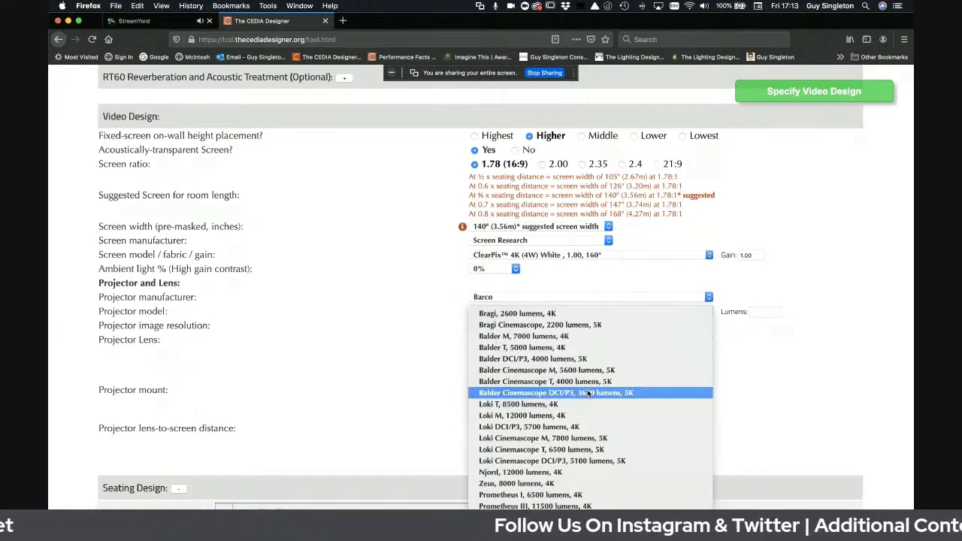
click(587, 392)
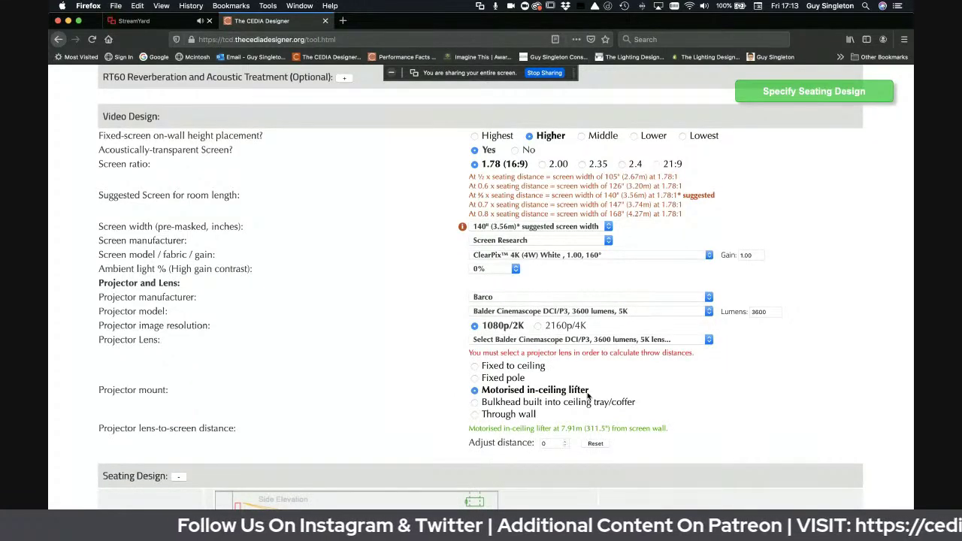
Step: Try the projector mounts Fixed to ceiling, Fixed pole, Motorised in-ceiling lifter and Bulkhead built into ceiling tray/coffer
scroll(585, 311, down, 2)
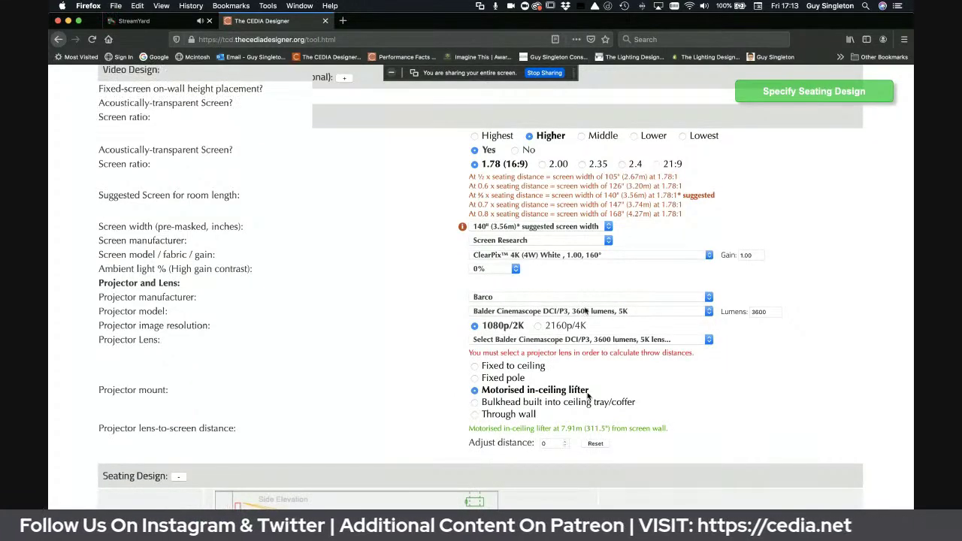
scroll(583, 297, down, 2)
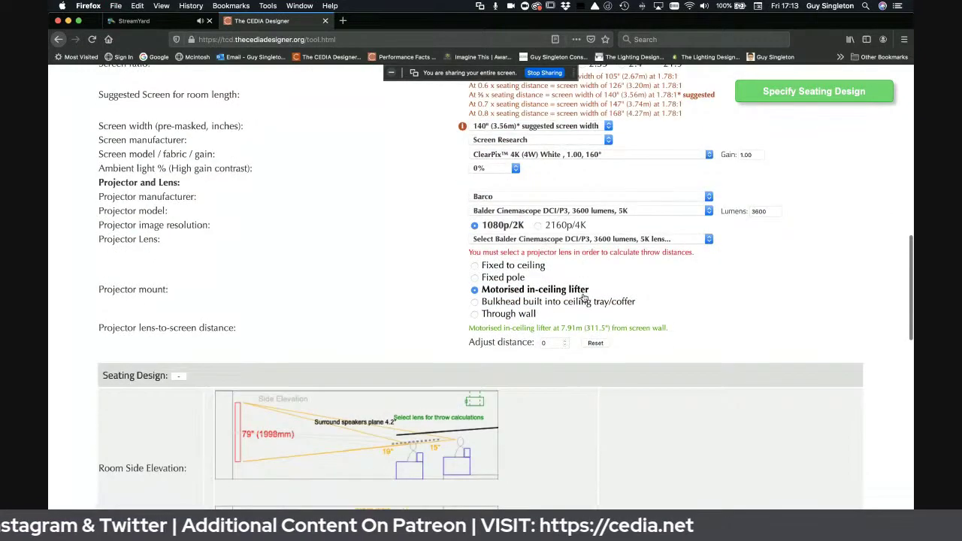
scroll(584, 297, down, 2)
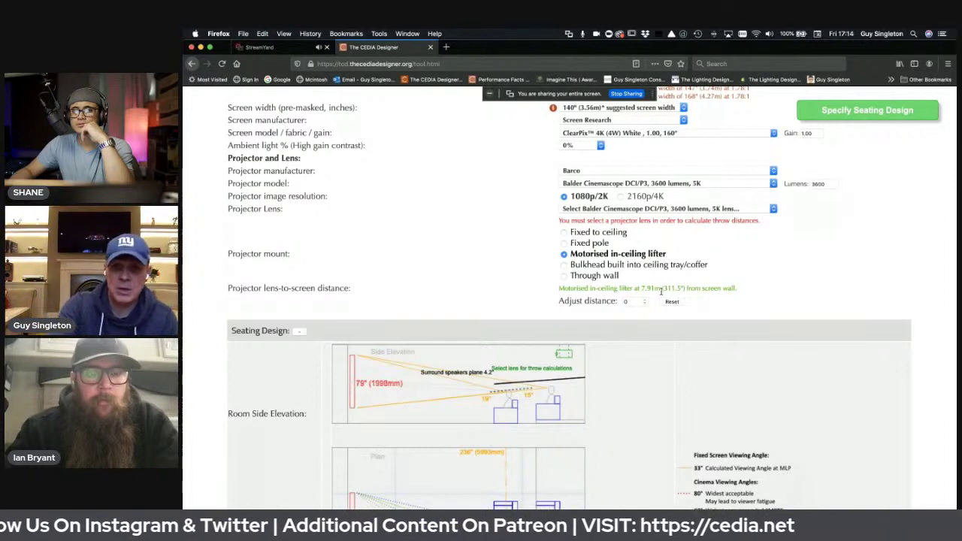
scroll(661, 293, down, 1)
scroll(661, 294, down, 4)
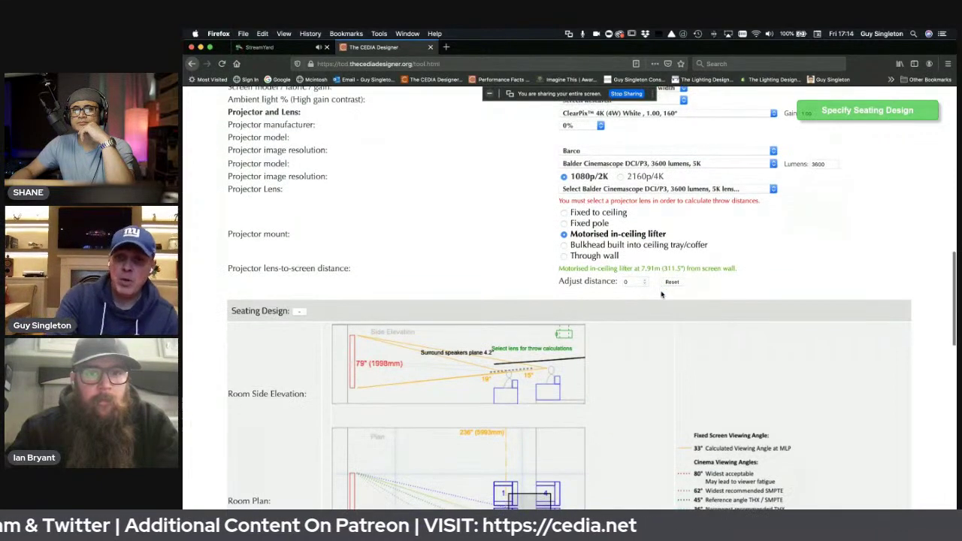
scroll(577, 293, down, 1)
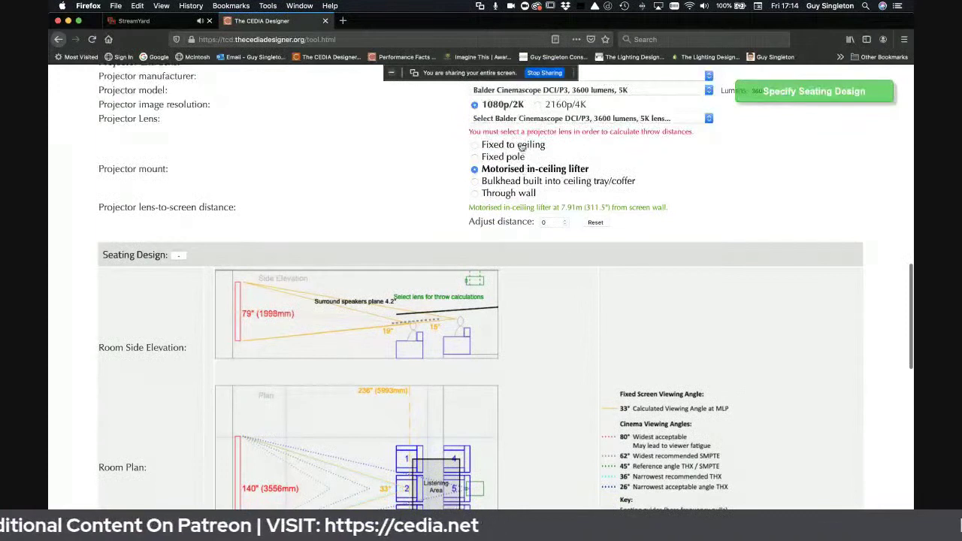
click(520, 147)
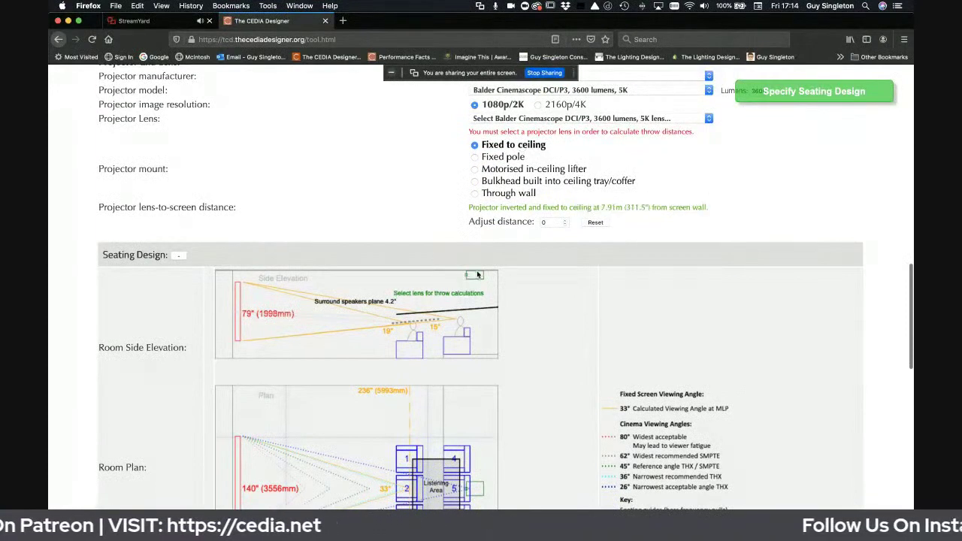
click(495, 159)
click(496, 170)
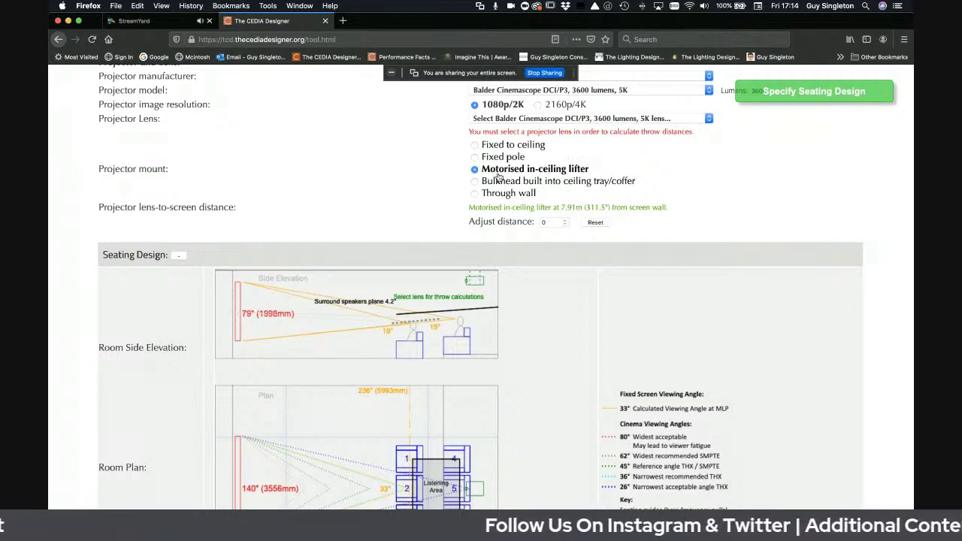
click(505, 182)
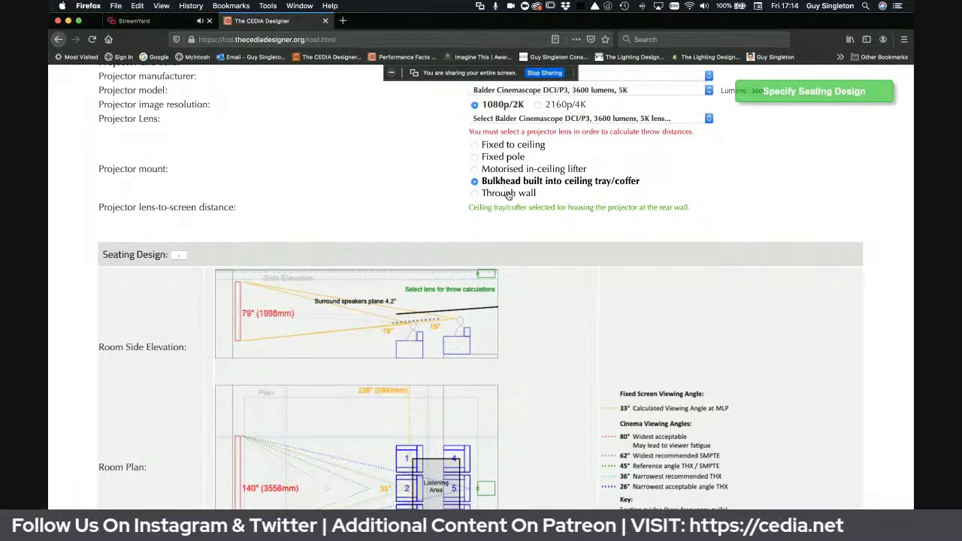
Step: Set the projector lens to Part No. EN67, lens id578, and the projector mount to Fixed pole
click(582, 119)
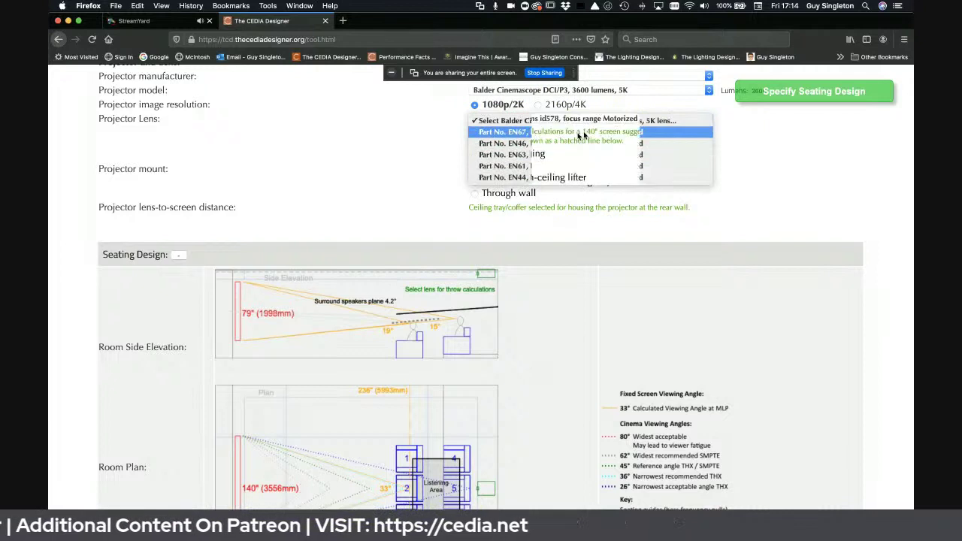
click(583, 132)
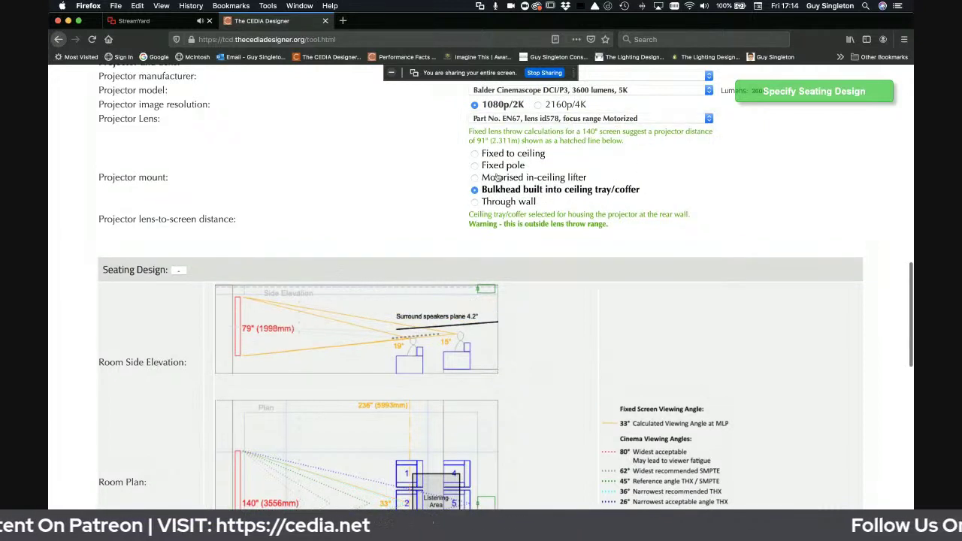
click(502, 166)
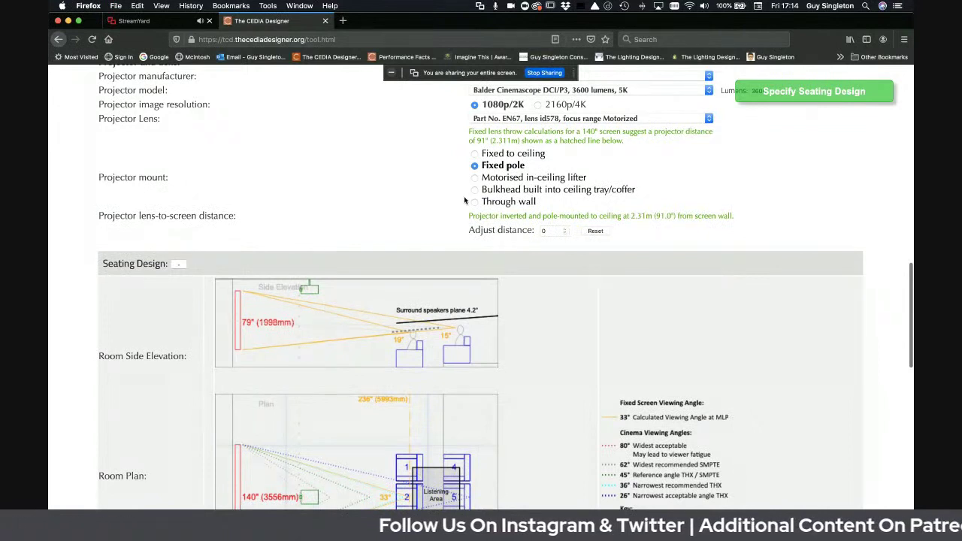
Step: Try the projector lenses EN46, EN63, EN61 and EN44 in turn to compare their throw ranges
click(537, 121)
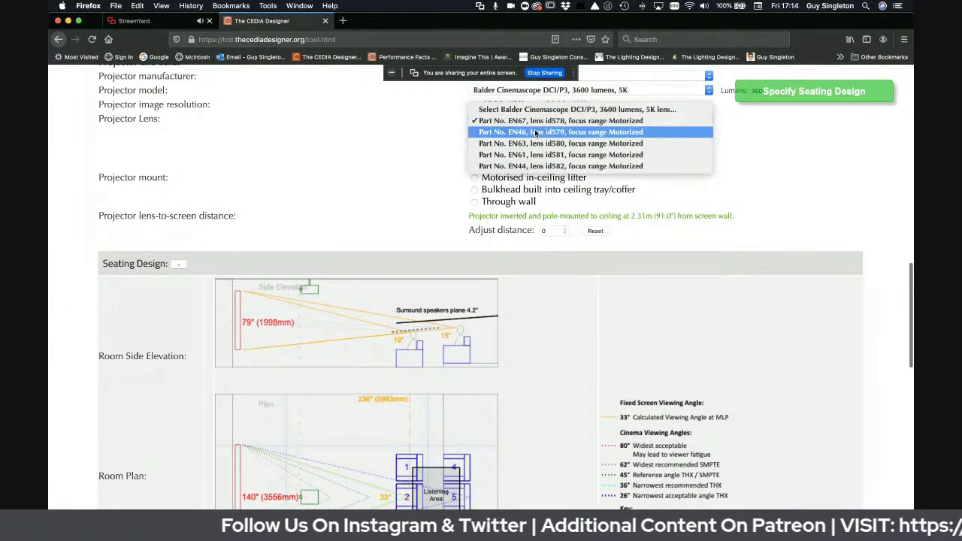
click(536, 132)
click(536, 120)
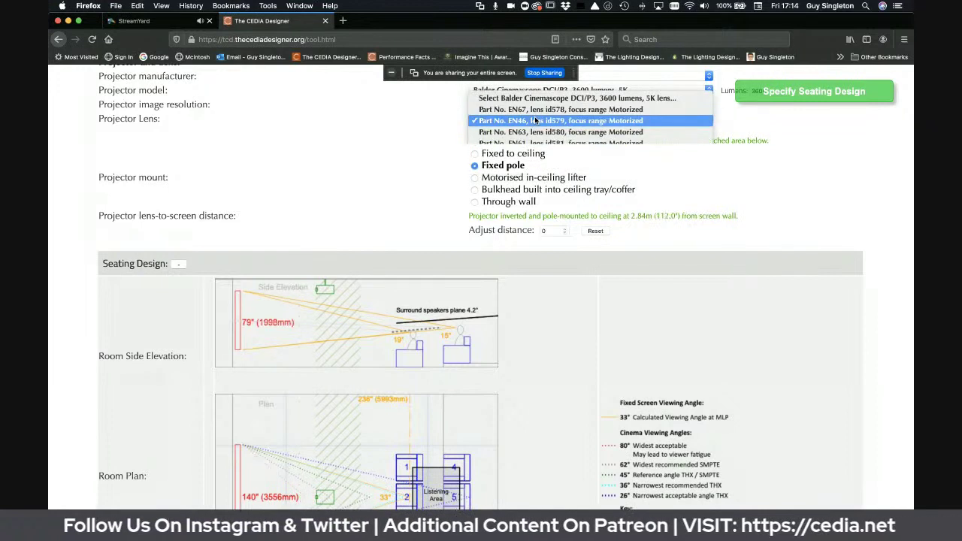
click(538, 131)
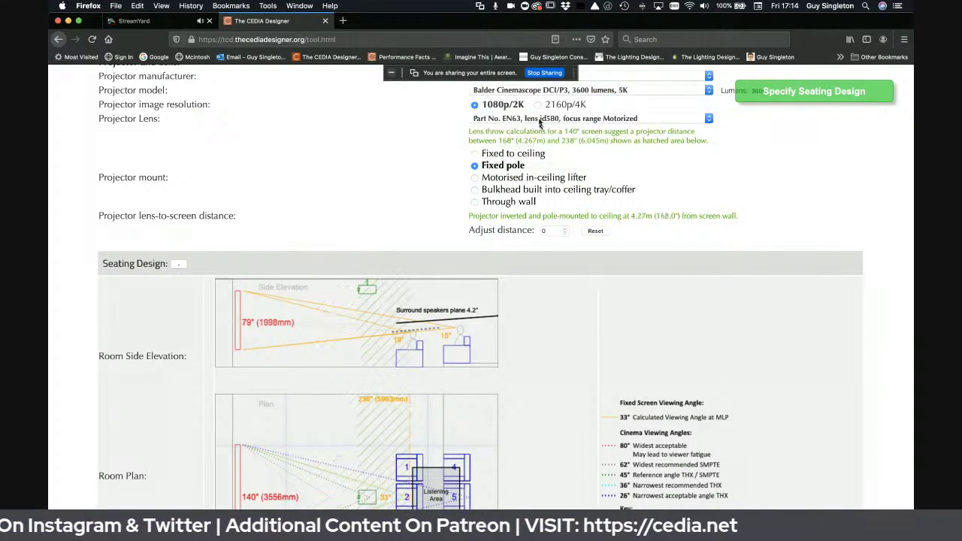
click(539, 121)
click(543, 132)
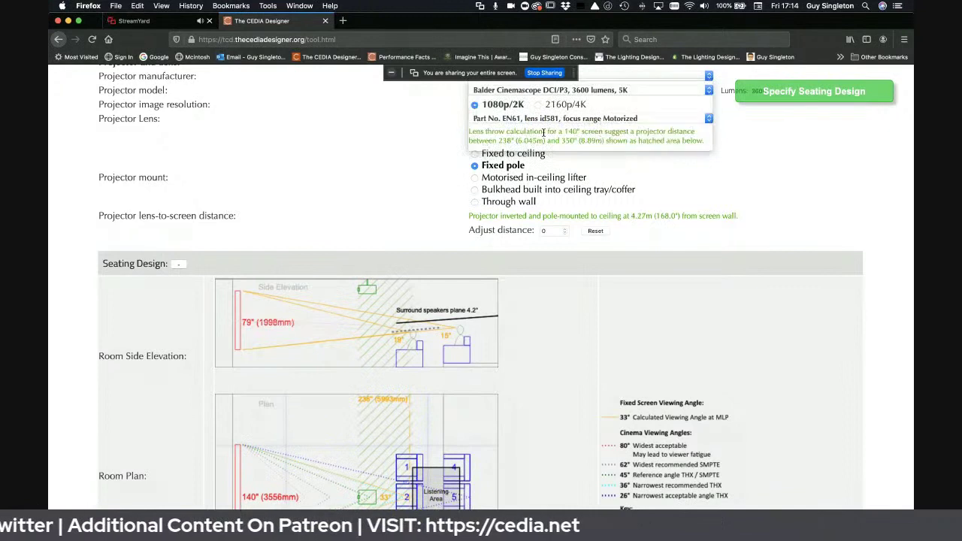
click(538, 120)
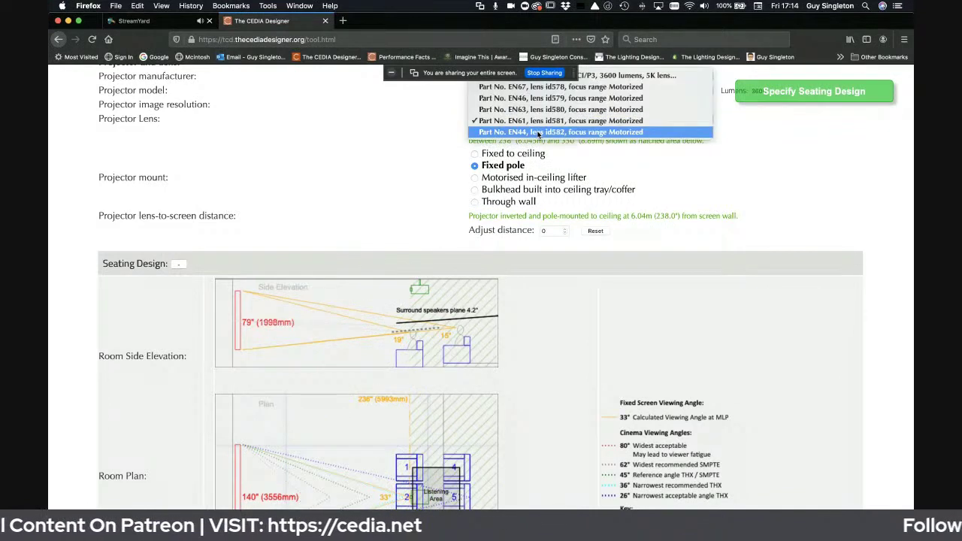
click(538, 132)
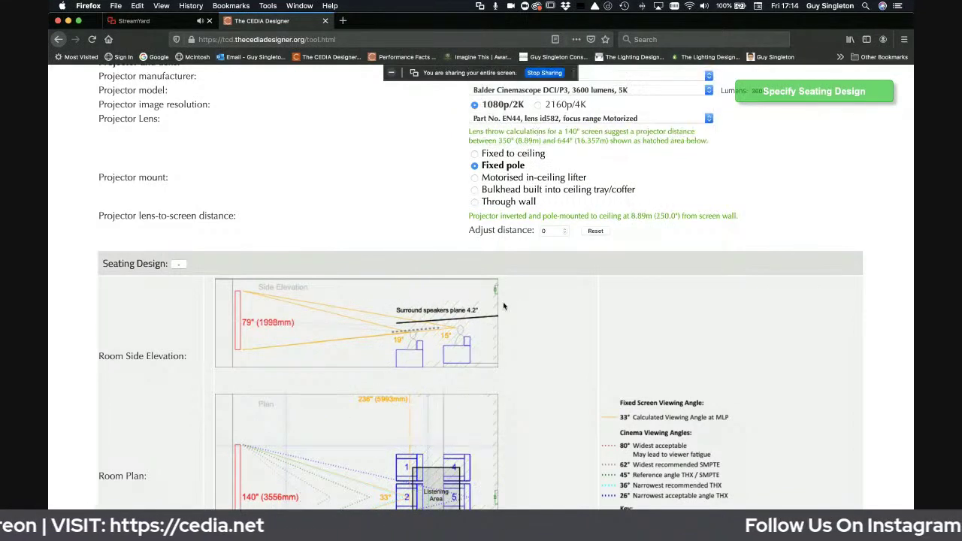
Step: Set the projector lens to Part No. EN61, lens id581, and the projector mount to Through wall
click(519, 120)
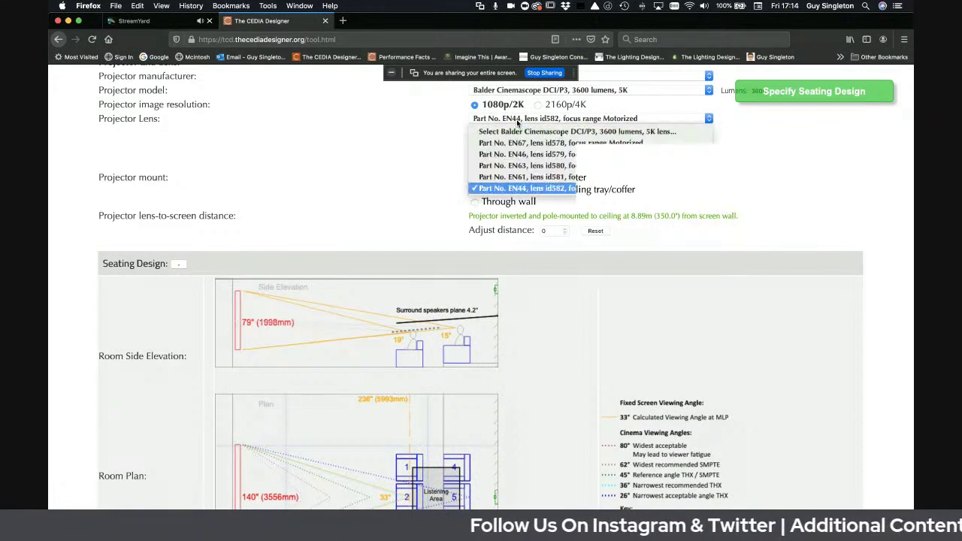
click(529, 177)
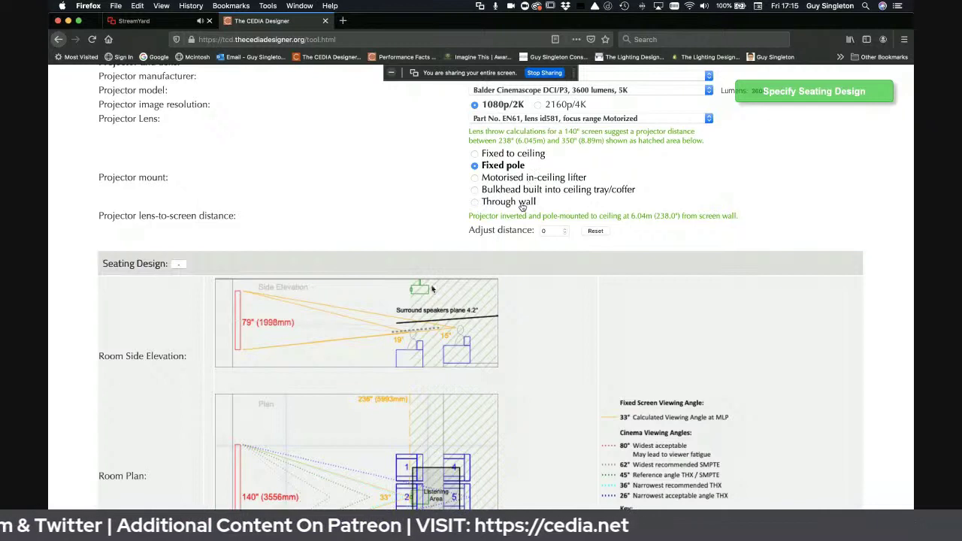
click(522, 203)
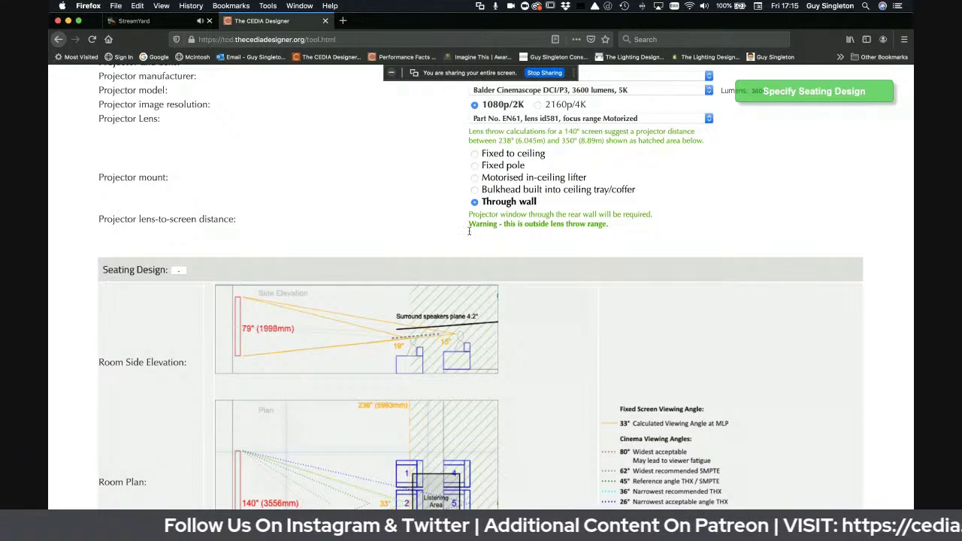
Step: Examine the seating design's side elevation and room plan, hiding and reshowing the seating guide lines for bass frequency nulls
scroll(469, 231, down, 2)
scroll(469, 231, down, 2)
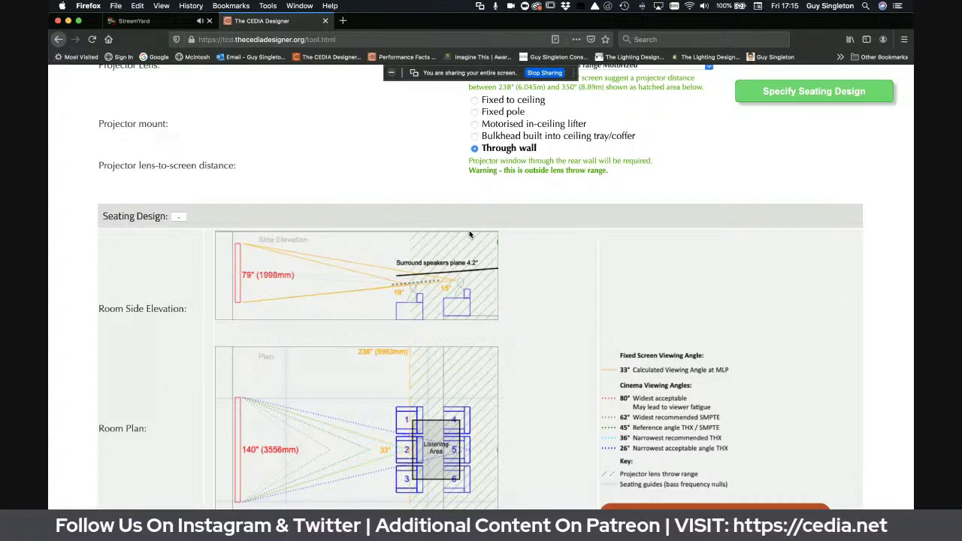
scroll(470, 236, down, 2)
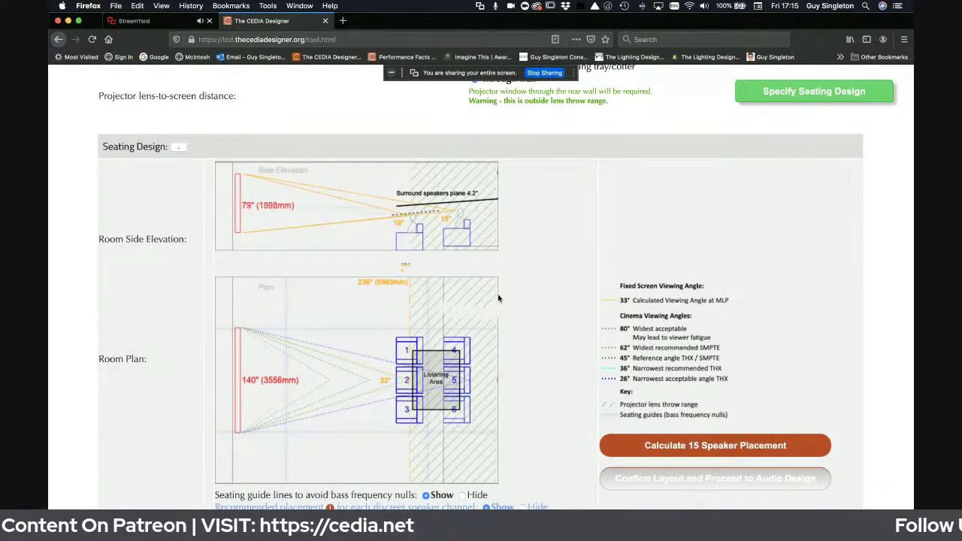
scroll(498, 298, up, 2)
scroll(499, 299, down, 3)
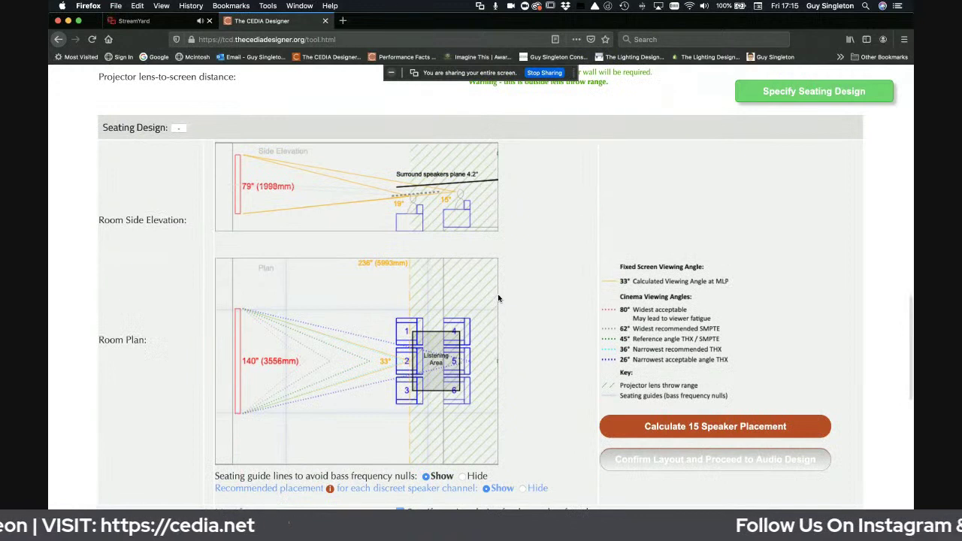
scroll(498, 298, down, 1)
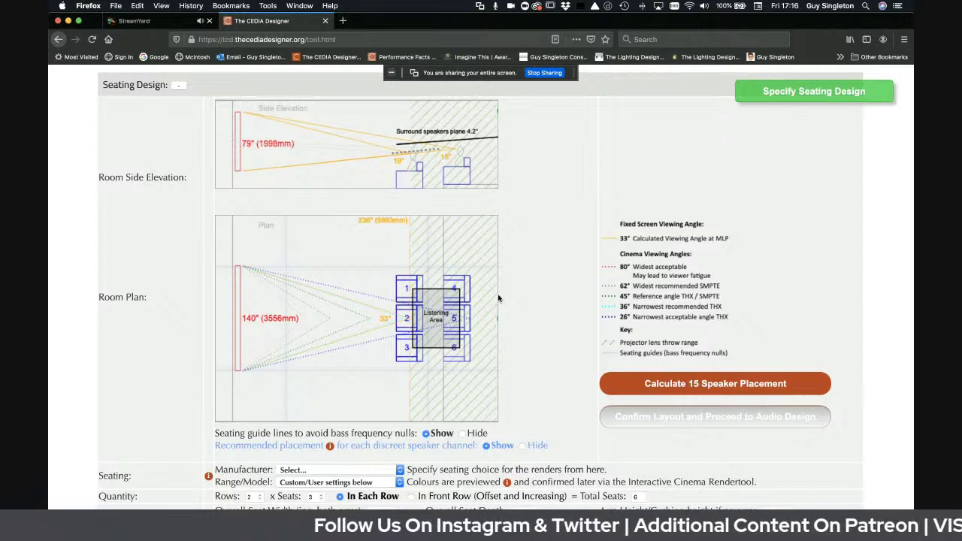
scroll(498, 299, down, 1)
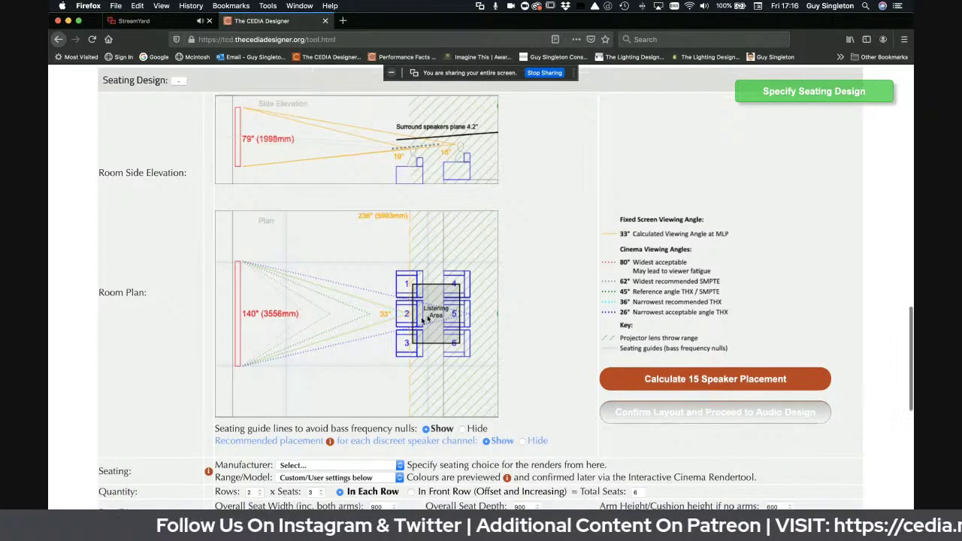
click(462, 429)
click(427, 429)
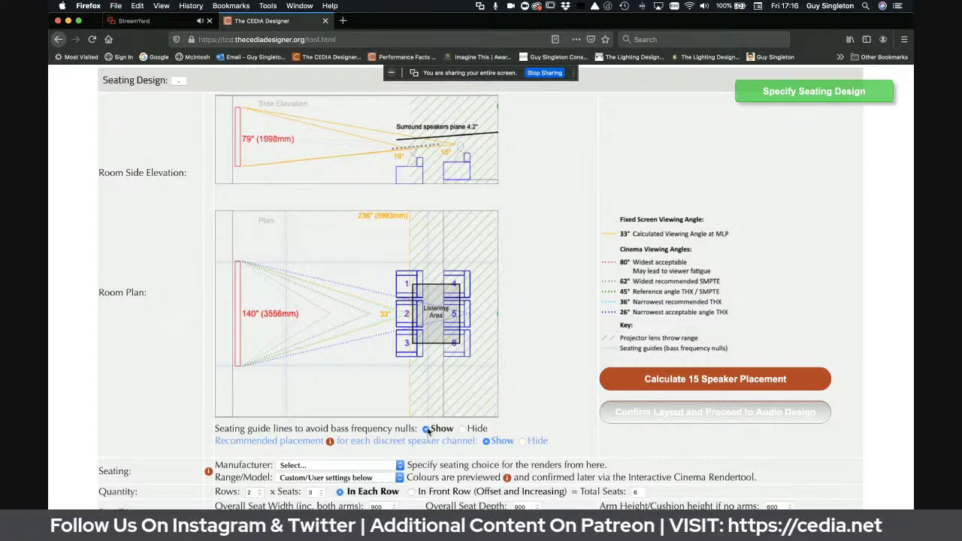
scroll(428, 431, down, 1)
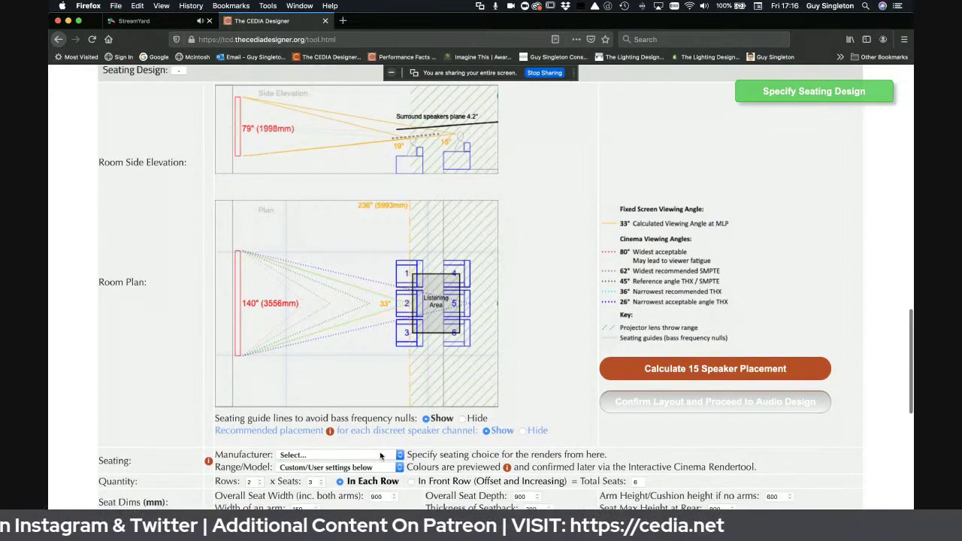
Step: Set the seating to the Fortress Californian model, with three seats in the front row, offset and increasing
click(380, 454)
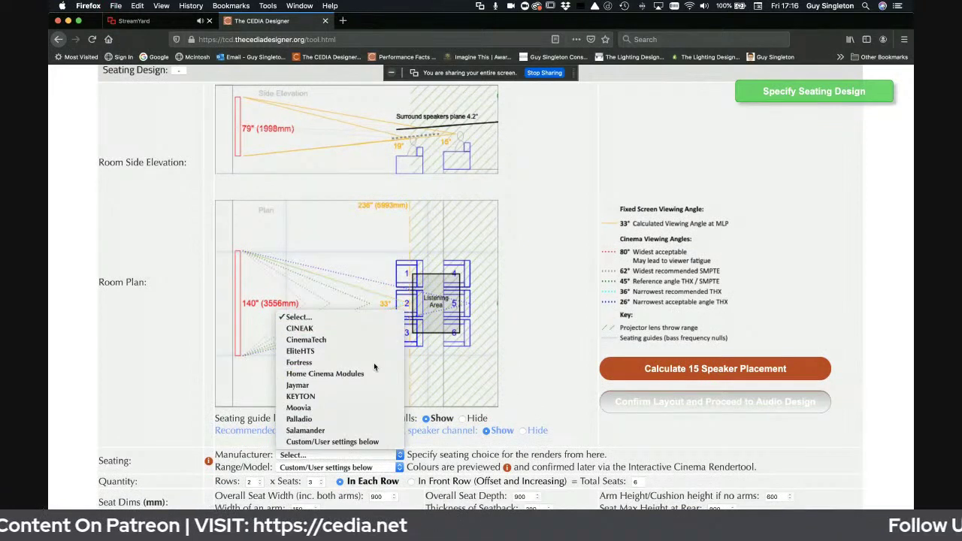
click(373, 363)
click(365, 465)
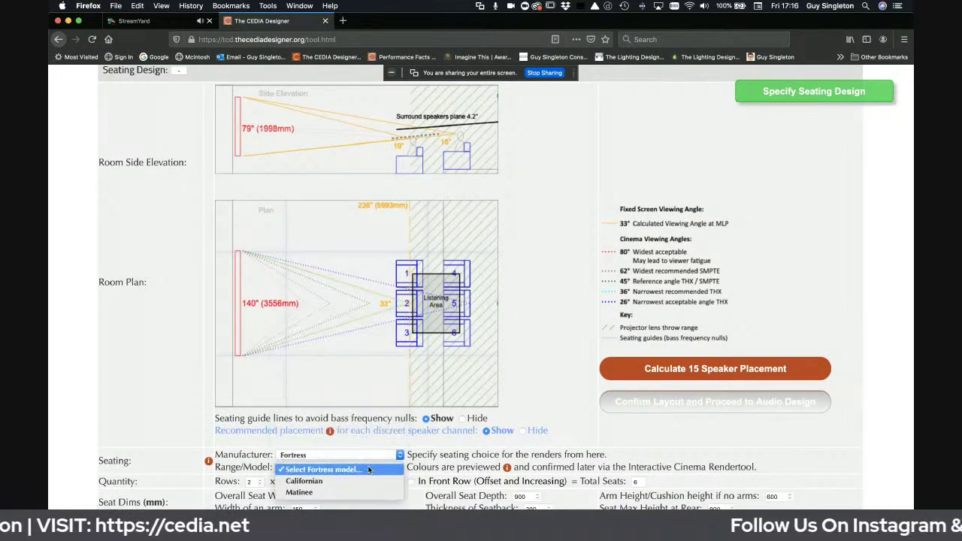
click(369, 483)
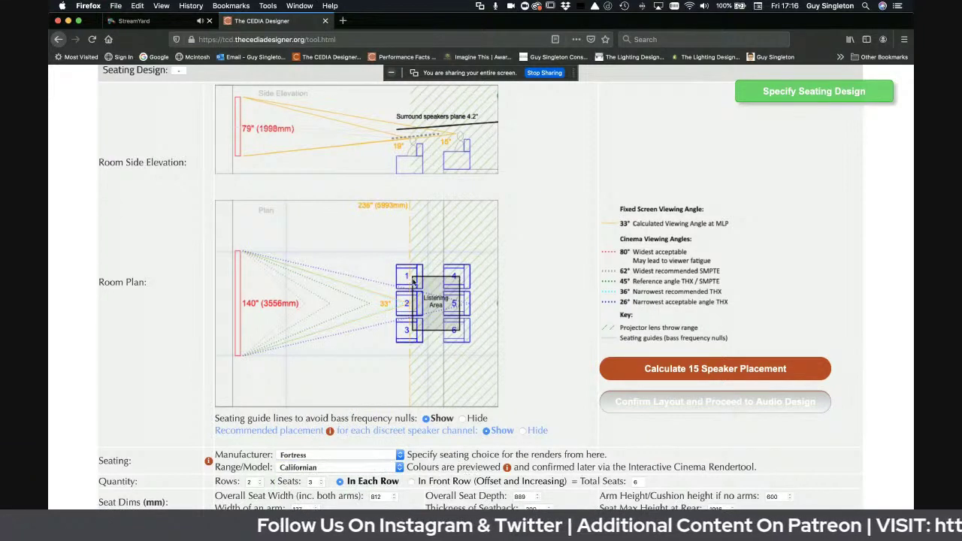
click(443, 482)
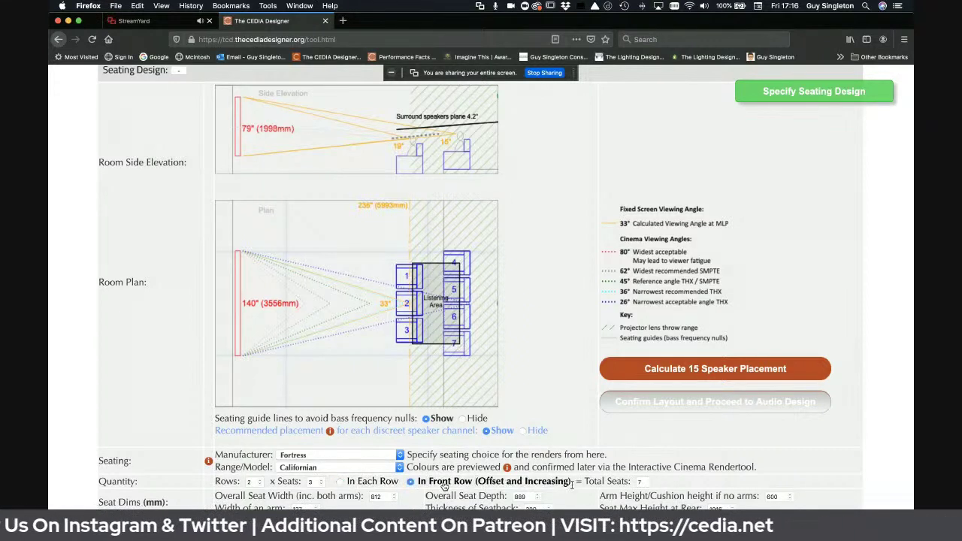
Step: Move the seating rows towards the screen by setting the custom row position to 4625 mm
scroll(571, 485, down, 2)
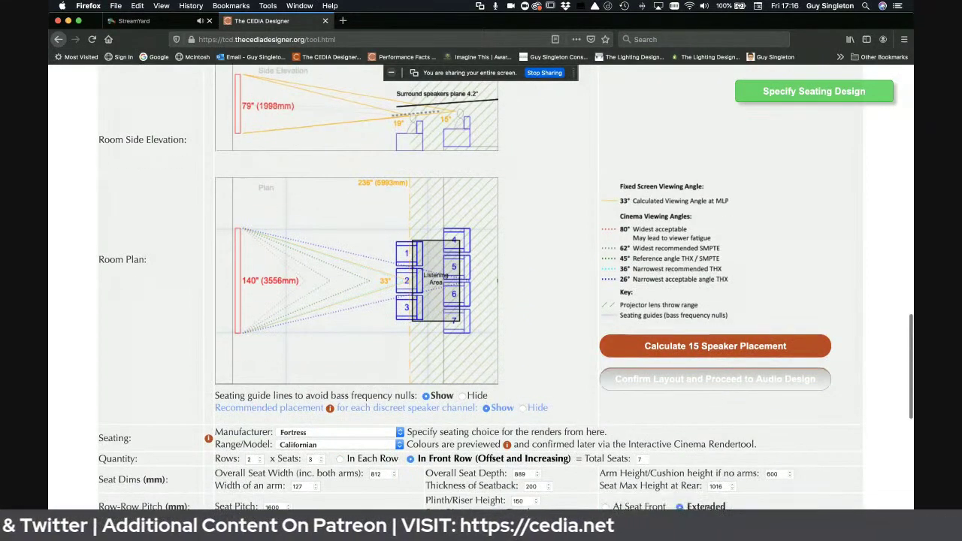
scroll(659, 508, down, 2)
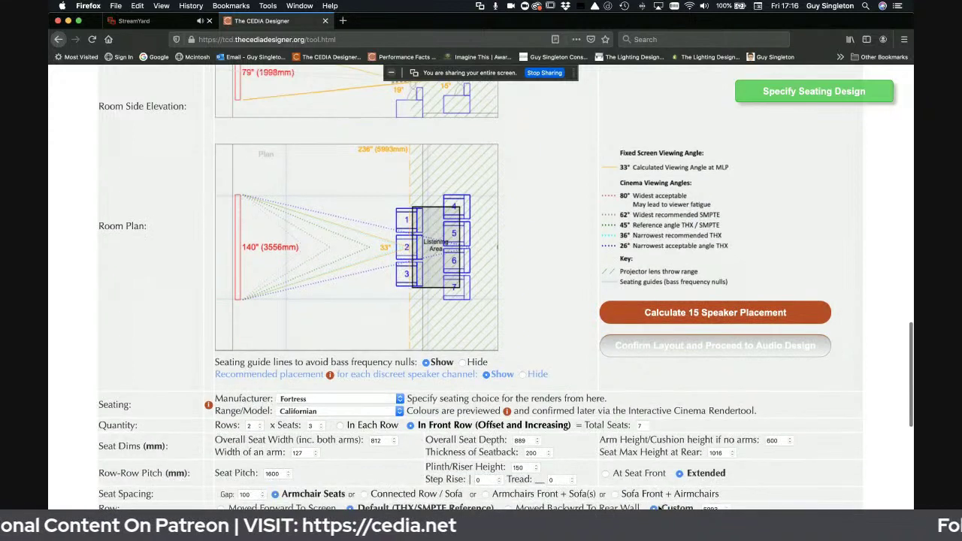
text(626)
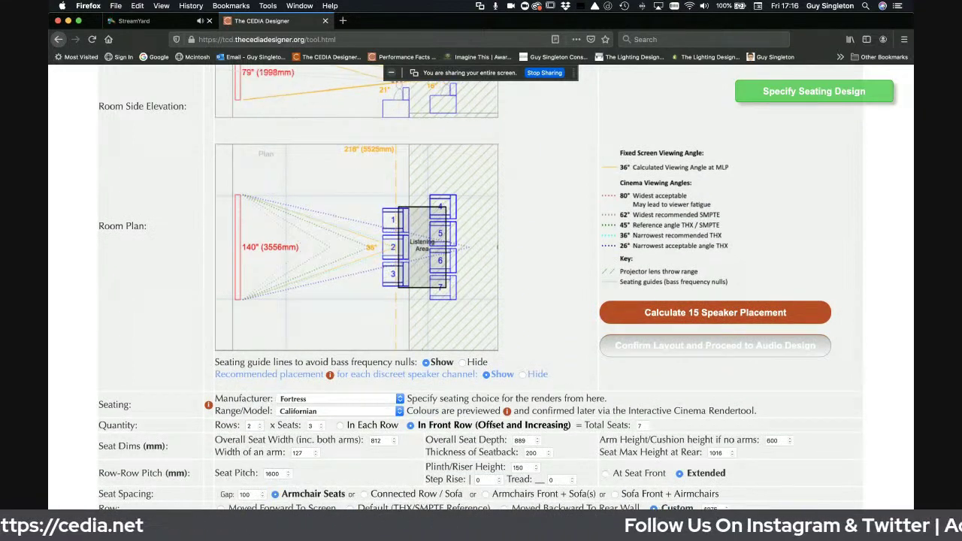
key(Down)
key(Down)
key(Down)
key(Down)
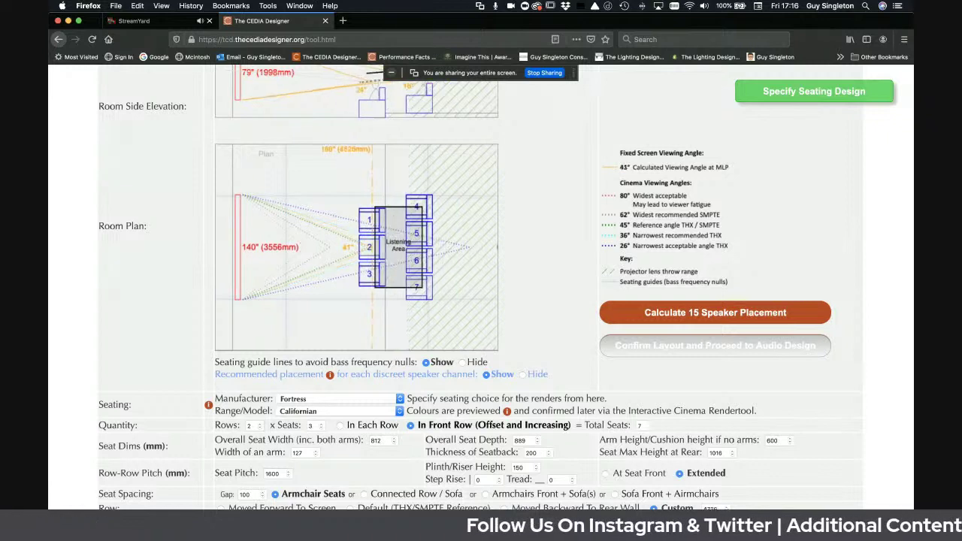
key(Down)
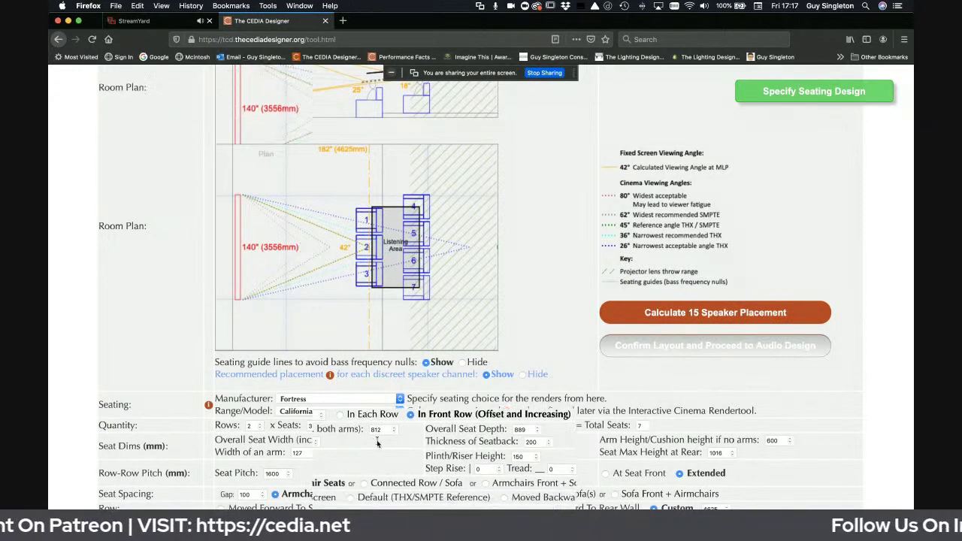
Step: Set the plinth/riser height to 350 mm and the gap between armchair seats to 250 mm
scroll(376, 439, down, 4)
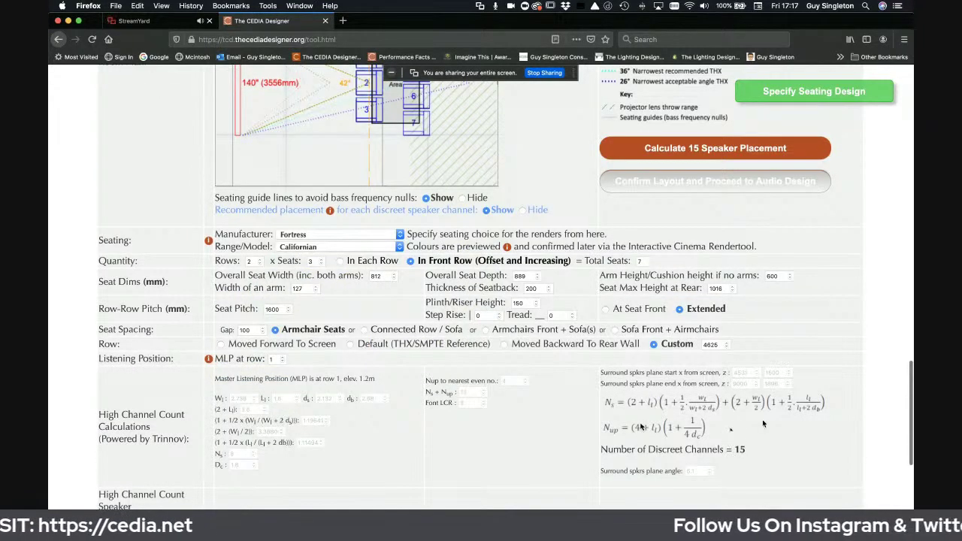
scroll(638, 425, up, 1)
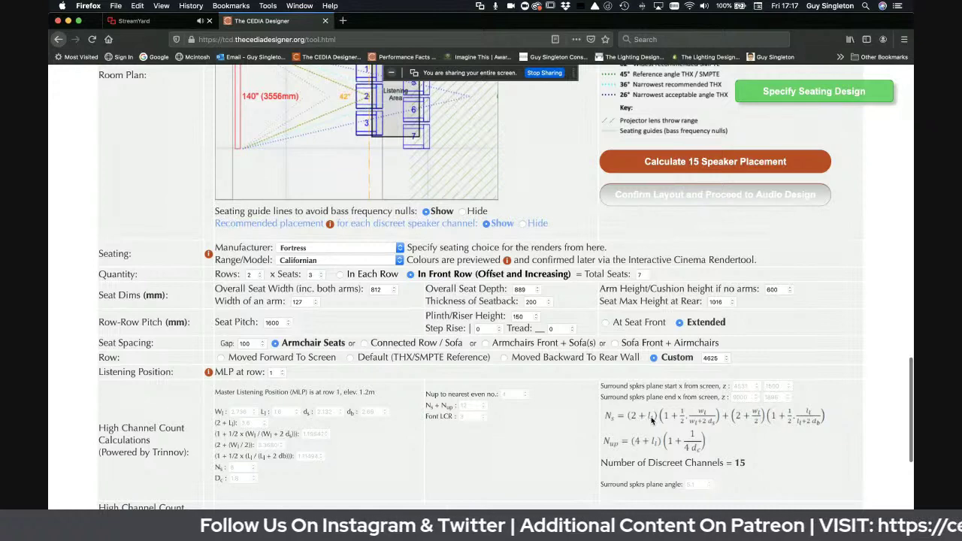
scroll(695, 453, up, 2)
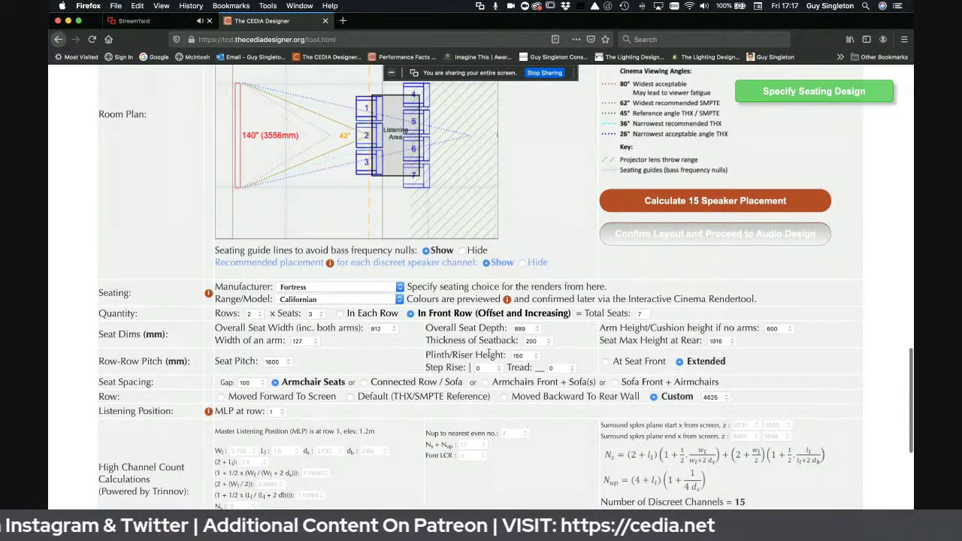
scroll(489, 355, up, 2)
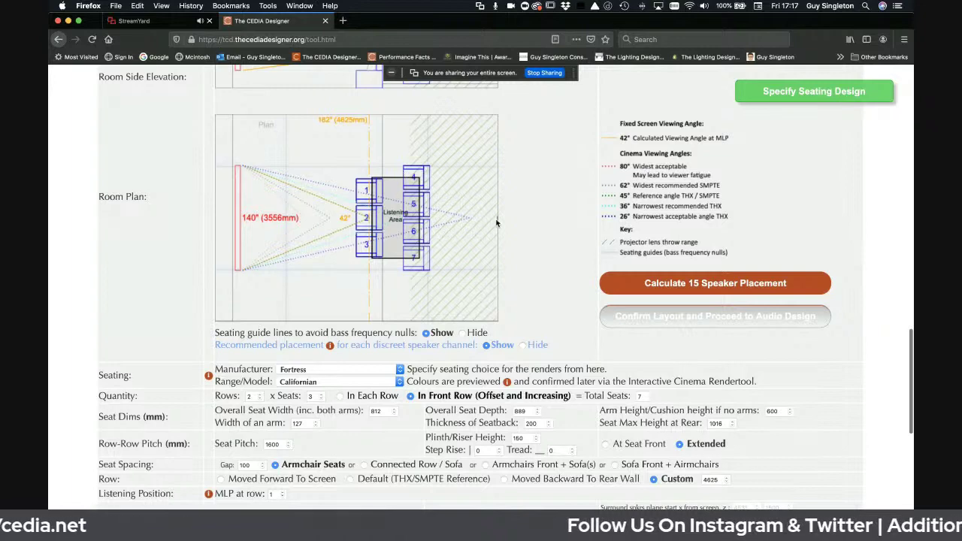
scroll(430, 225, up, 4)
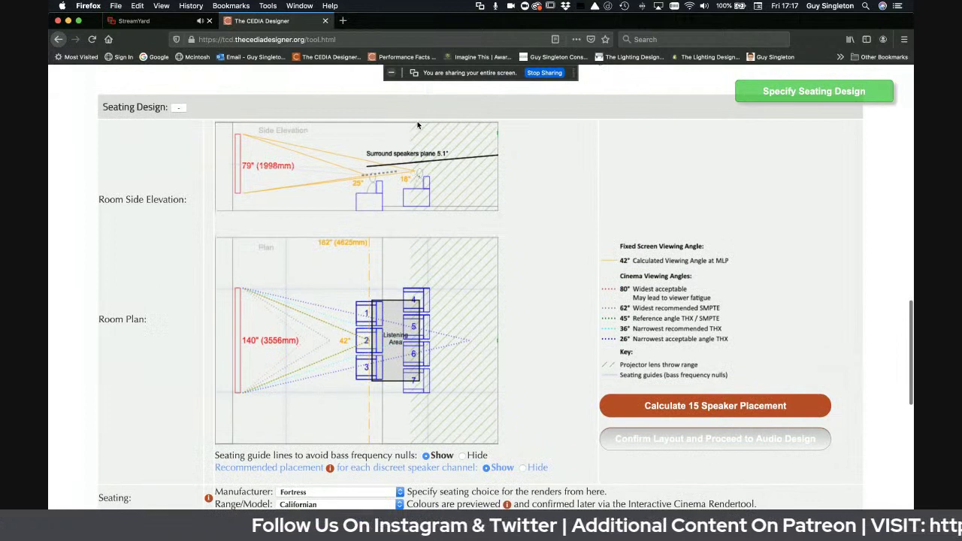
scroll(474, 296, down, 1)
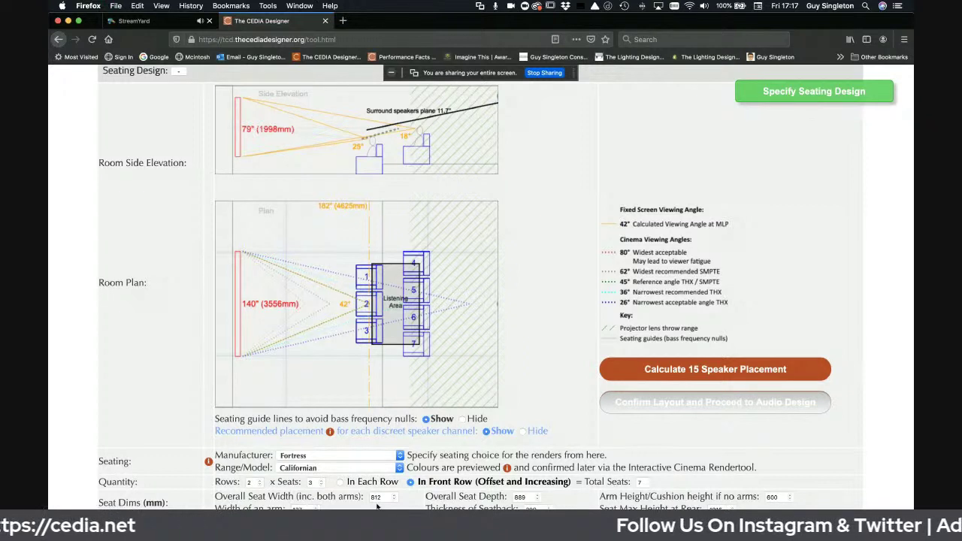
scroll(481, 285, down, 1)
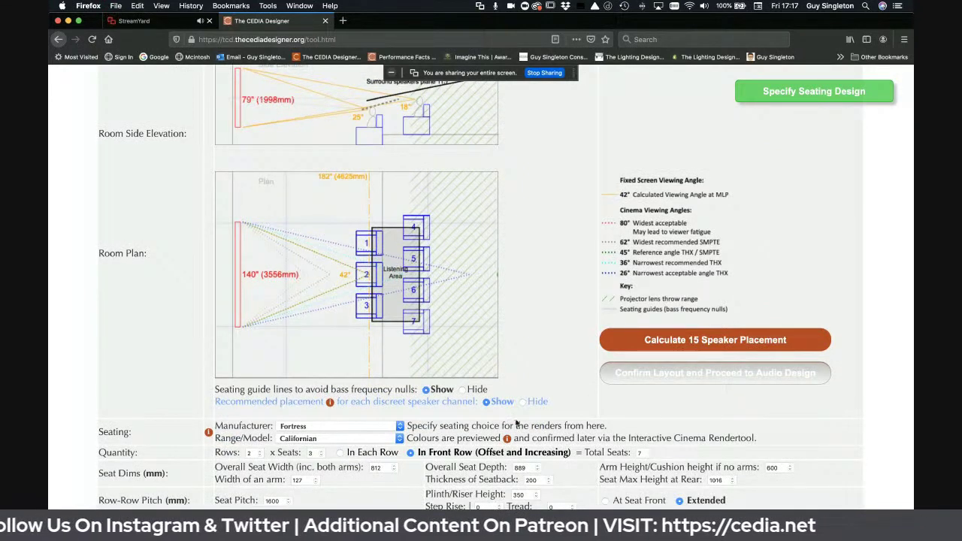
Step: Calculate the 15 speaker placement and repeat the calculation with the custom row position set to 4600 mm
click(665, 340)
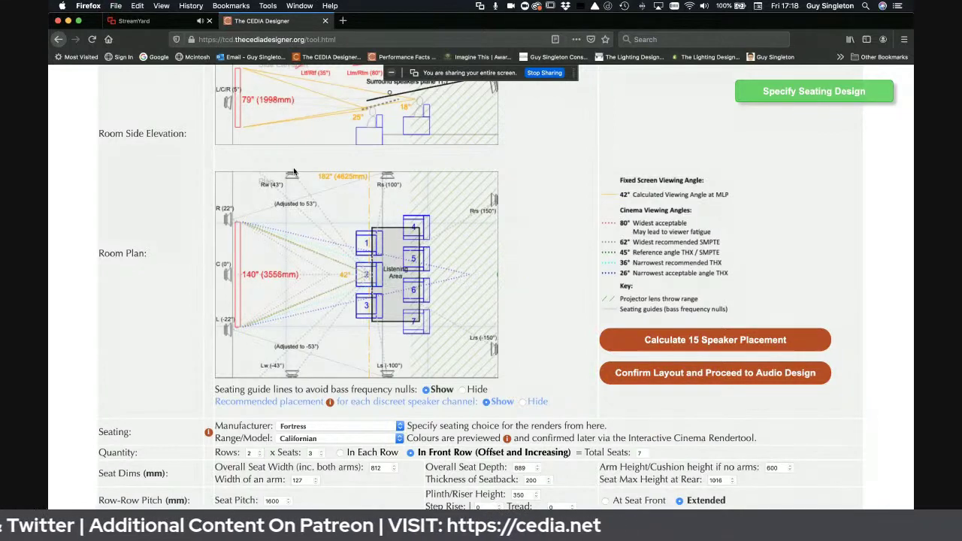
scroll(286, 154, up, 2)
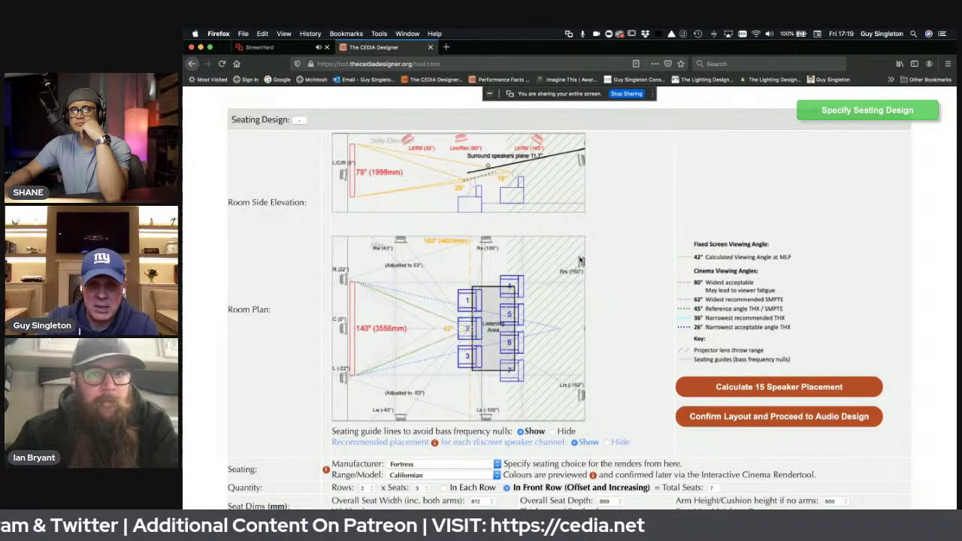
scroll(580, 260, down, 3)
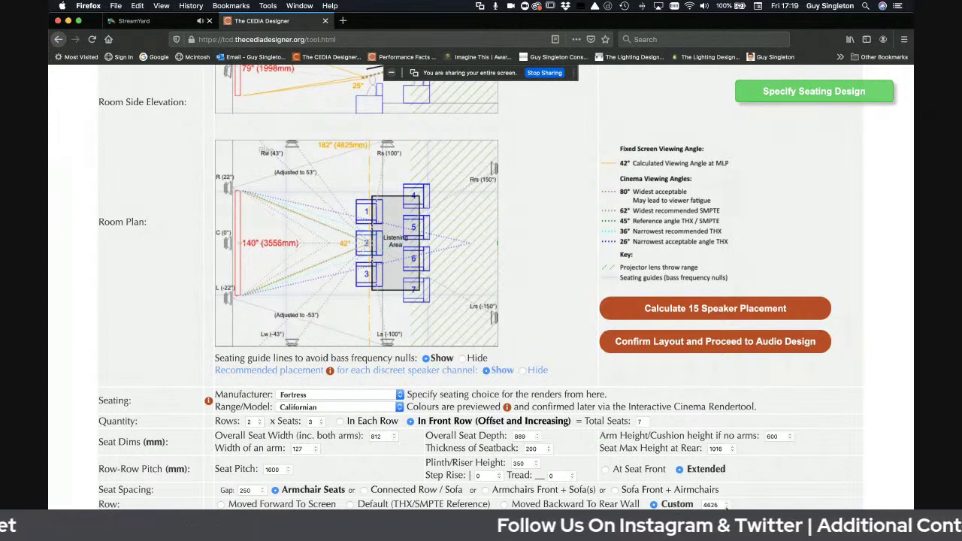
click(725, 506)
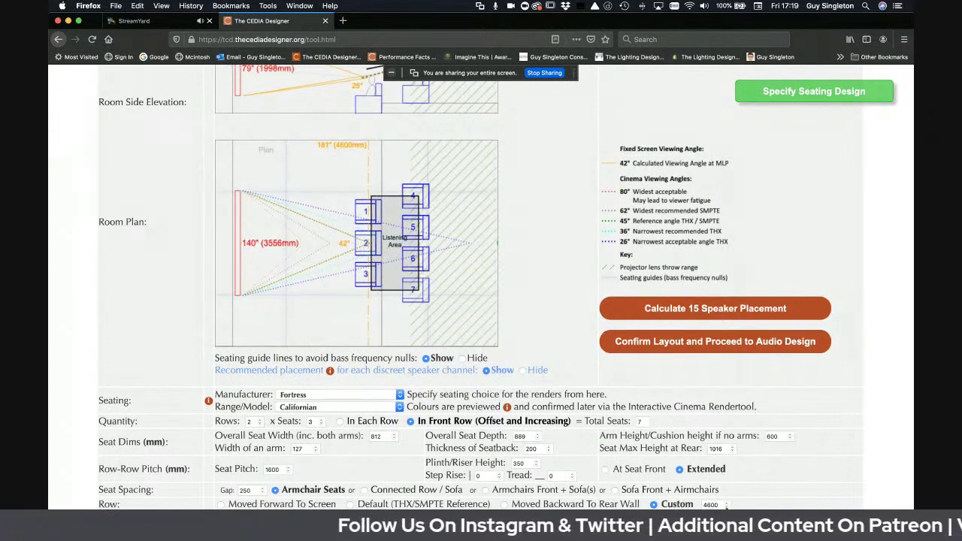
click(696, 309)
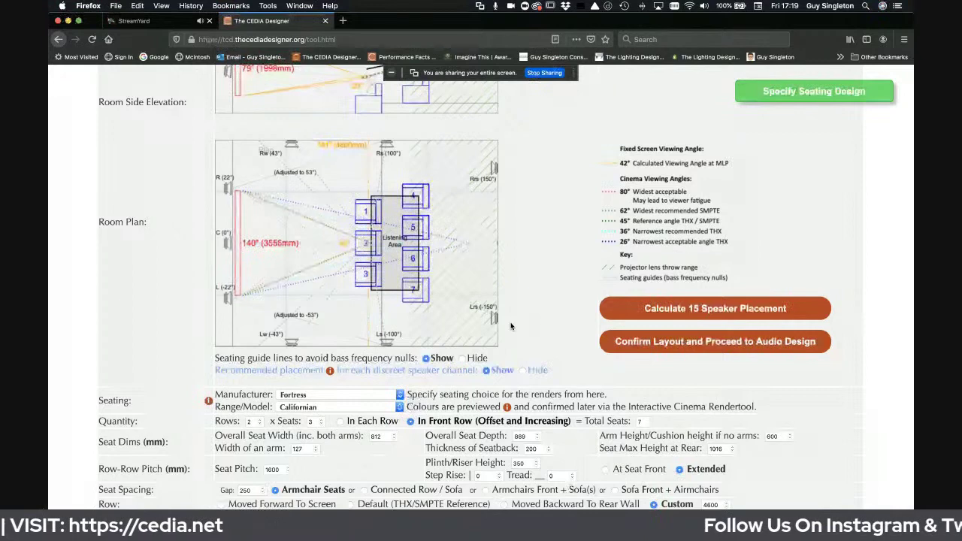
scroll(510, 326, up, 2)
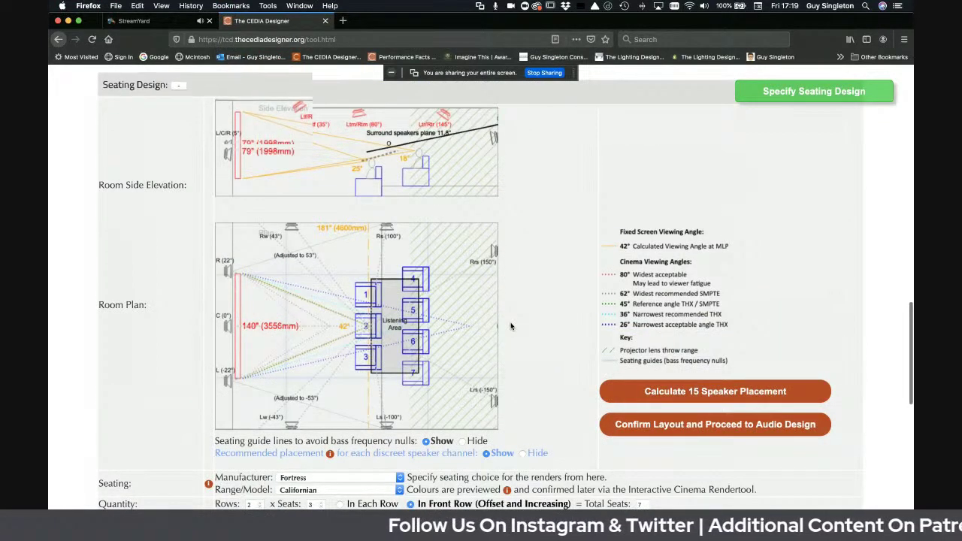
scroll(367, 328, down, 1)
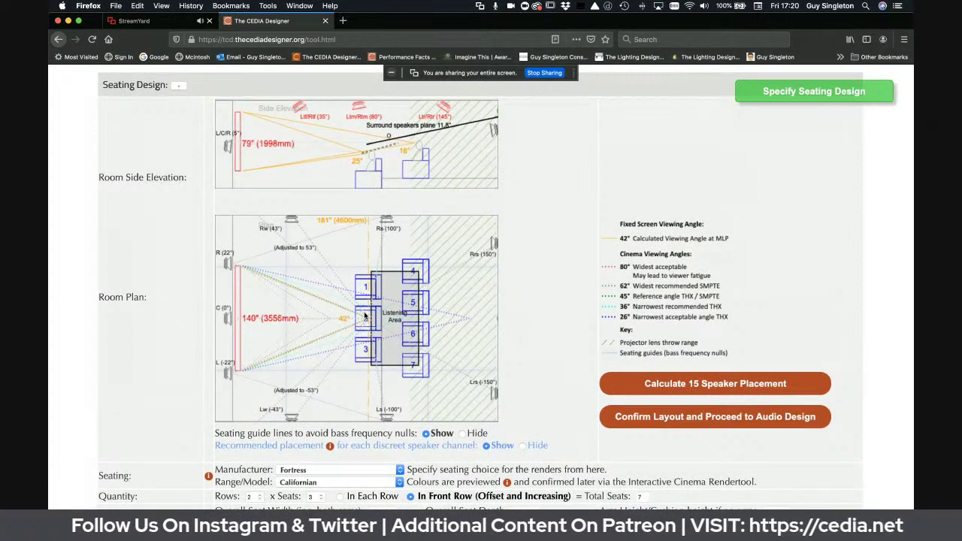
Step: Try the master listening position at row 2 and calculate the 15 speaker placement for it
scroll(352, 354, down, 5)
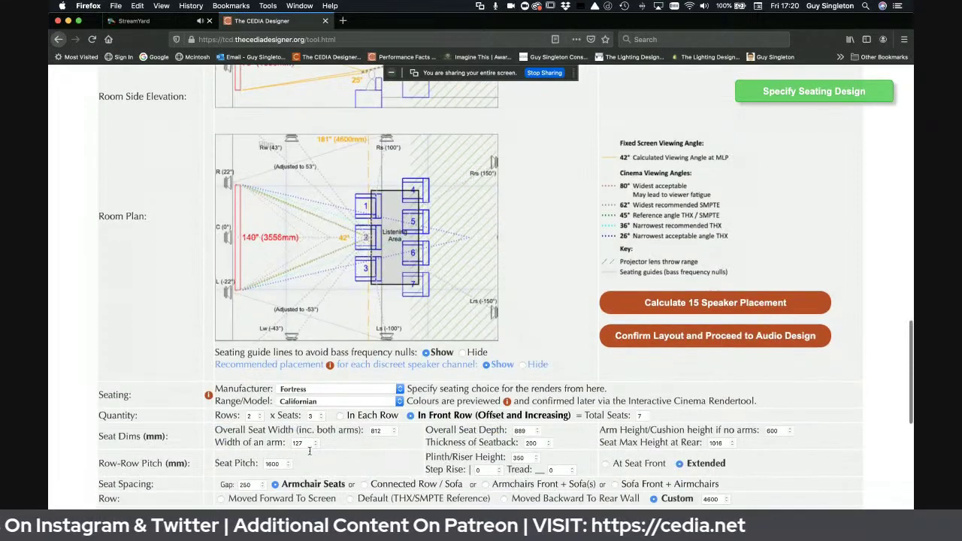
click(283, 502)
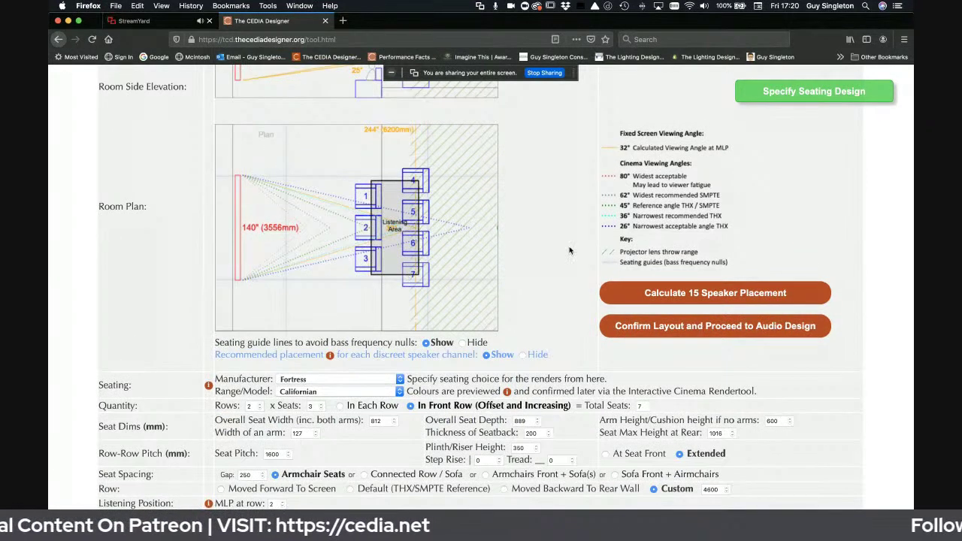
click(685, 294)
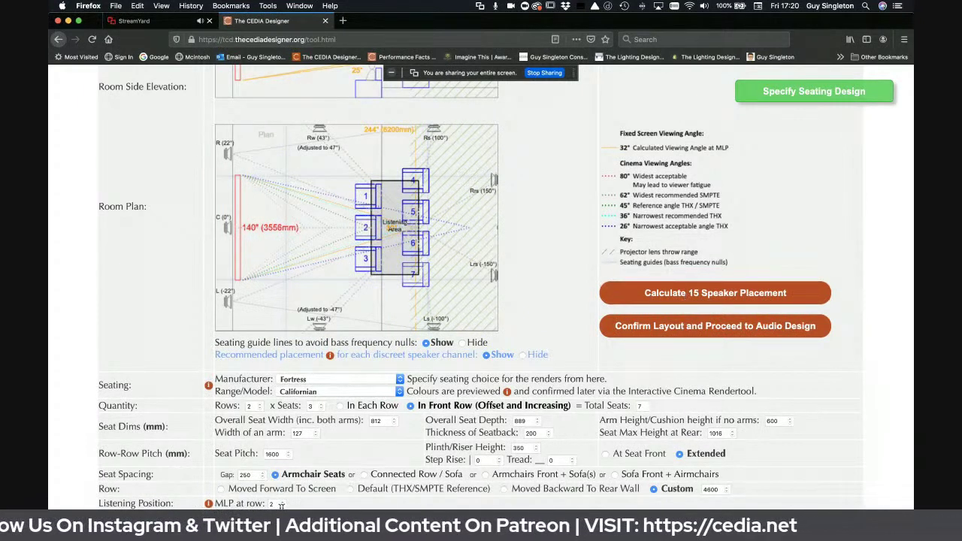
Step: Recalculate the 15 speaker placement with the MLP at row 1 and confirm the layout to proceed to audio design
click(709, 295)
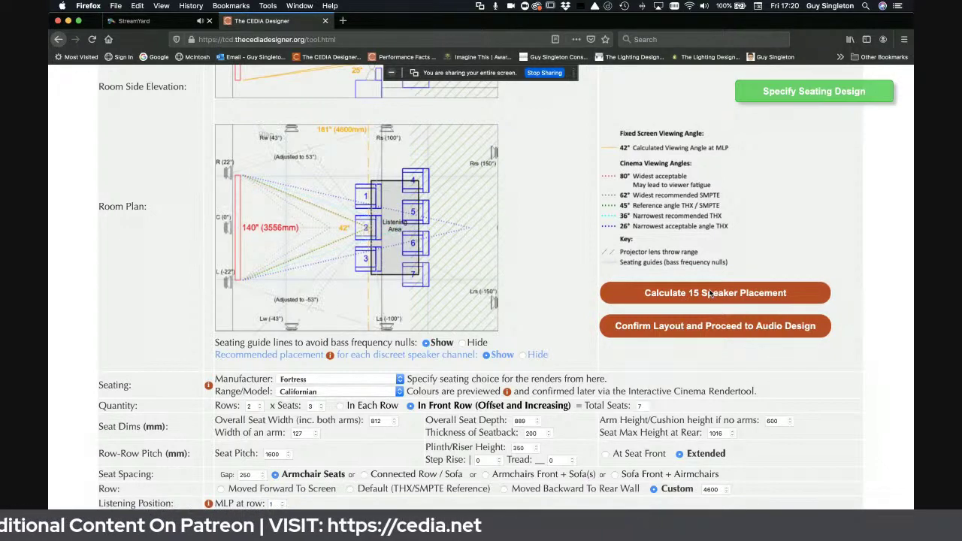
scroll(710, 295, down, 3)
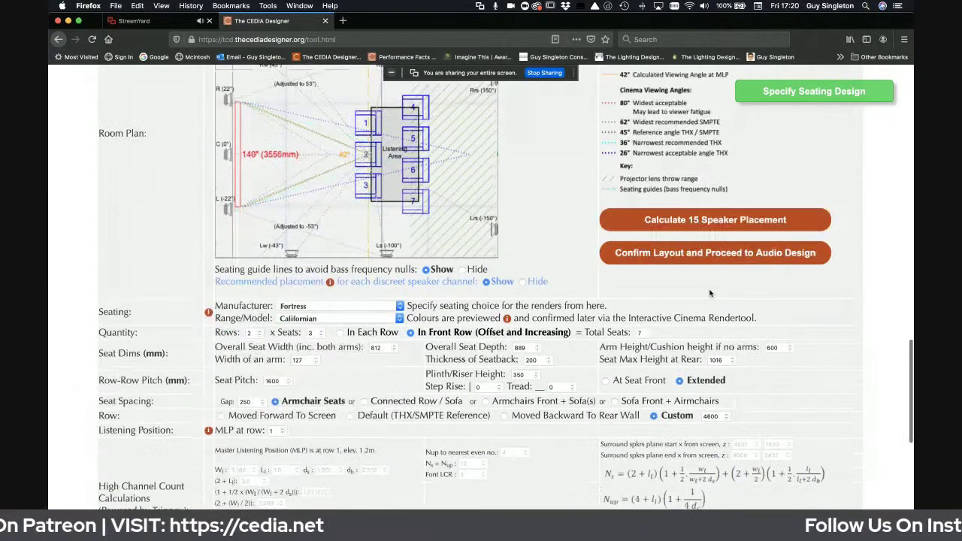
click(702, 255)
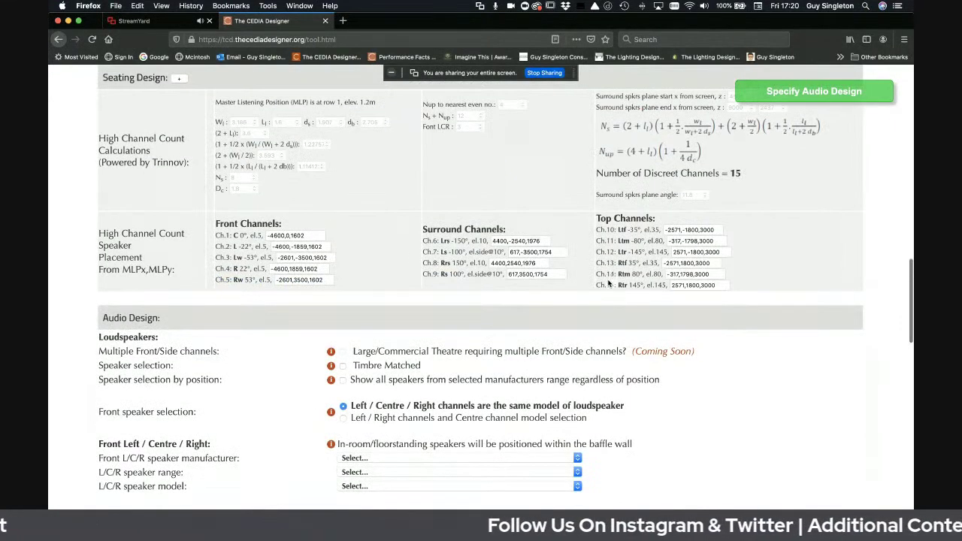
Step: Set the front L/C/R speakers to B&W, CI800 Series Diamond range, model CWM8.3 D
scroll(609, 283, down, 3)
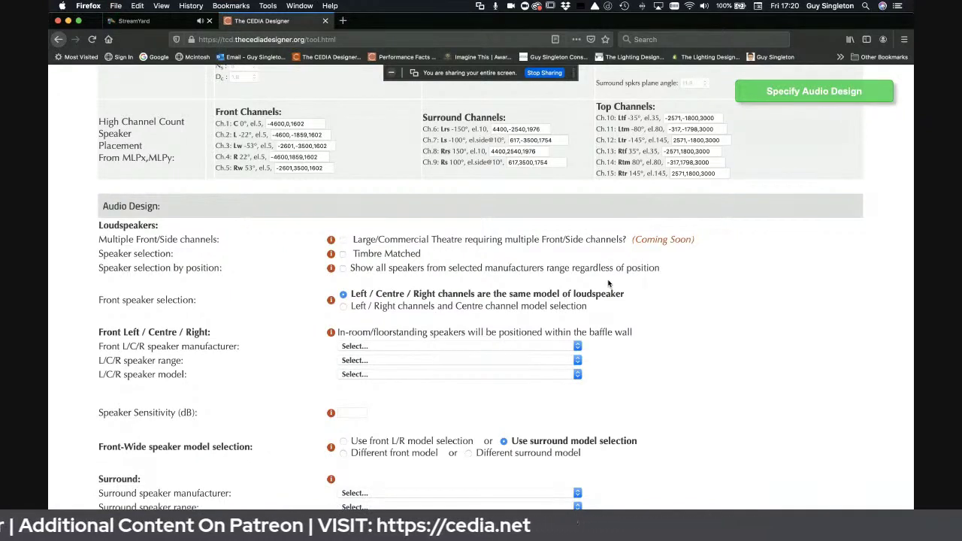
click(521, 344)
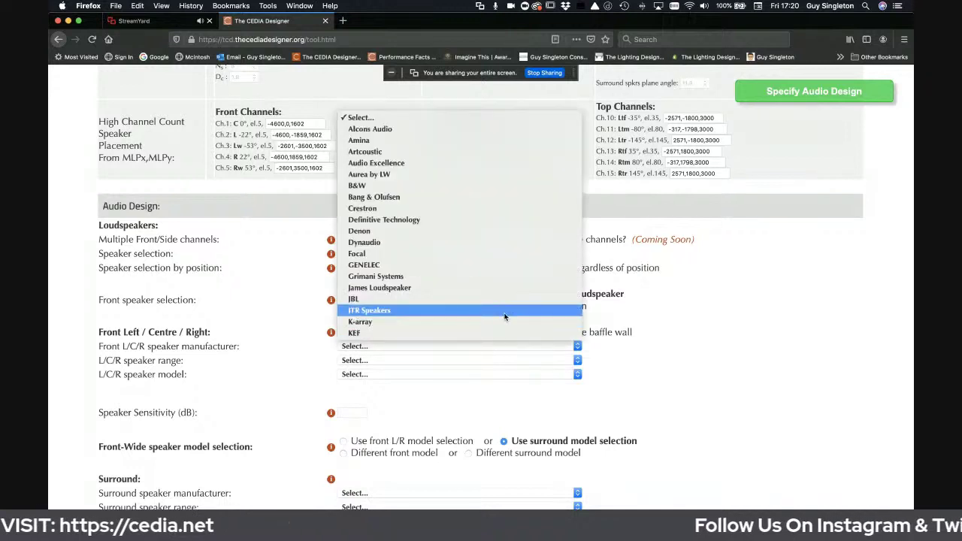
click(498, 187)
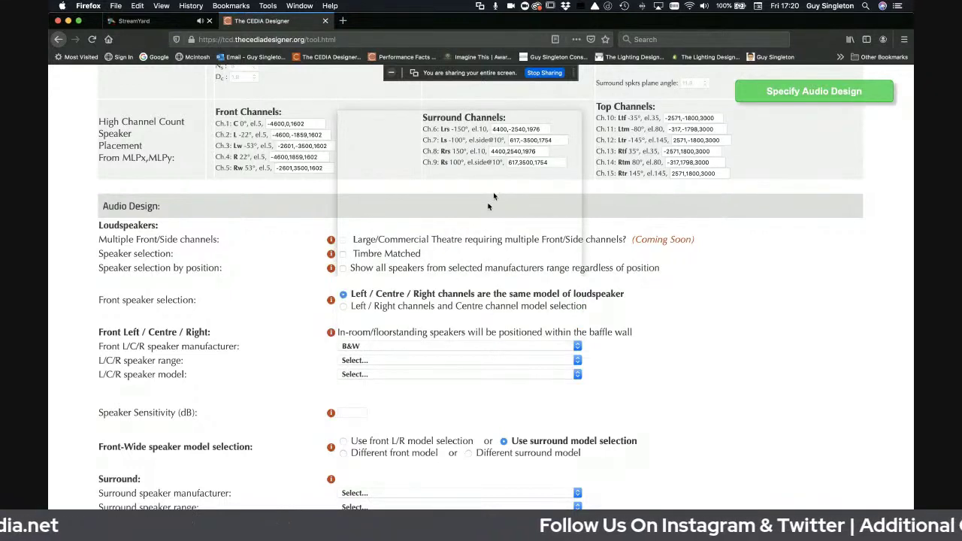
click(434, 360)
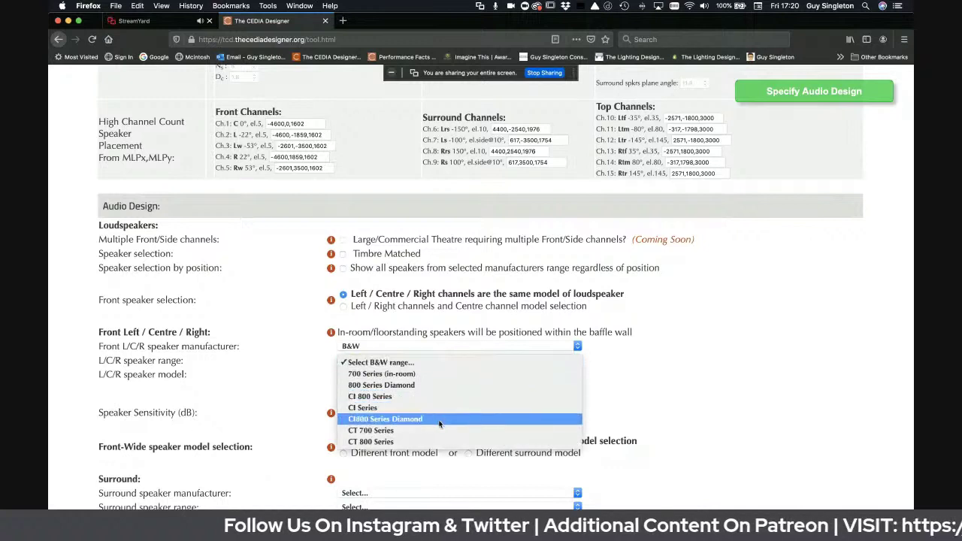
click(439, 419)
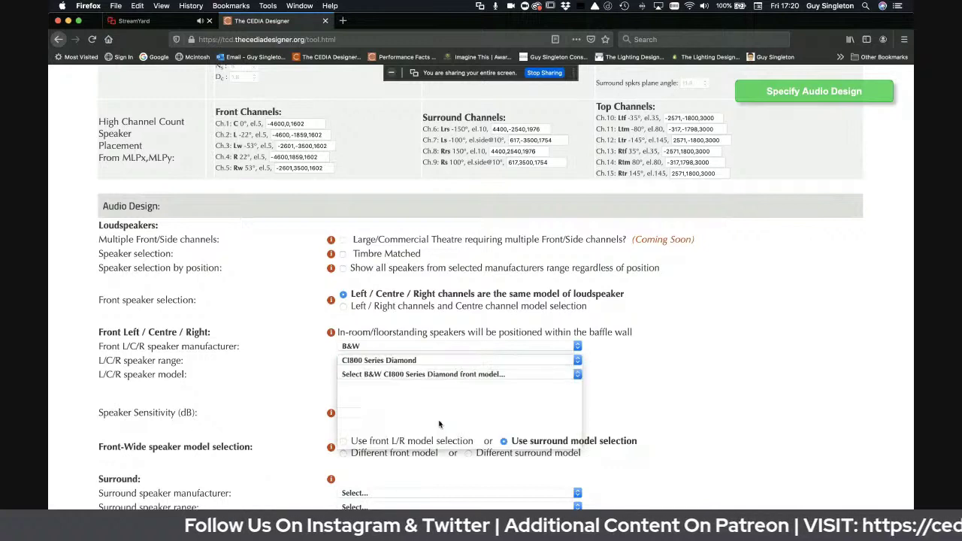
click(444, 375)
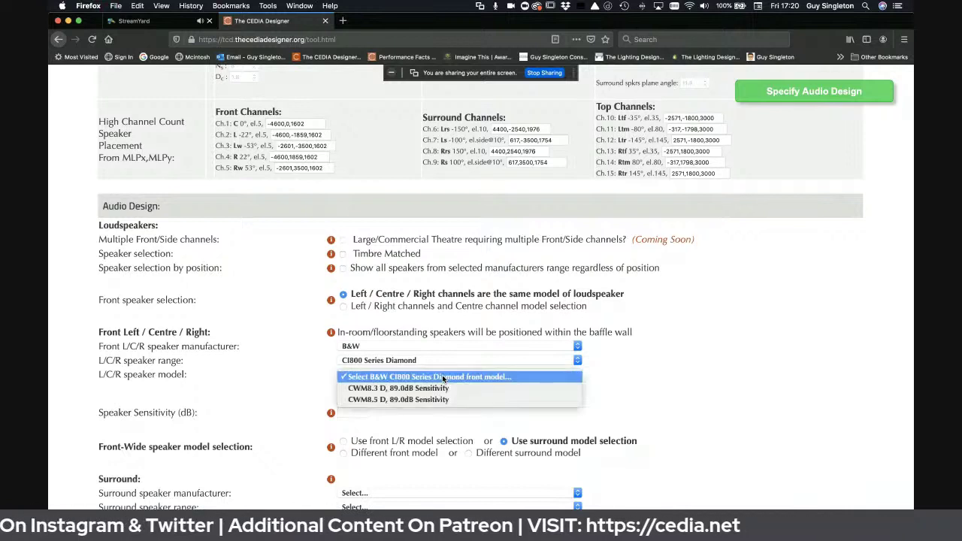
click(443, 389)
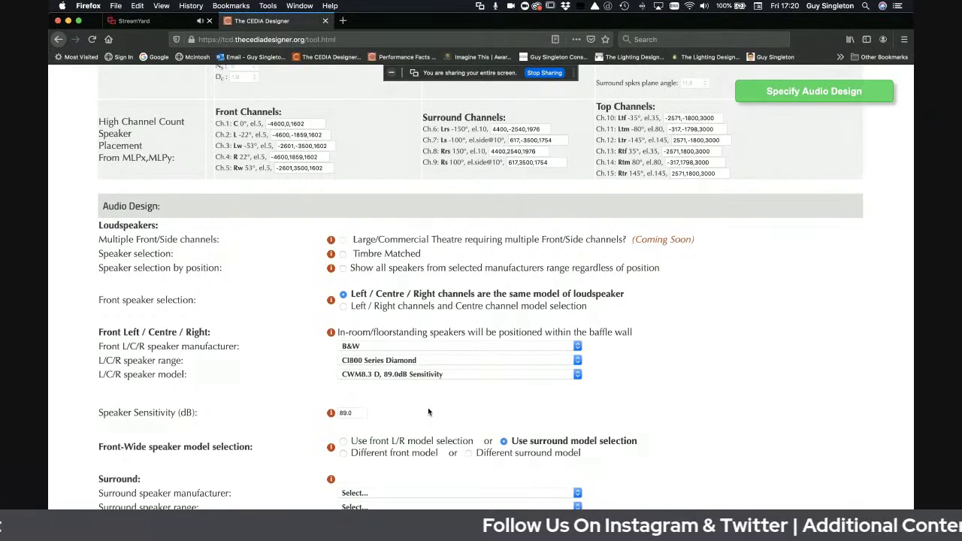
Step: Set the surround speakers to B&W, CI800 Series Diamond range, model CWM8.3 D
scroll(427, 412, down, 3)
click(401, 386)
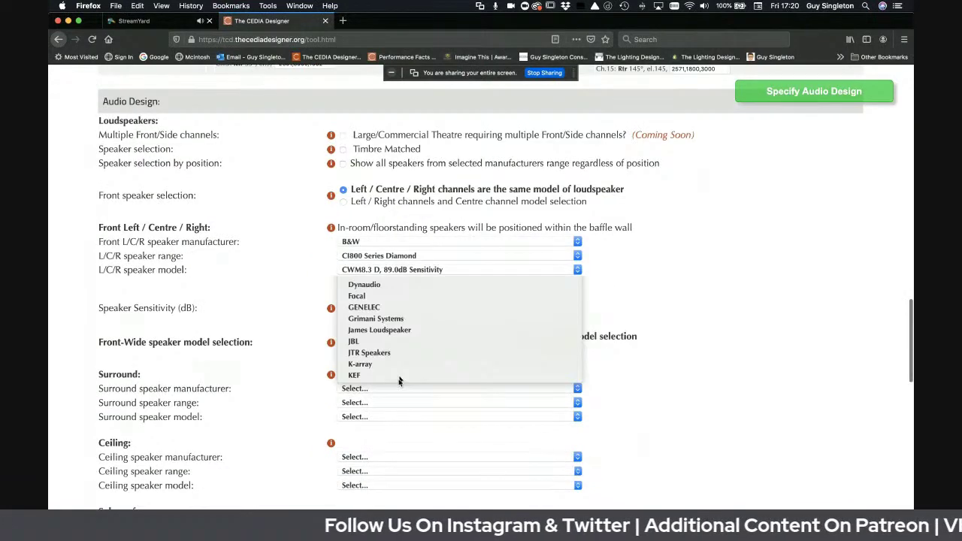
click(415, 230)
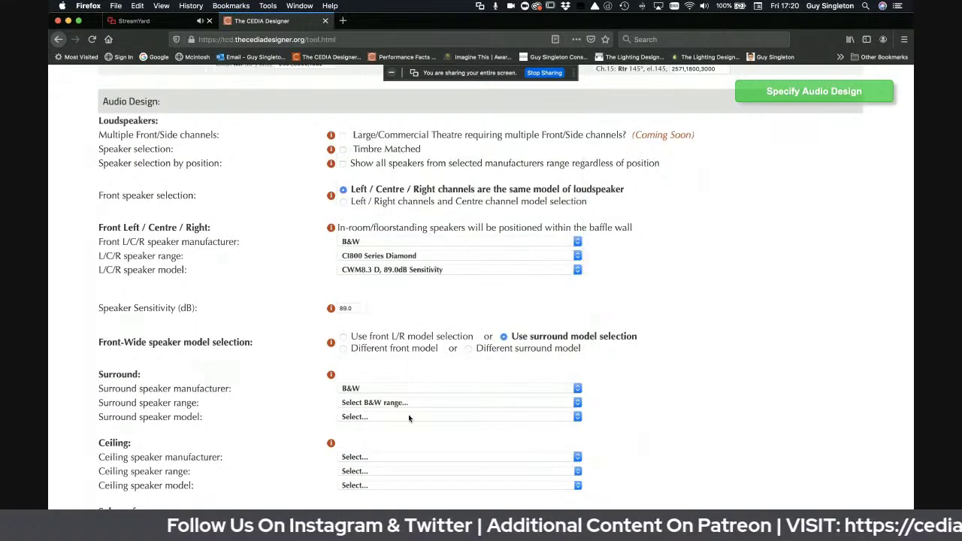
click(408, 405)
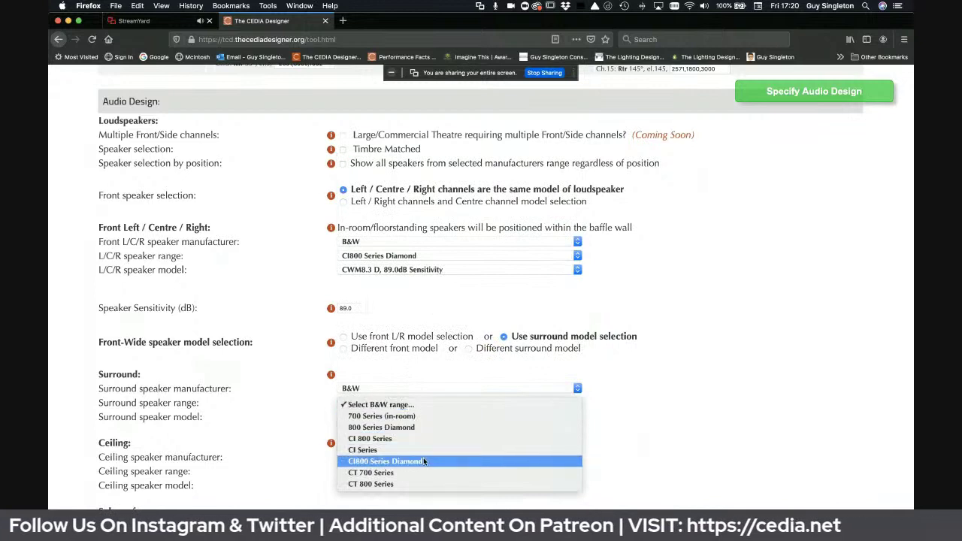
click(421, 460)
click(408, 417)
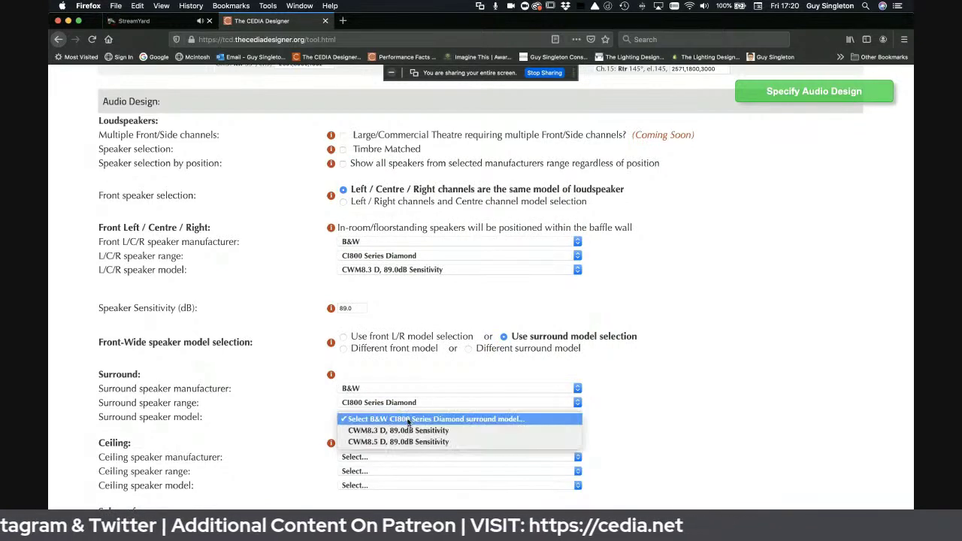
click(411, 432)
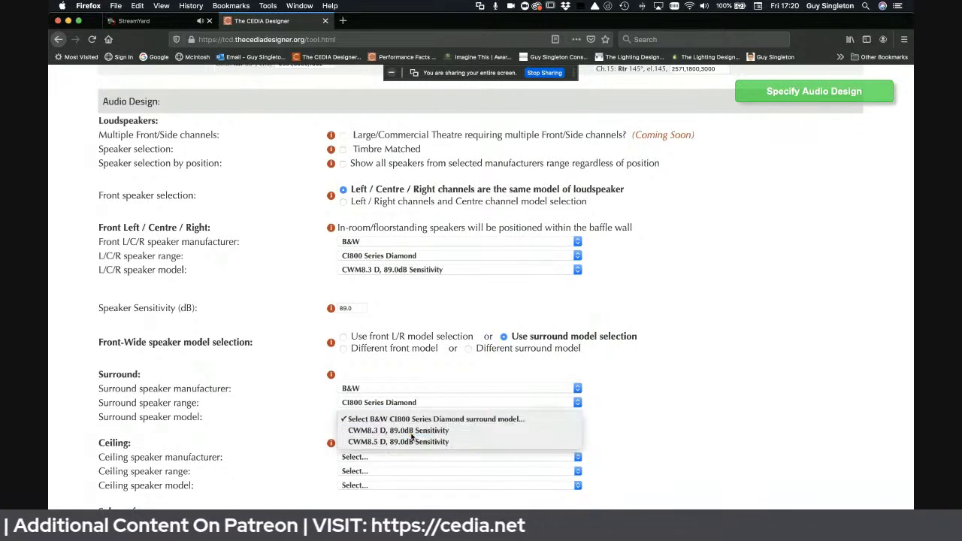
Step: Set the ceiling speakers to B&W, CI800 Series Diamond range, model CCM8.5 D
scroll(380, 412, down, 1)
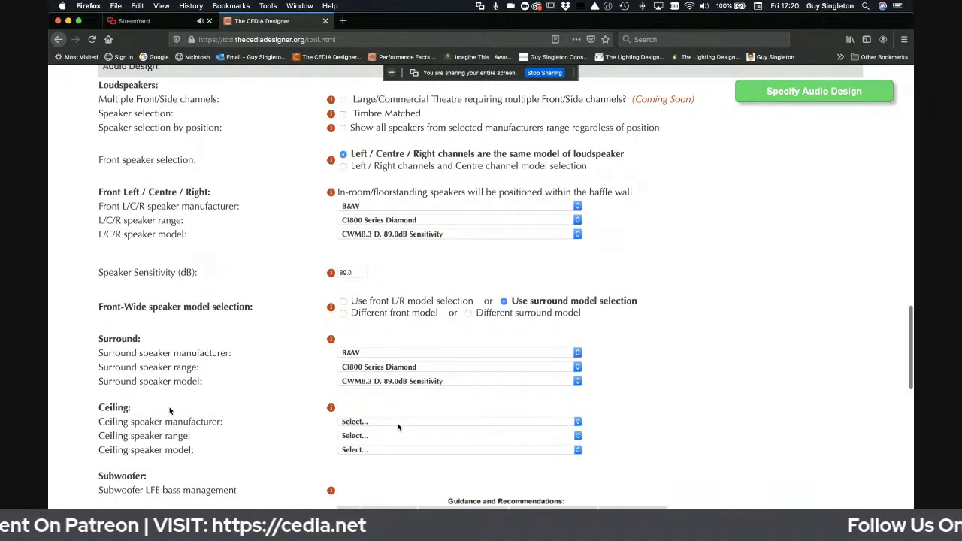
click(399, 425)
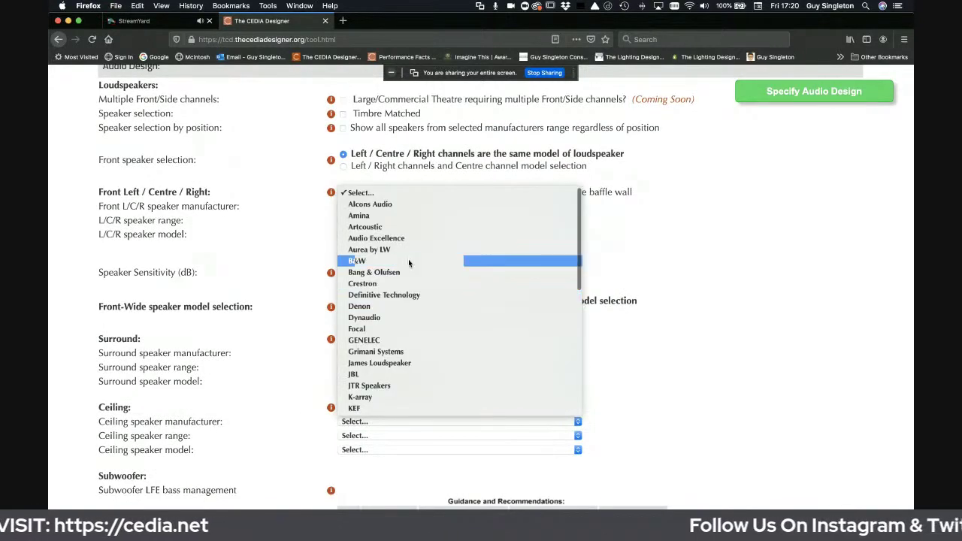
click(408, 261)
click(410, 436)
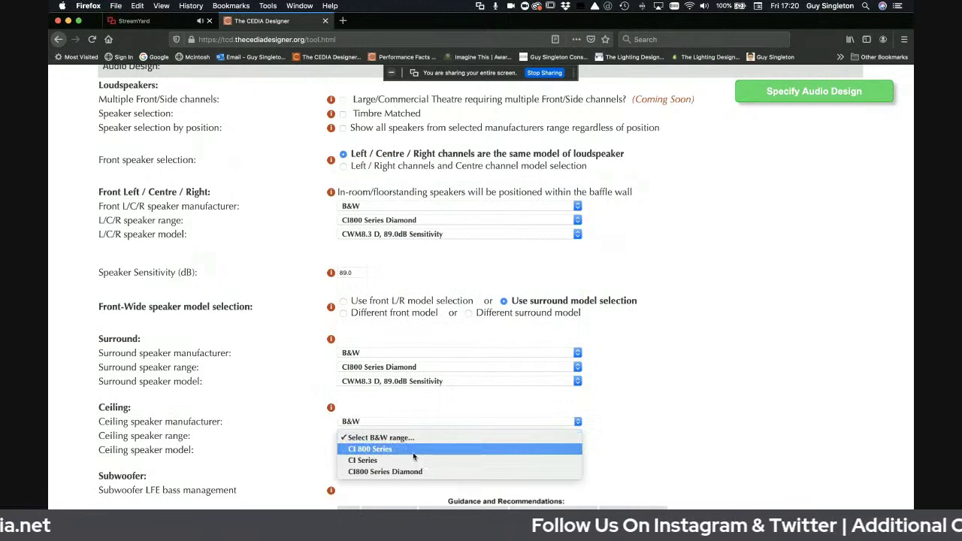
click(420, 470)
click(410, 451)
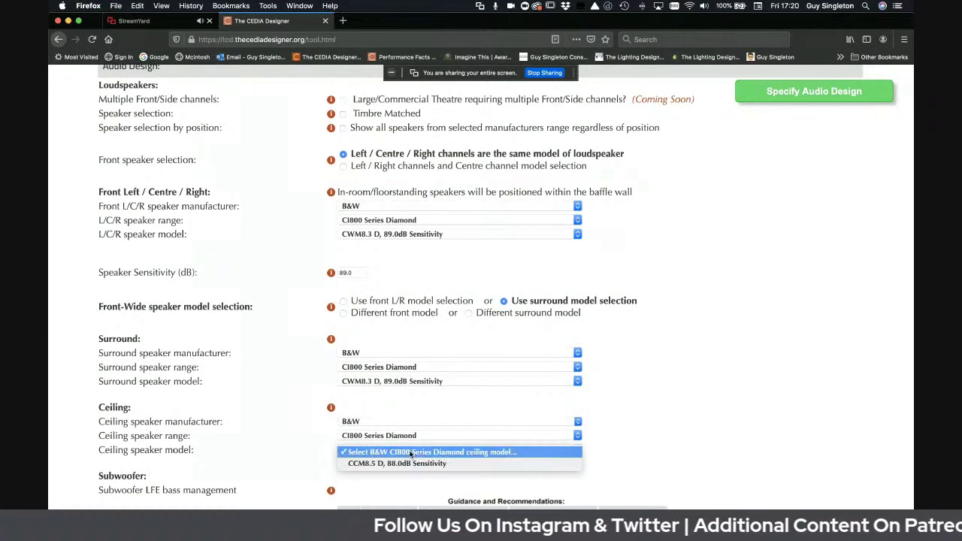
click(418, 464)
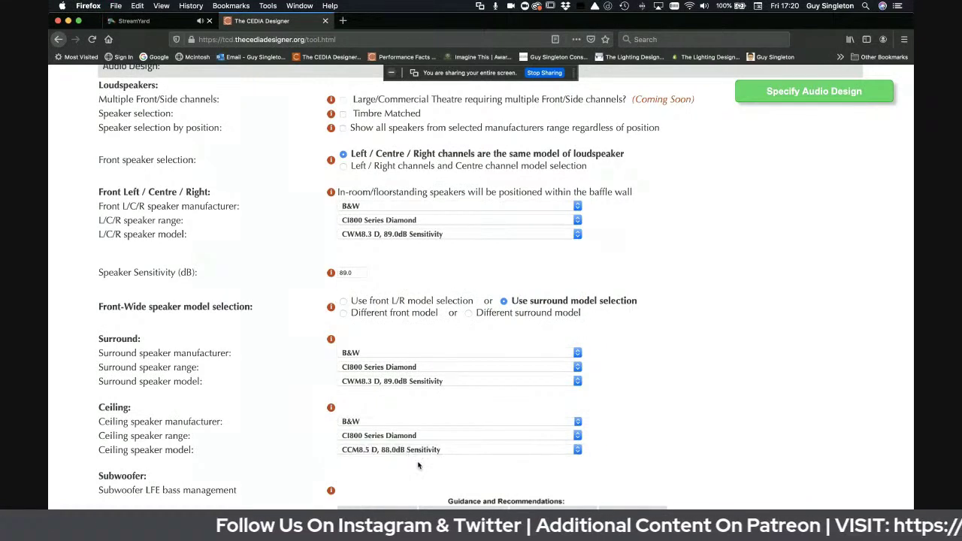
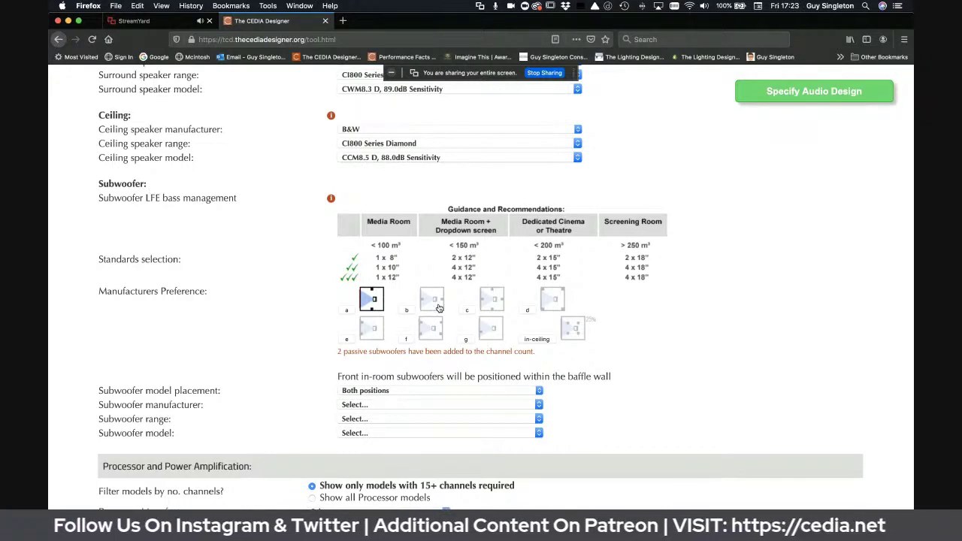
Step: Try the subwoofer layouts b, c, d, f, g and in-ceiling one after another
click(433, 300)
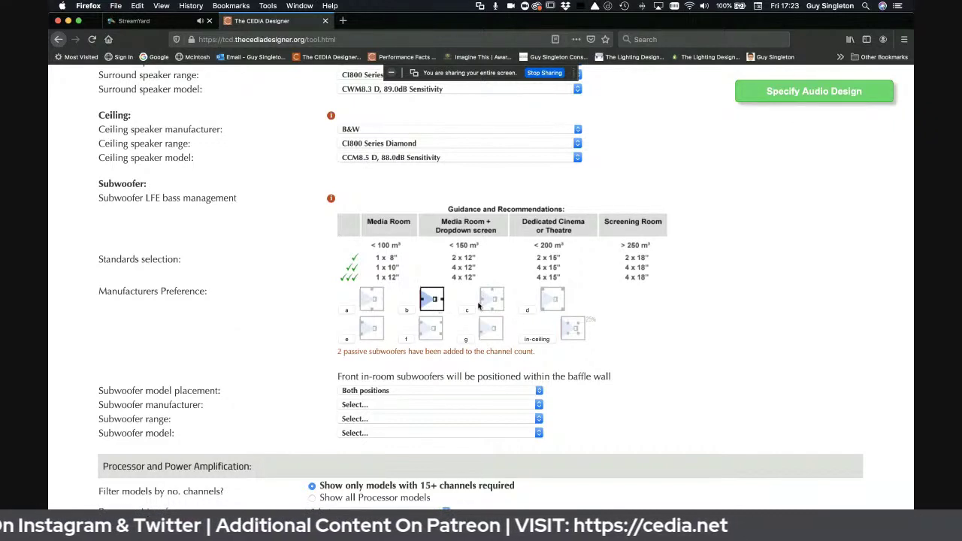
click(492, 302)
click(554, 302)
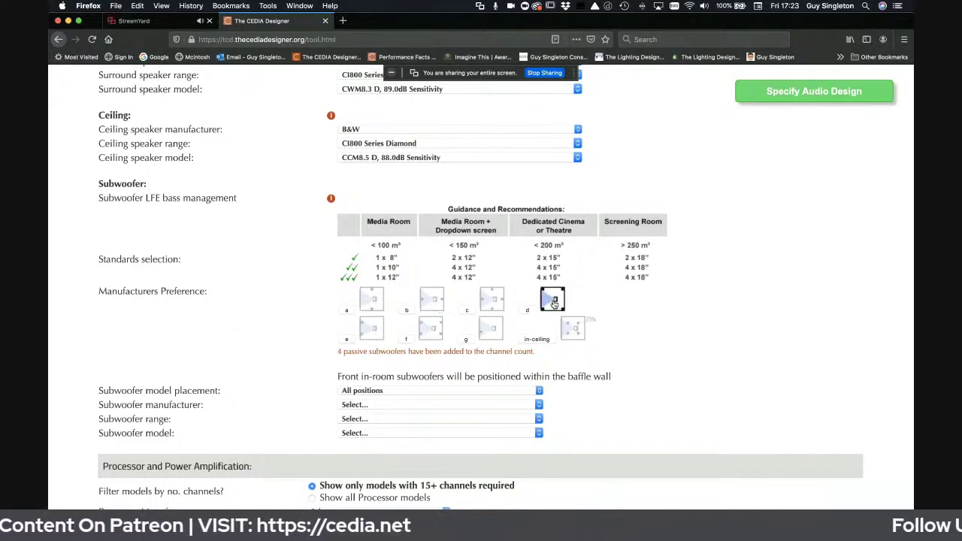
click(432, 331)
click(491, 330)
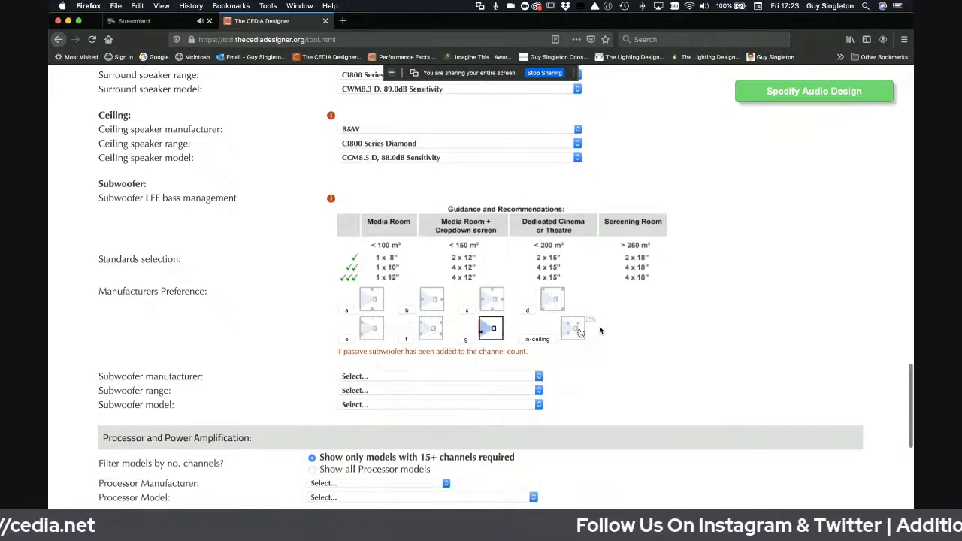
click(573, 331)
Step: Choose subwoofer layout d and set the subwoofers to B&W, CT 700 Series range, model CT SW15
click(547, 299)
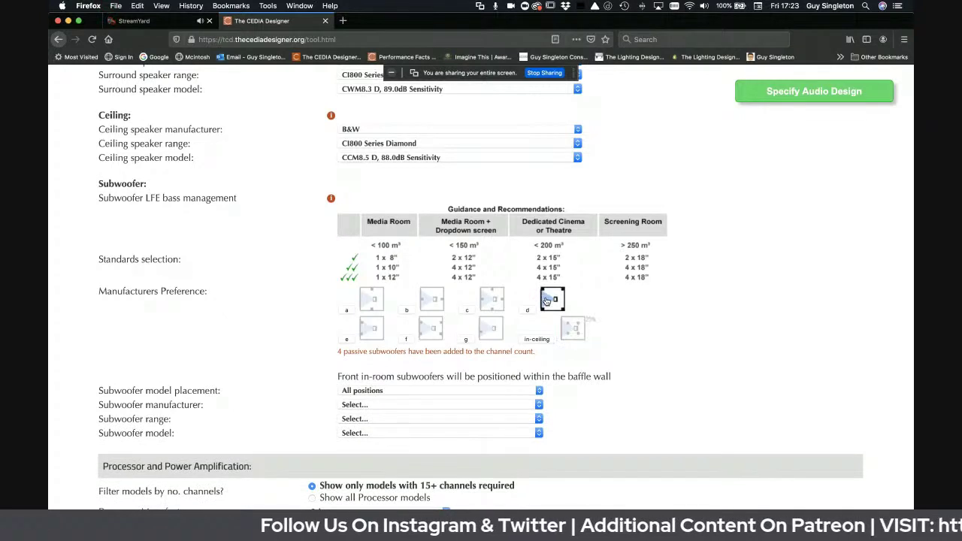
click(459, 406)
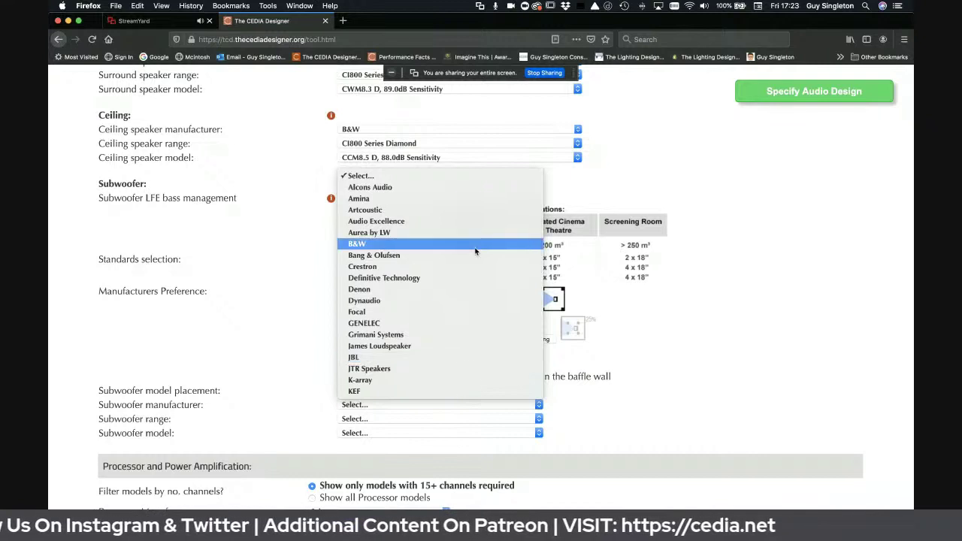
click(457, 403)
click(459, 419)
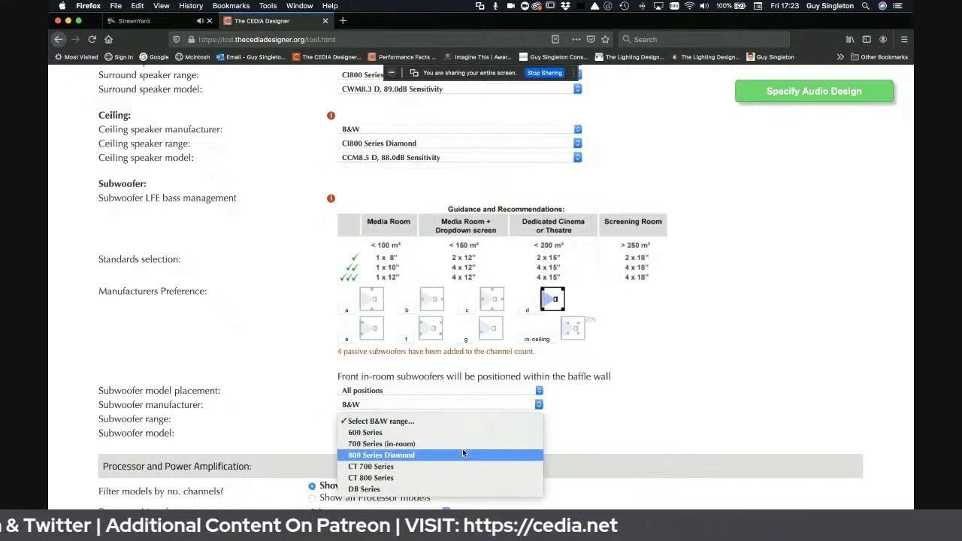
click(469, 467)
click(451, 434)
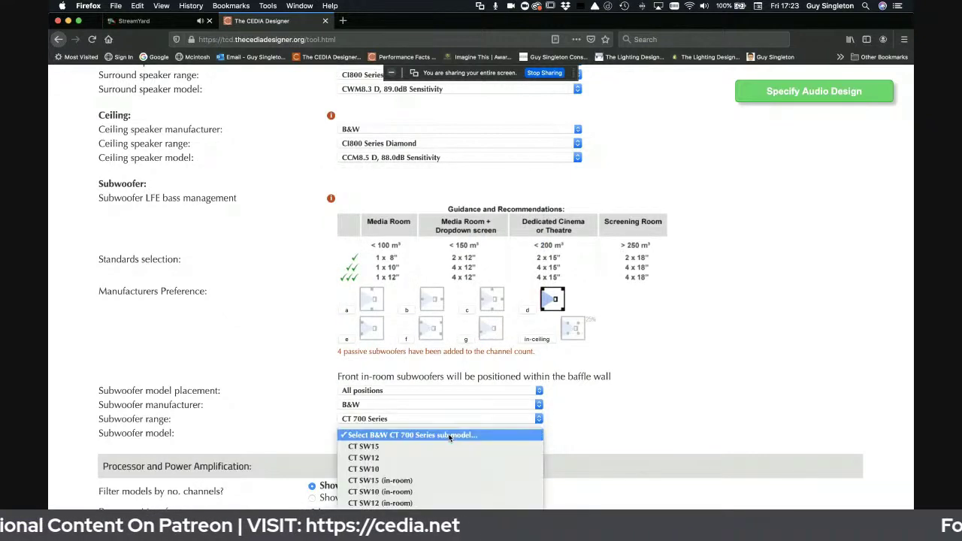
click(450, 446)
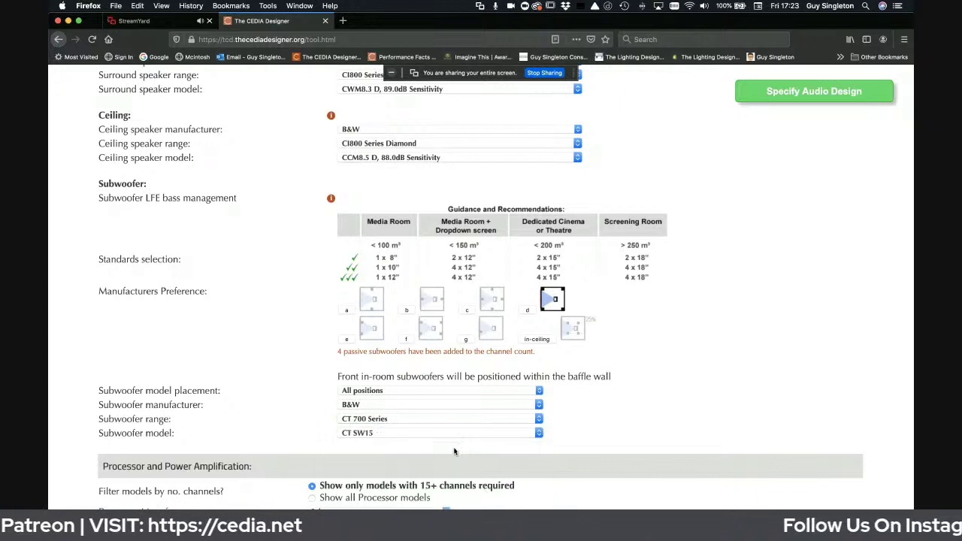
scroll(454, 451, down, 3)
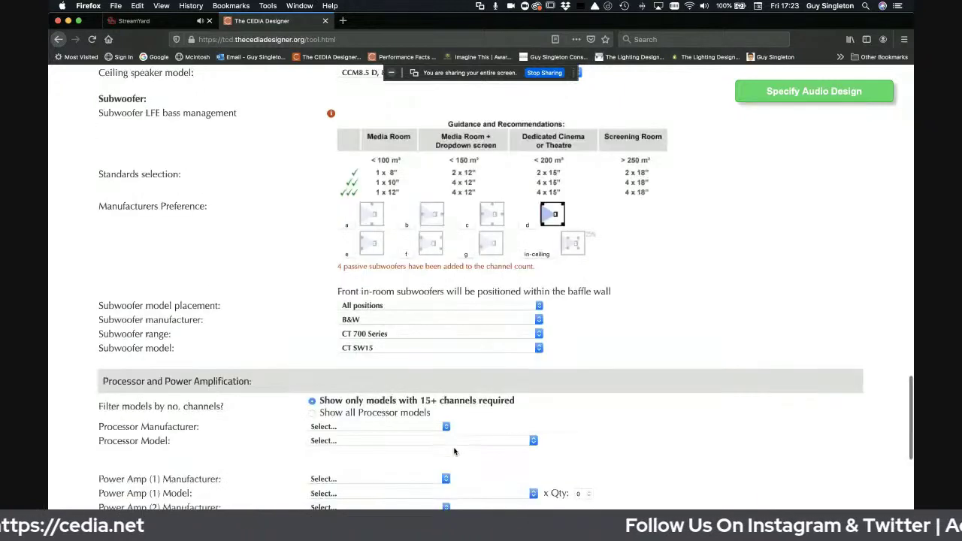
scroll(454, 451, down, 3)
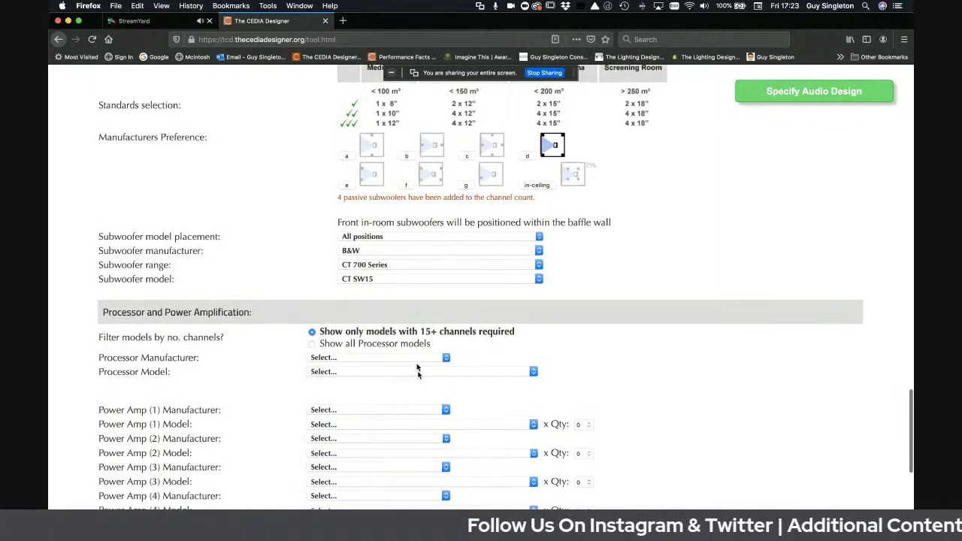
click(414, 358)
scroll(410, 329, down, 1)
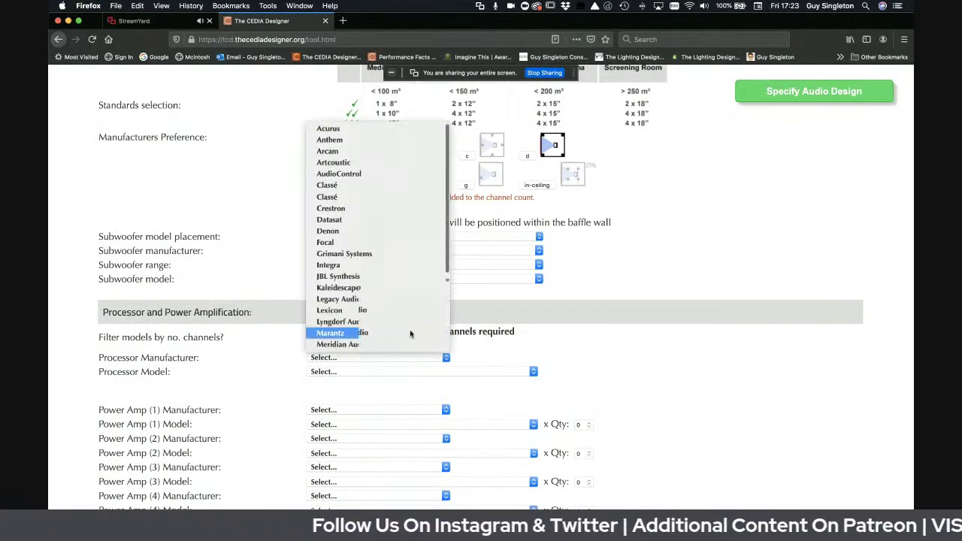
scroll(410, 333, down, 5)
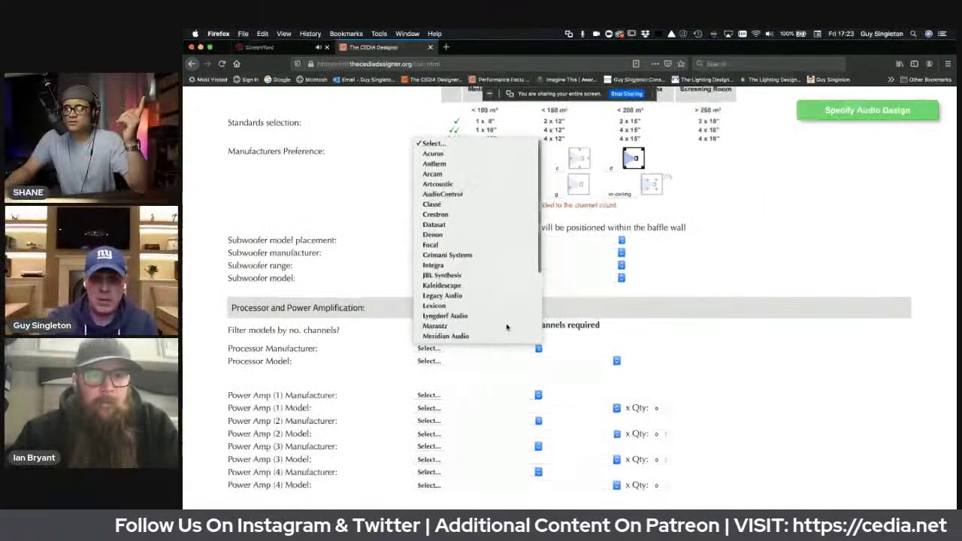
click(684, 324)
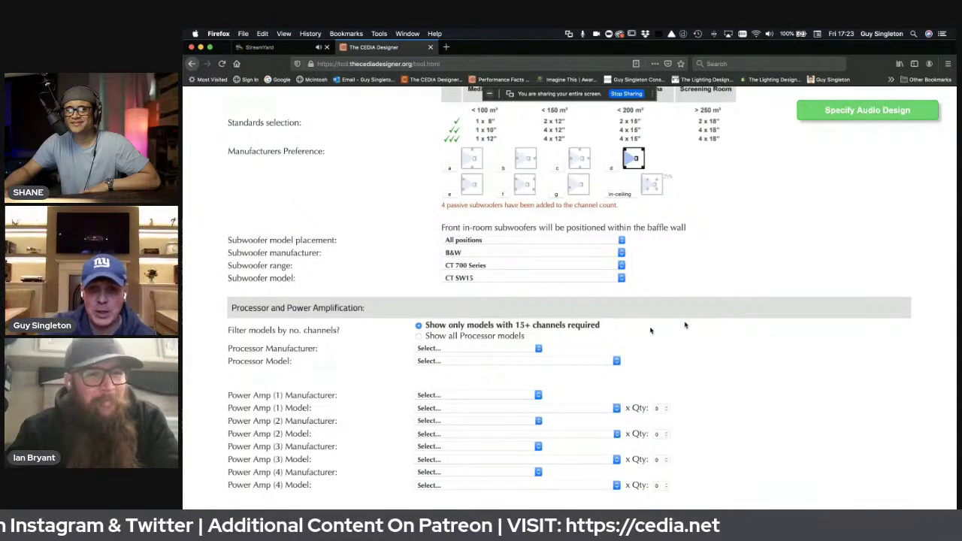
Step: Set the processor to Trinnov, model Altitude 32 - 8-16 with 8 AES Inputs and 16 Analogue Outputs
click(535, 349)
scroll(521, 332, down, 1)
scroll(522, 332, down, 3)
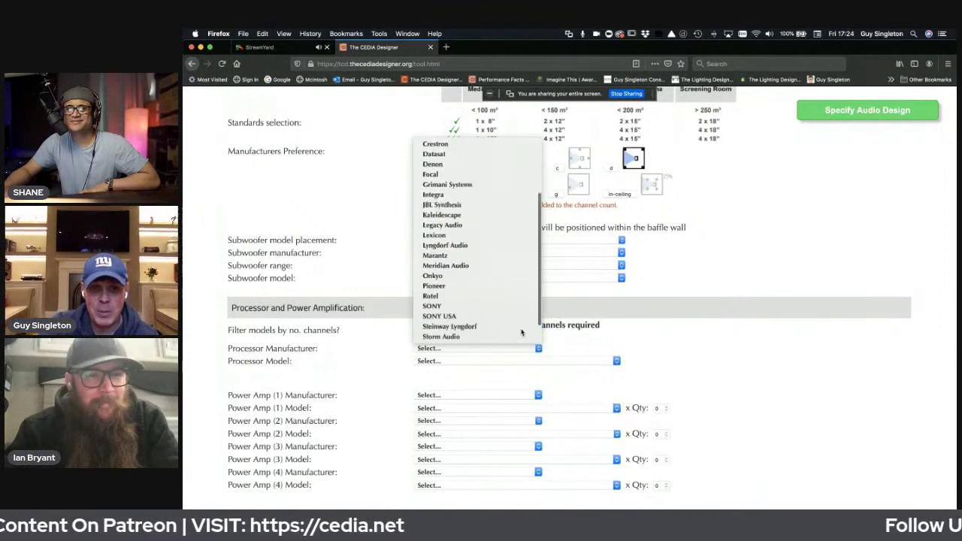
scroll(521, 332, down, 1)
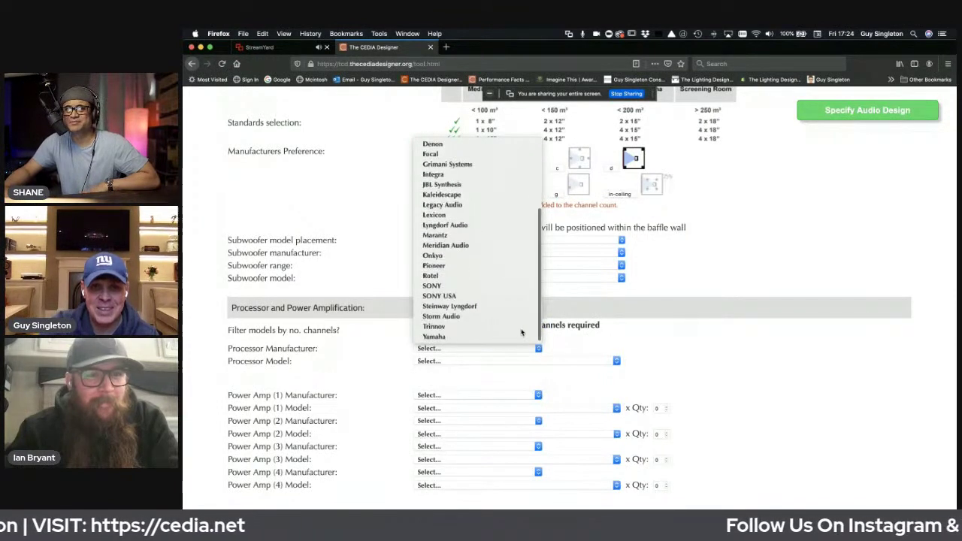
click(514, 327)
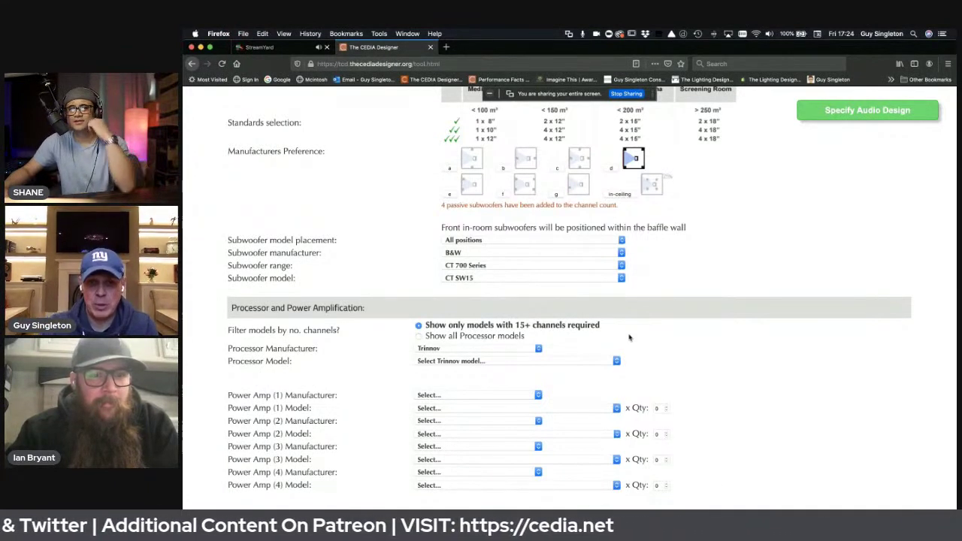
click(580, 361)
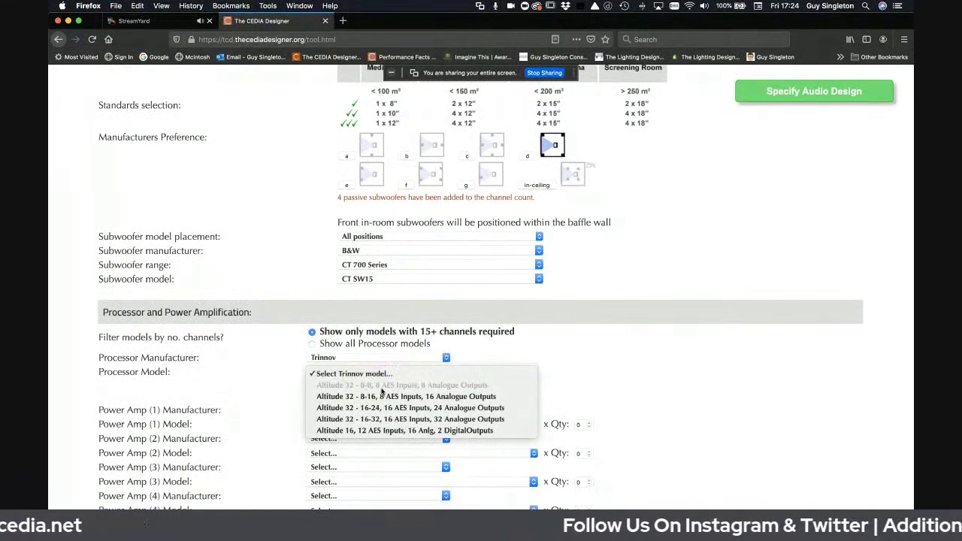
click(365, 397)
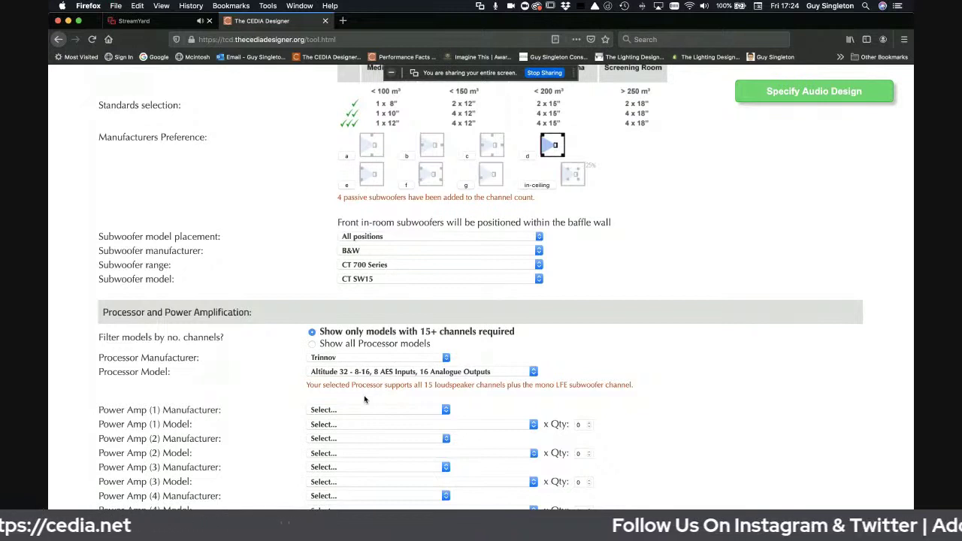
Step: Set power amp 1 to Trinnov, model Amplitude 8, 225W, 8 Channels, with a quantity of 2
scroll(361, 349, down, 2)
click(361, 354)
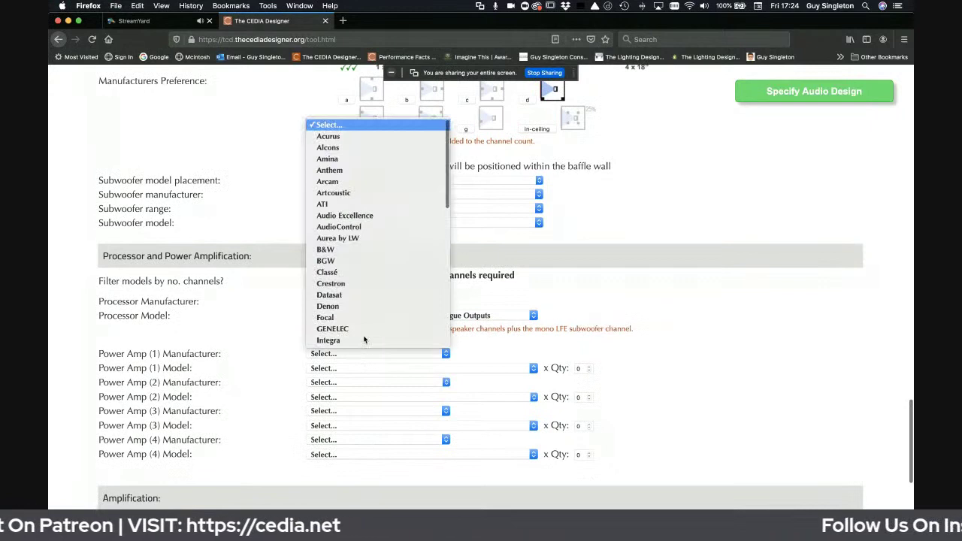
scroll(366, 335, down, 5)
scroll(367, 319, down, 3)
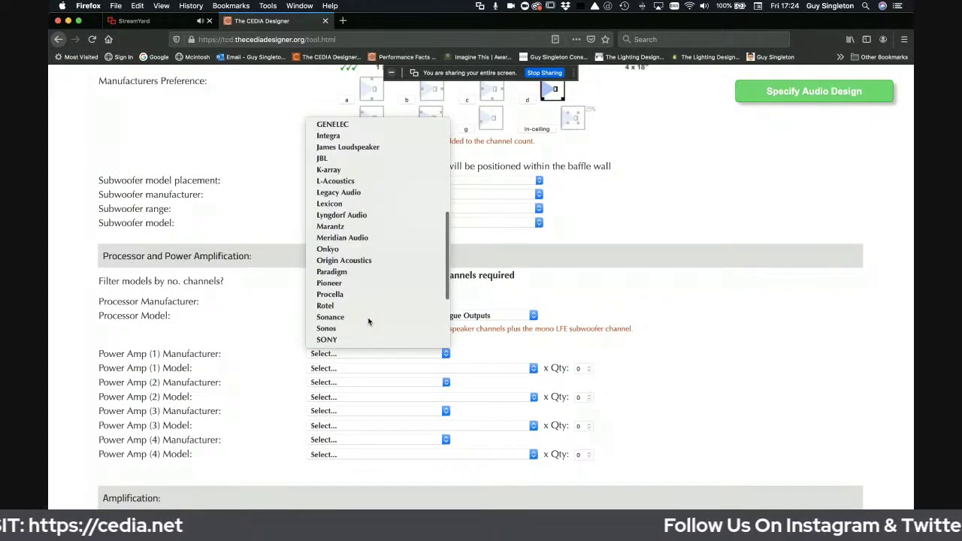
click(362, 309)
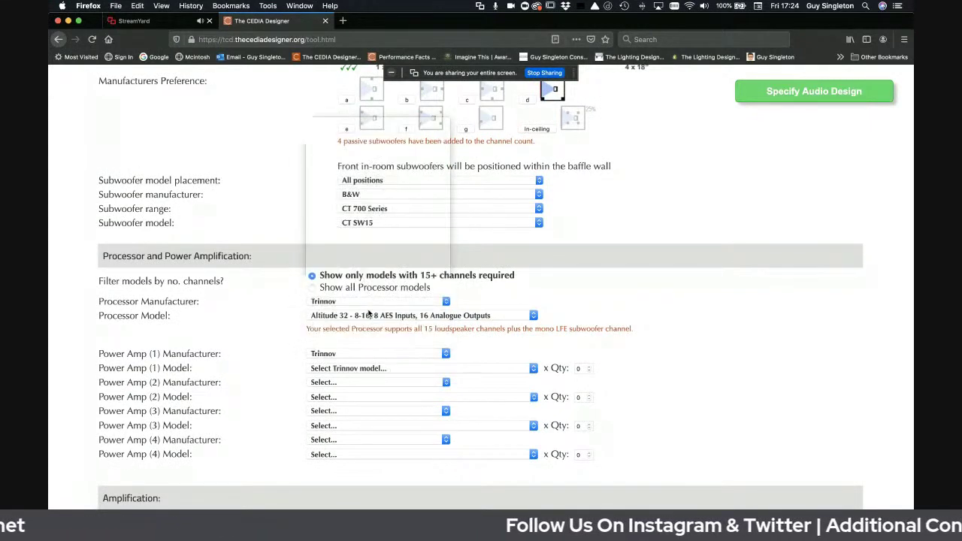
click(385, 367)
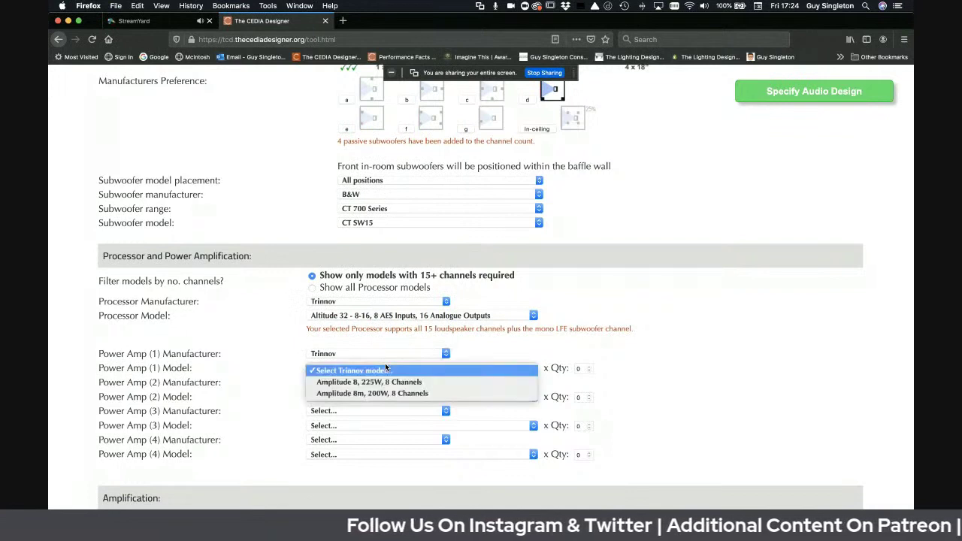
click(398, 381)
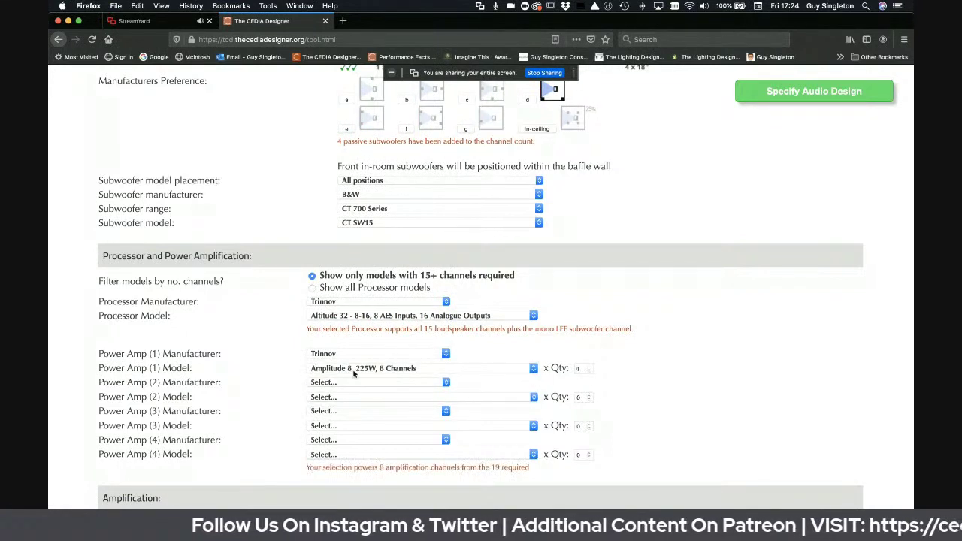
double_click(381, 467)
double_click(495, 467)
click(590, 367)
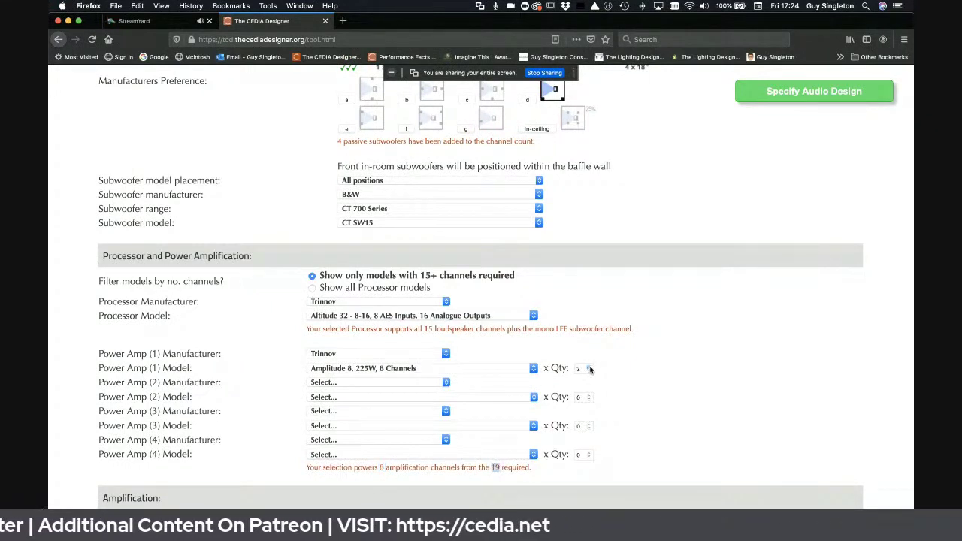
Step: Set power amp 2 to B&W, model SA1000 Subwoofer Amplifier, 1000W, 2.2 Channels, with a quantity of 2
click(426, 383)
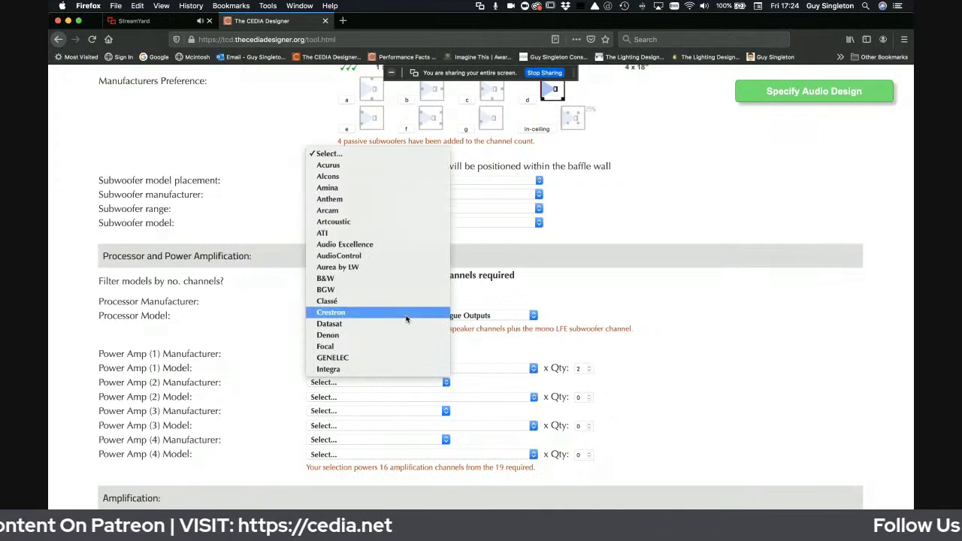
scroll(395, 274, down, 1)
click(383, 246)
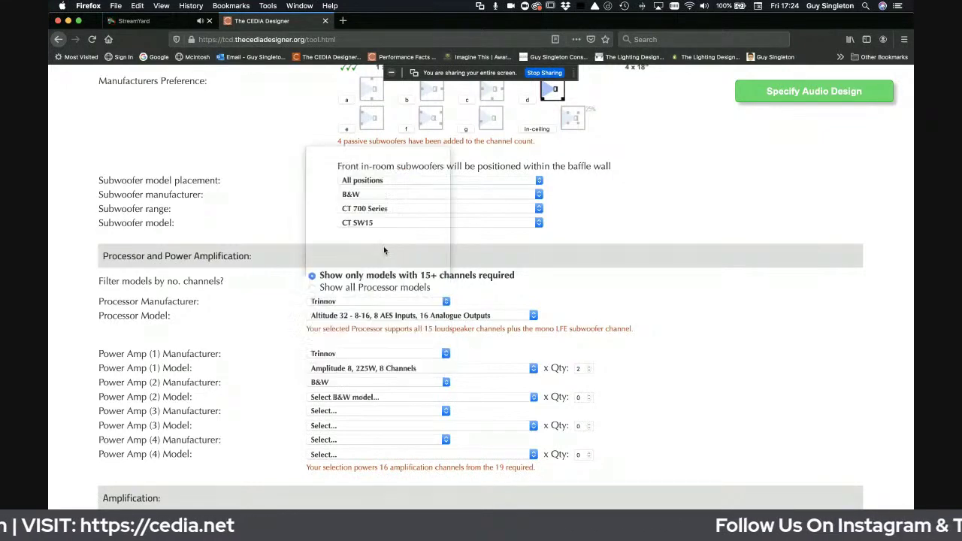
click(415, 398)
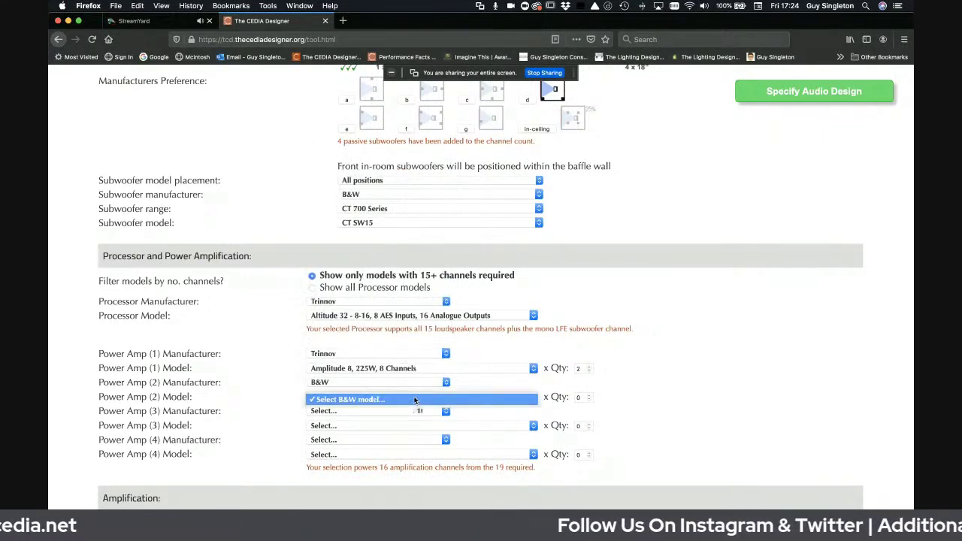
click(417, 410)
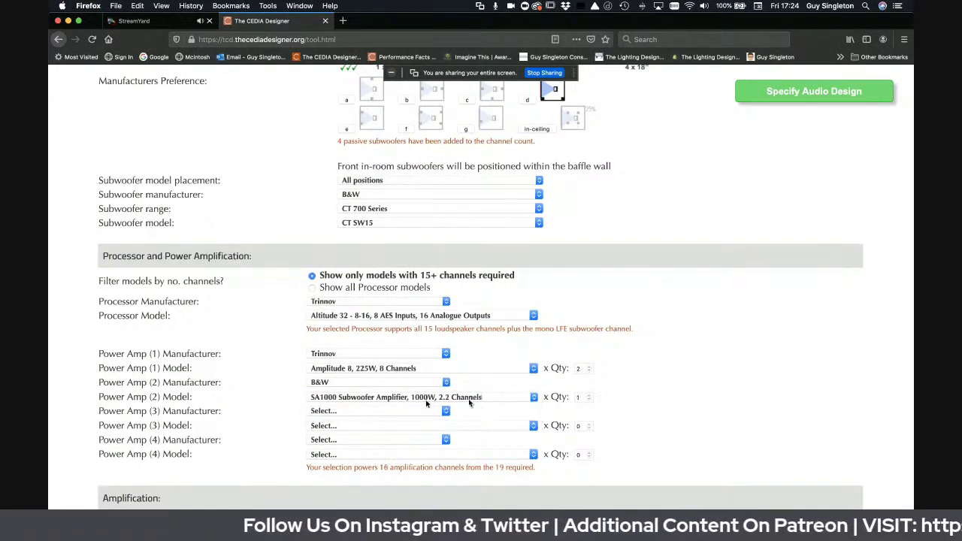
click(589, 396)
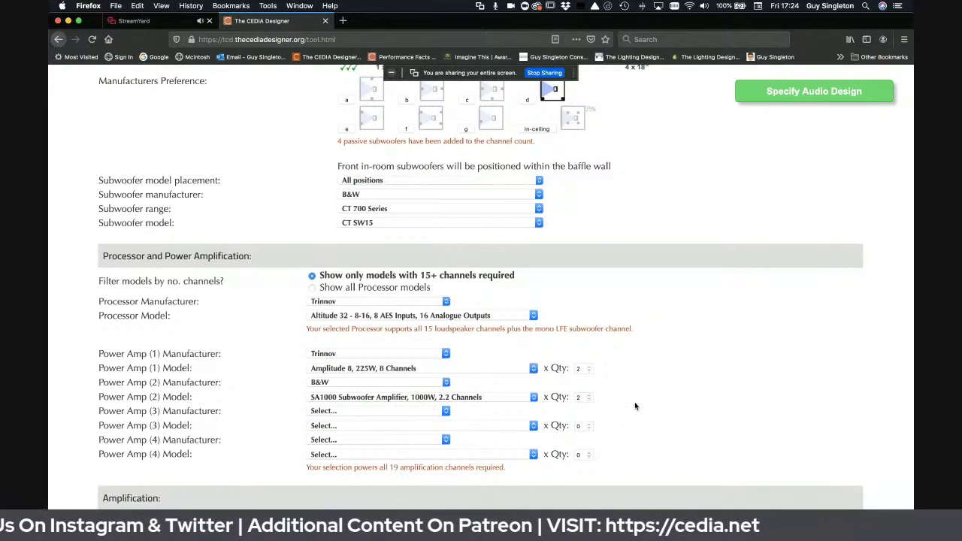
Step: Set the required SPL at listening to 97 dB and the headroom to 1 dB, and check the power requirement
scroll(635, 406, down, 3)
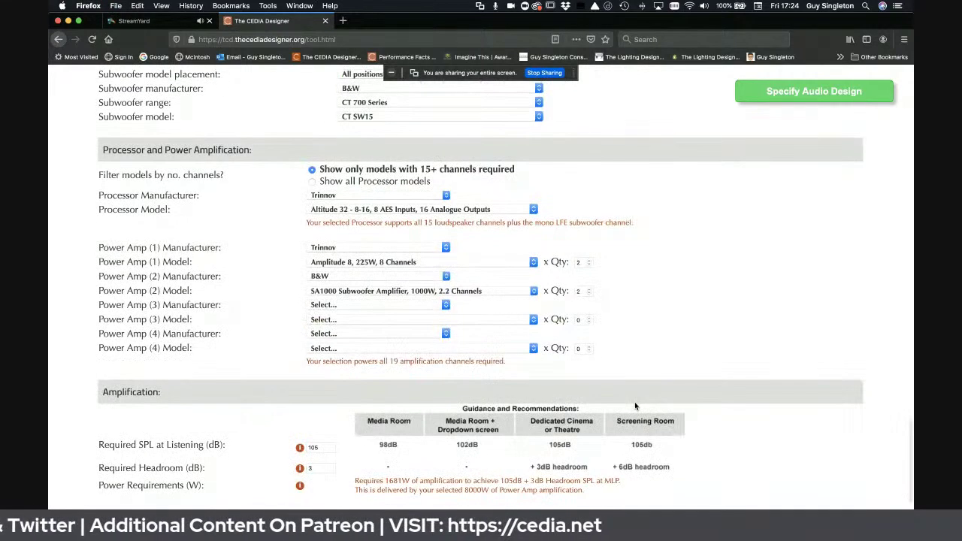
scroll(634, 405, down, 2)
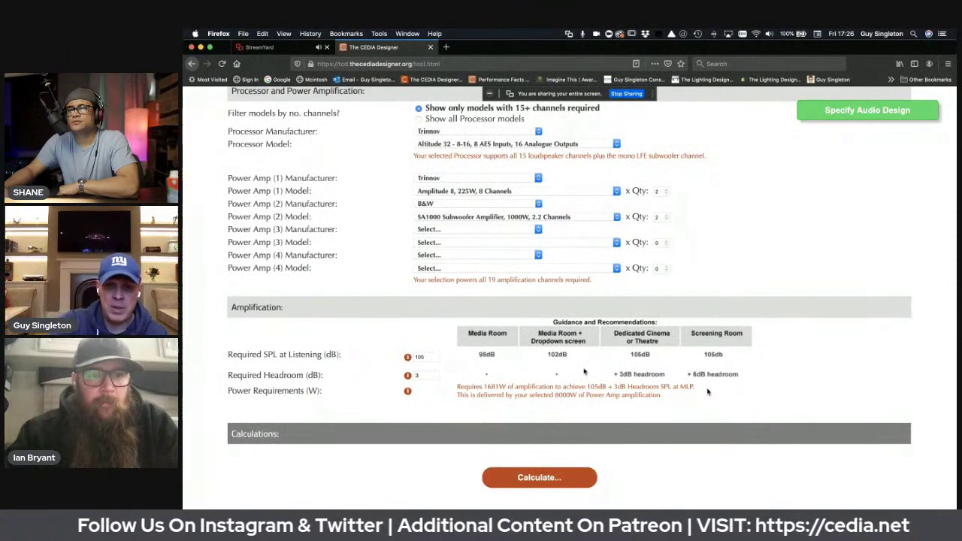
double_click(426, 357)
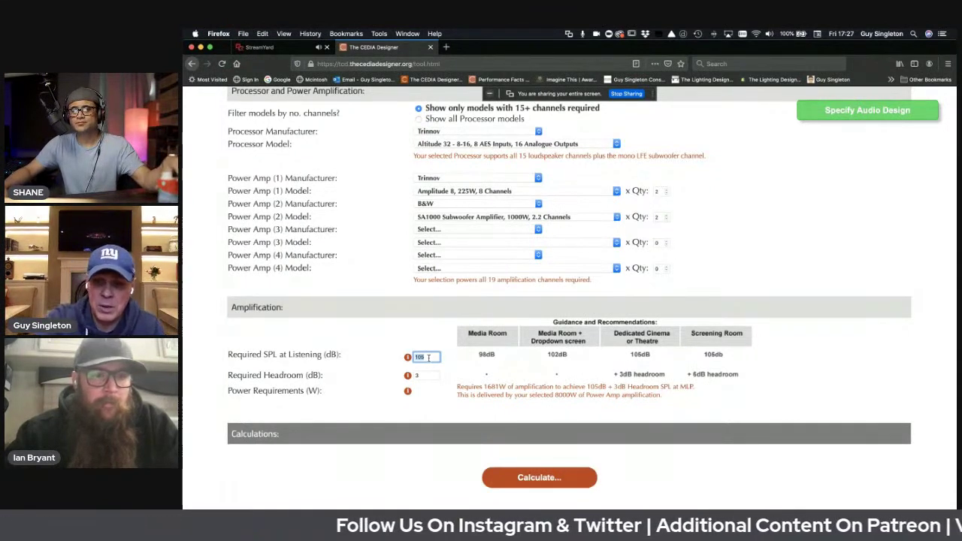
text(97)
double_click(423, 374)
text(1)
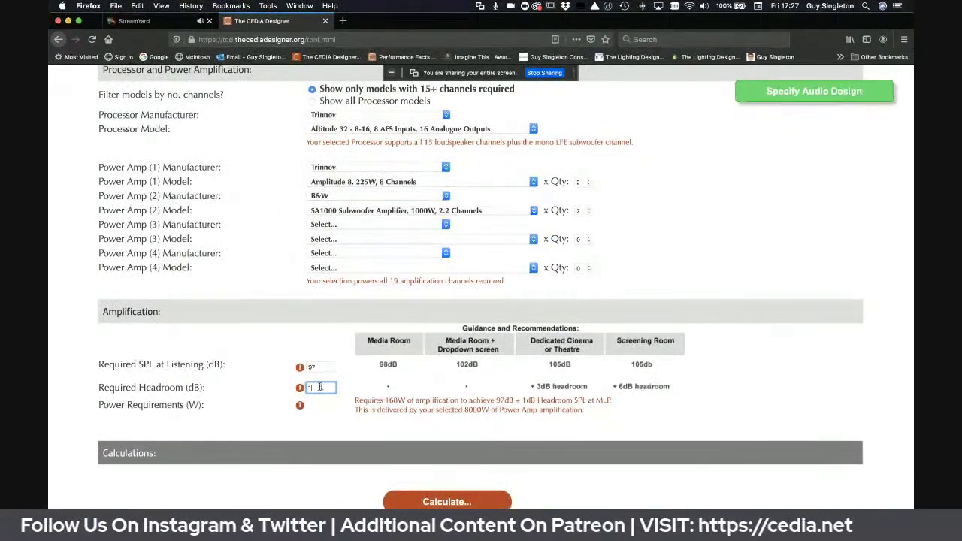
click(473, 425)
double_click(395, 399)
double_click(503, 400)
double_click(529, 399)
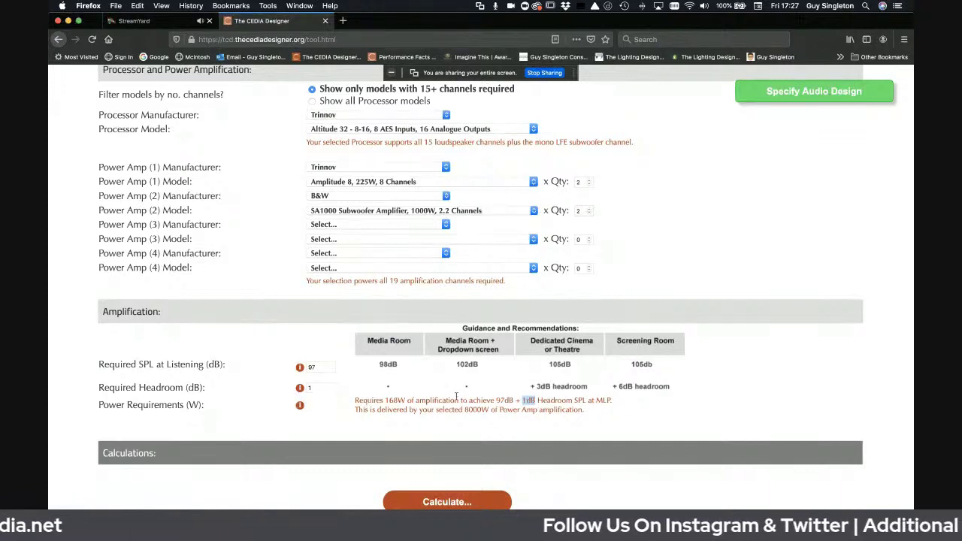
Step: Set the required SPL at listening to 98 dB and run the design calculations
double_click(326, 366)
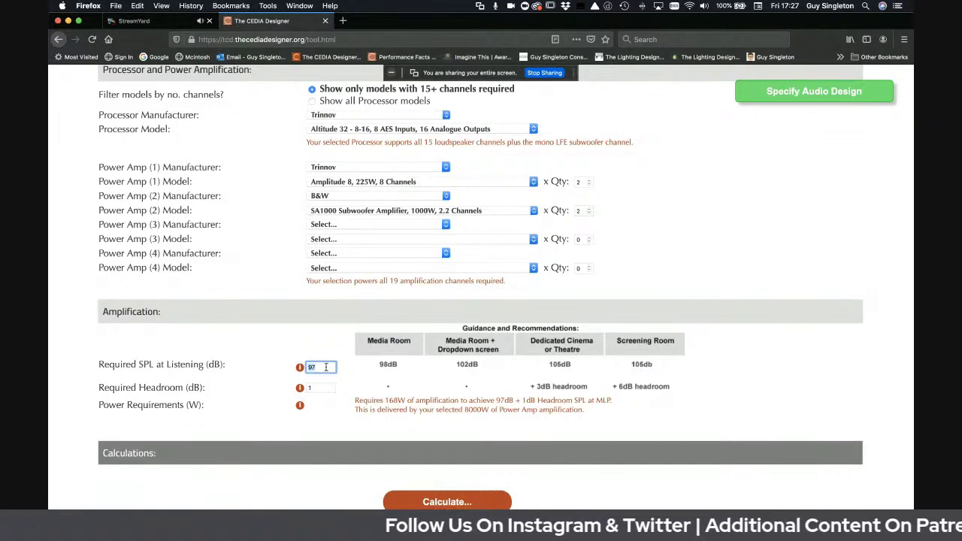
text(98)
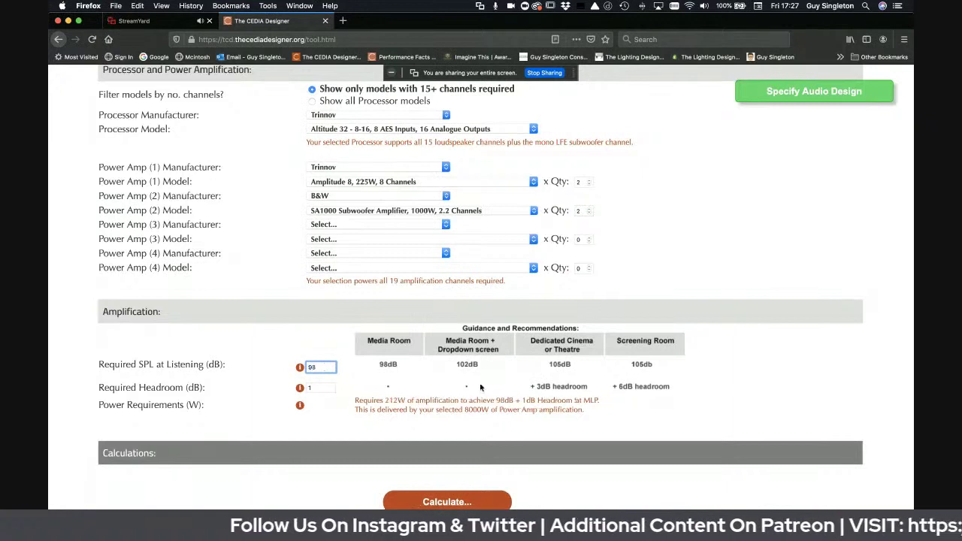
click(579, 426)
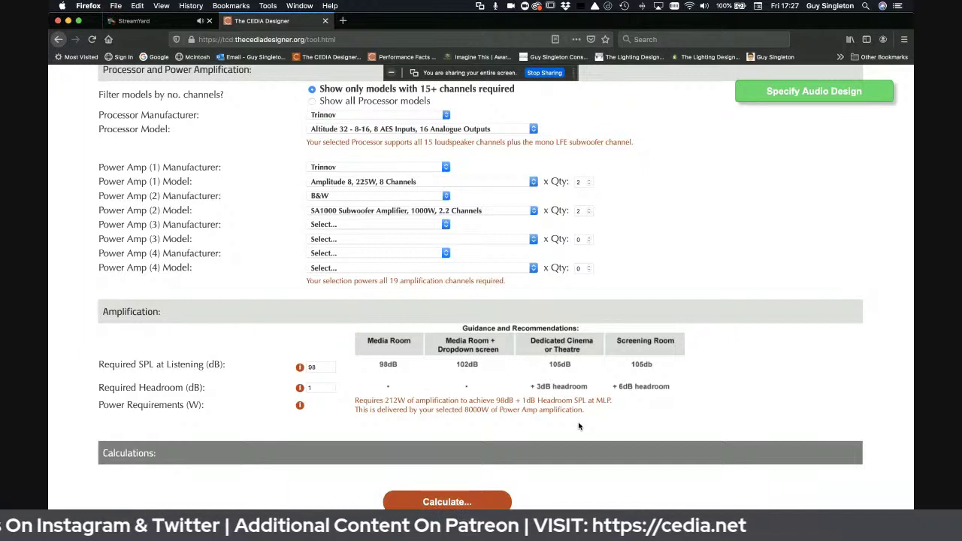
click(459, 502)
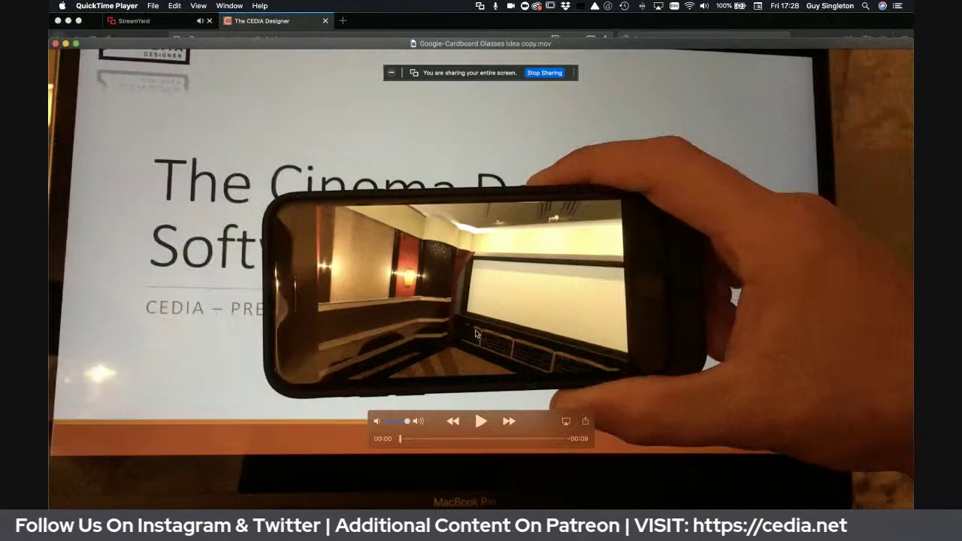
Step: Play the Google-Cardboard Glasses Idea clip in QuickTime Player and minimise its window
click(482, 422)
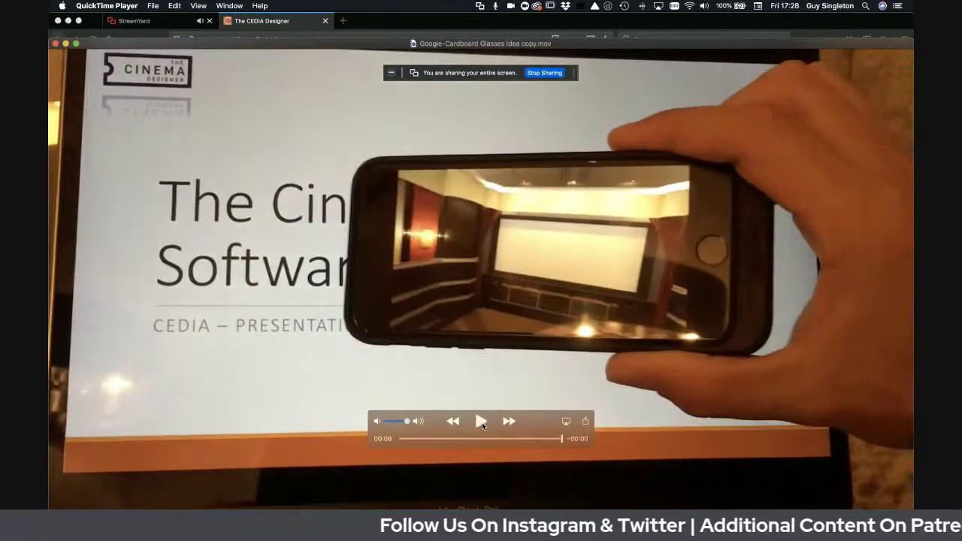
click(65, 44)
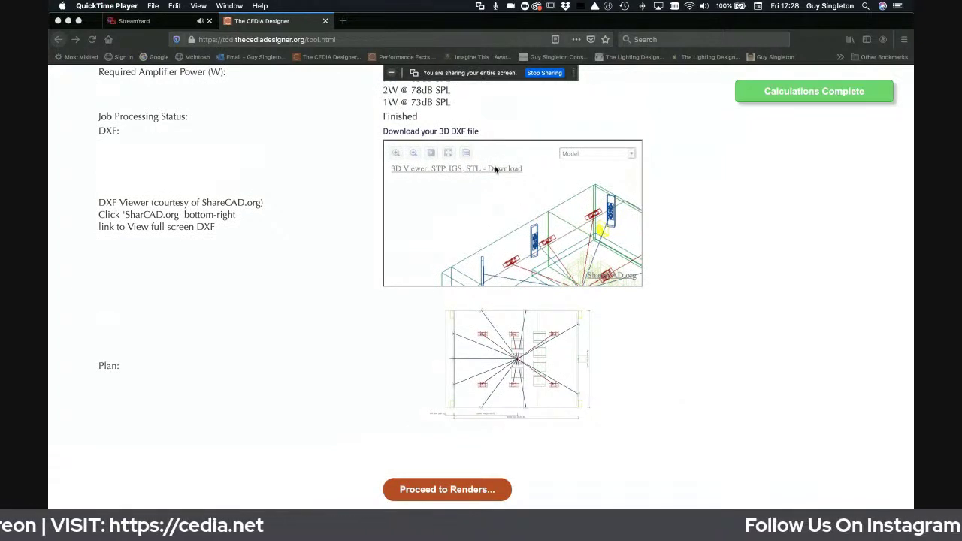
Step: Return to the calculation results in Firefox and proceed to the renders for the design
scroll(711, 268, up, 2)
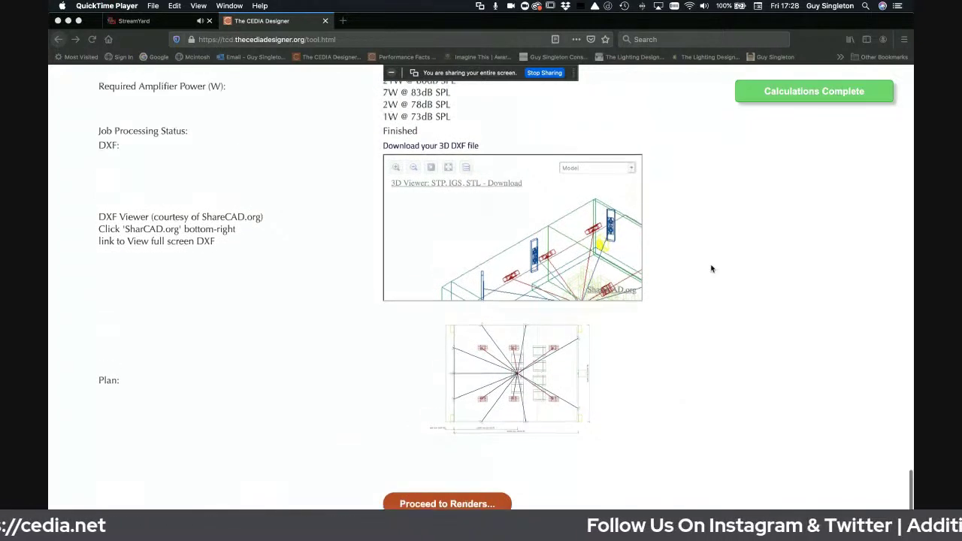
click(465, 505)
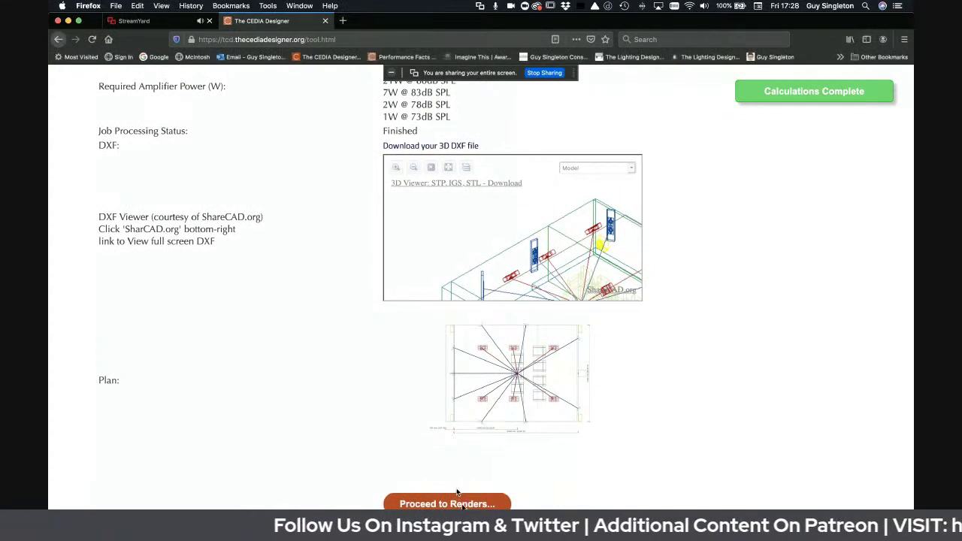
click(451, 503)
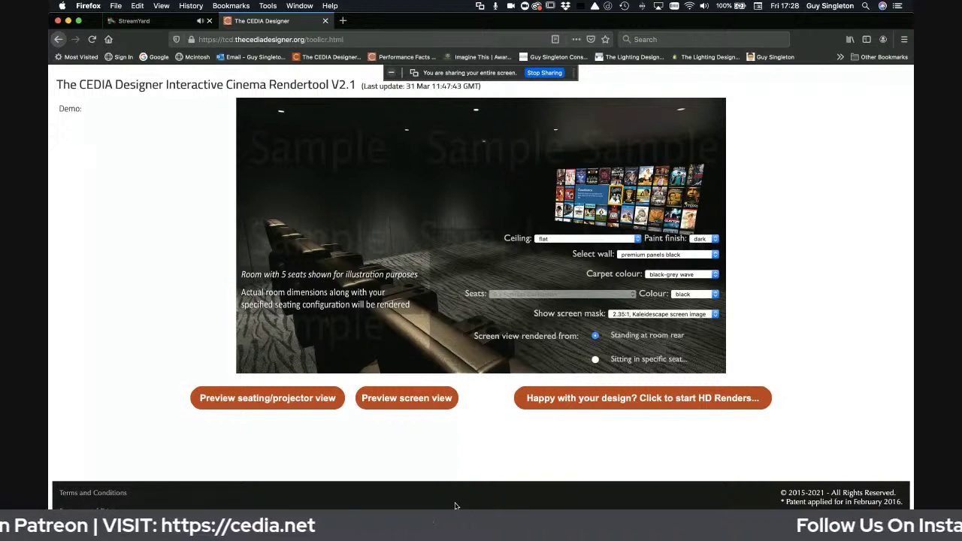
Step: Set the render's ceiling to starlights and lighting coffer and the seat colour to red
click(585, 239)
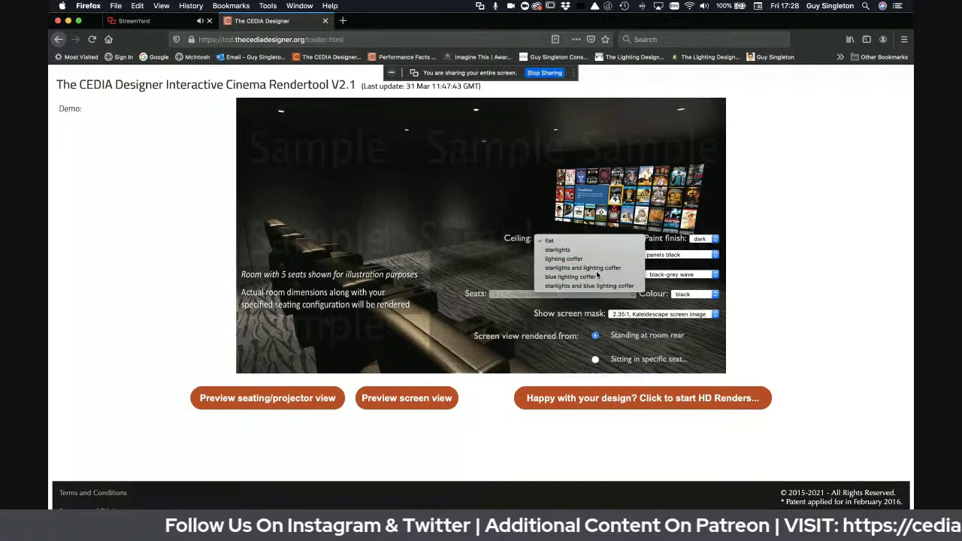
click(593, 269)
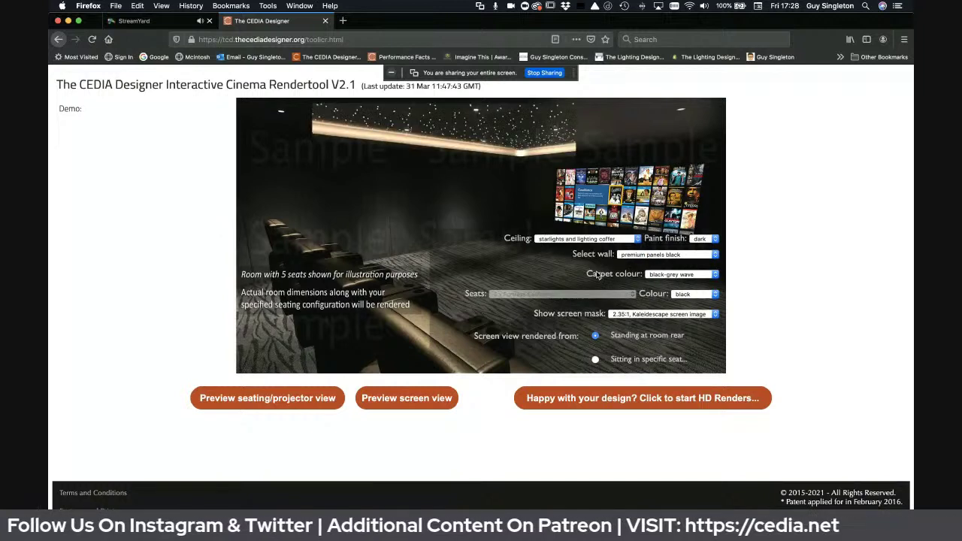
click(688, 294)
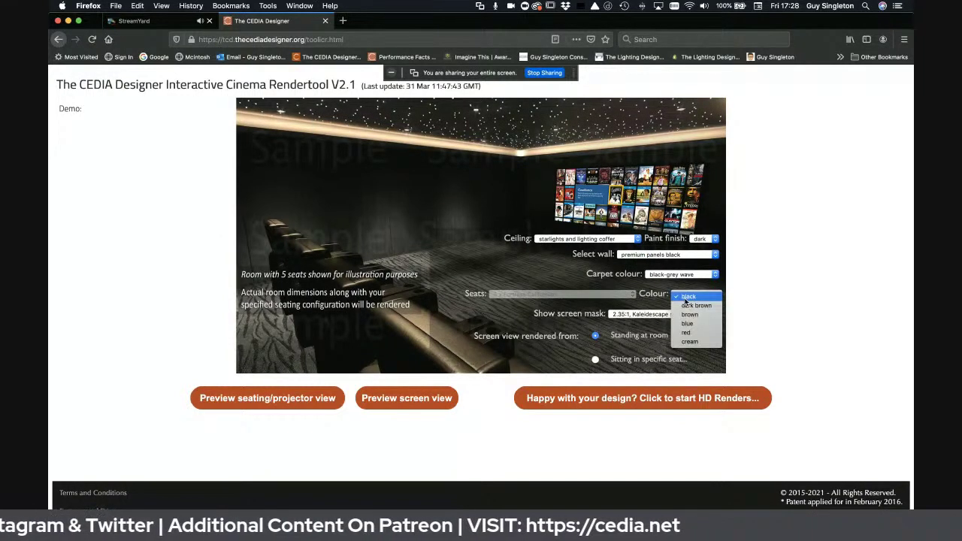
click(704, 333)
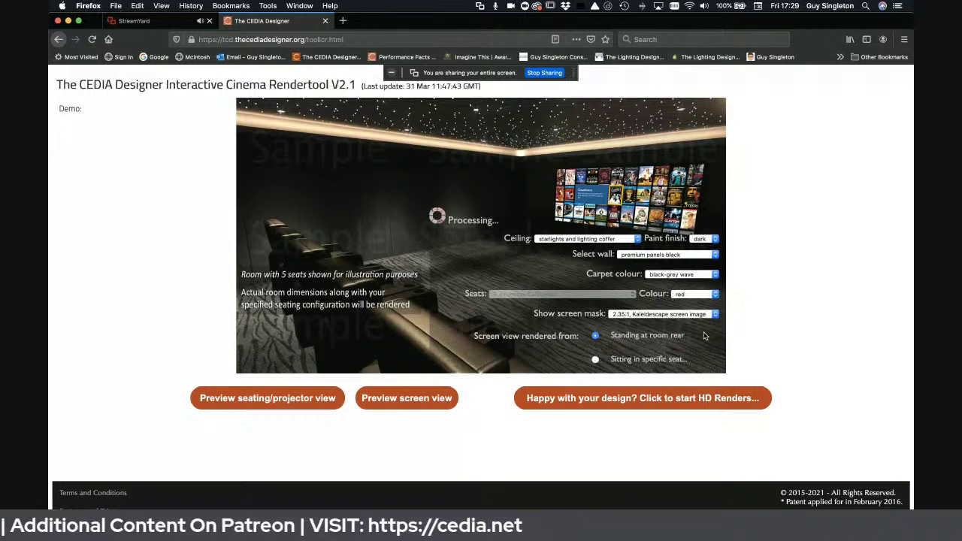
Step: Set the render's seat colour to black
click(691, 294)
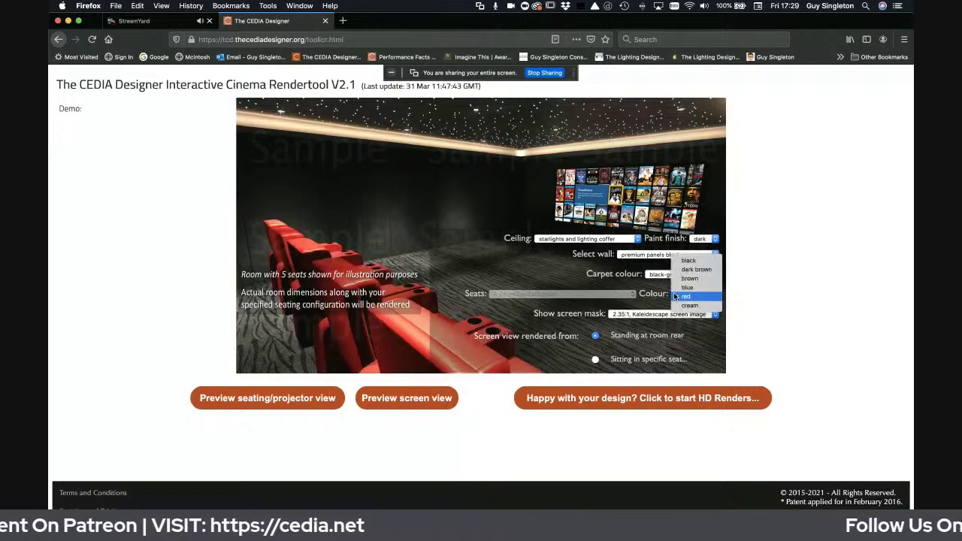
click(687, 261)
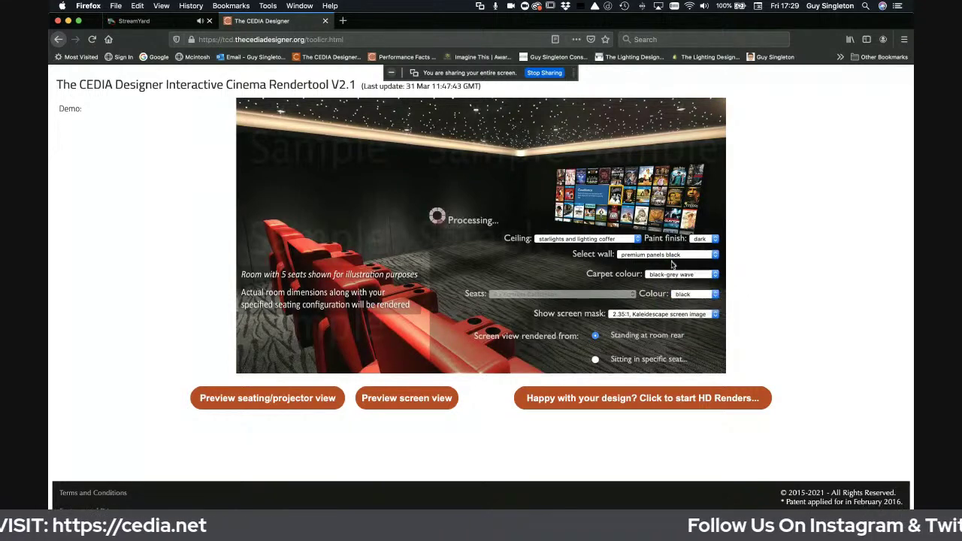
Step: Try fabric panels cobalt blue as the render's wall finish and restore it to premium panels black
click(671, 255)
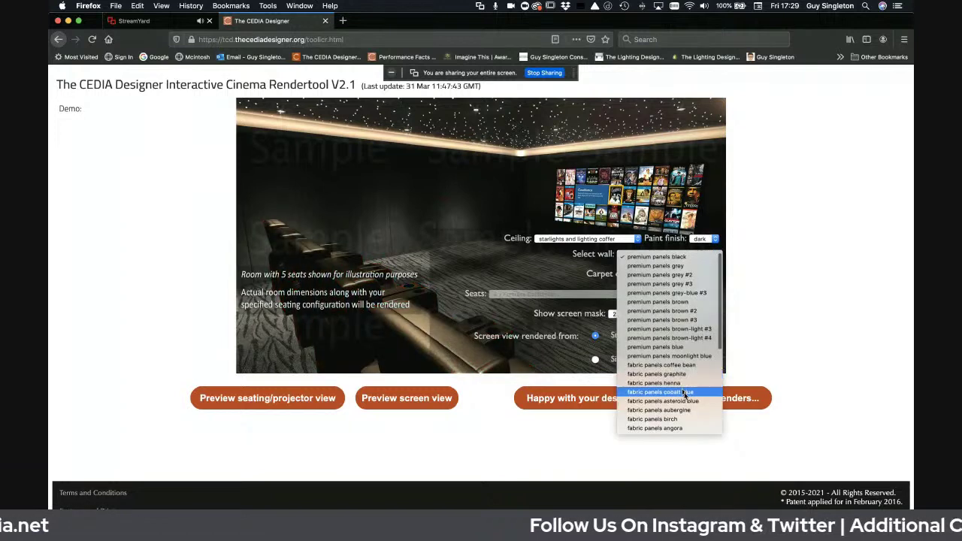
click(686, 392)
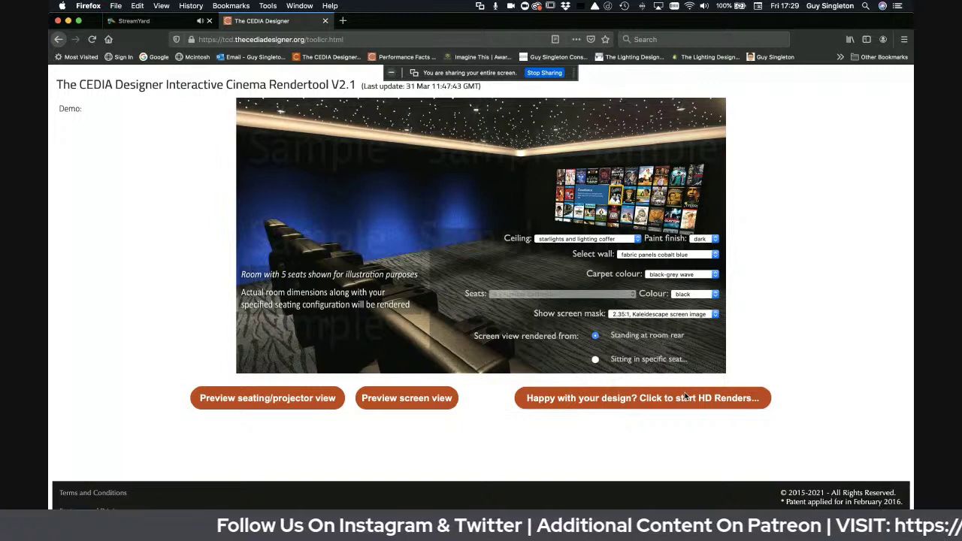
click(670, 255)
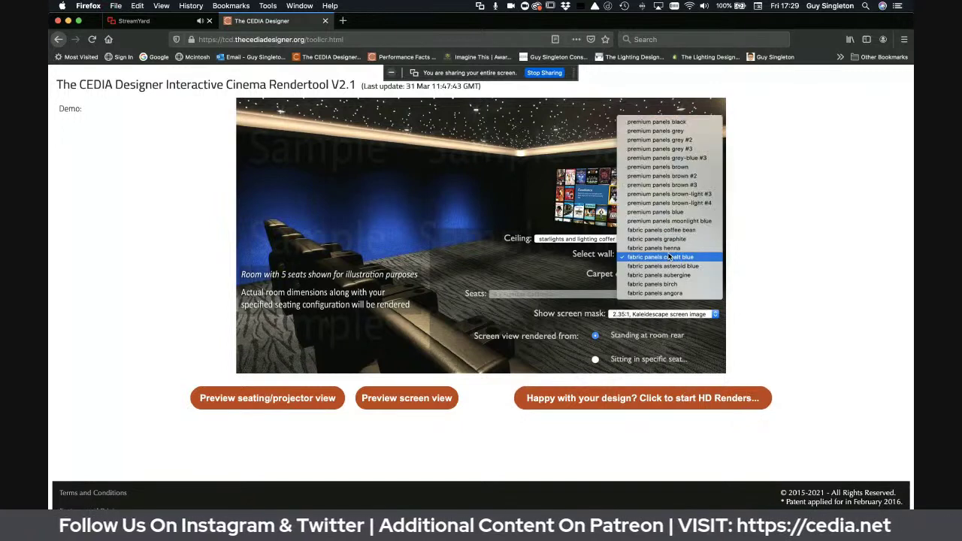
scroll(670, 258, up, 2)
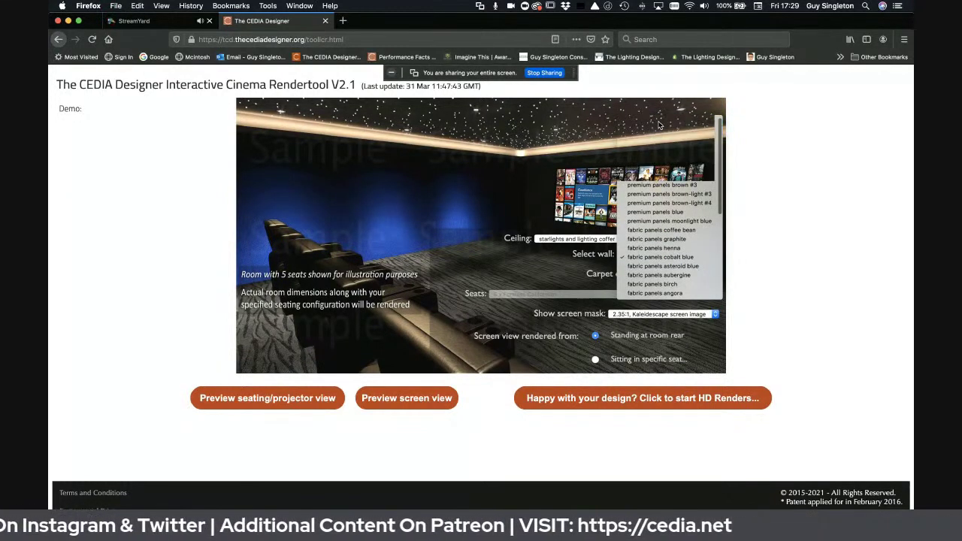
click(659, 125)
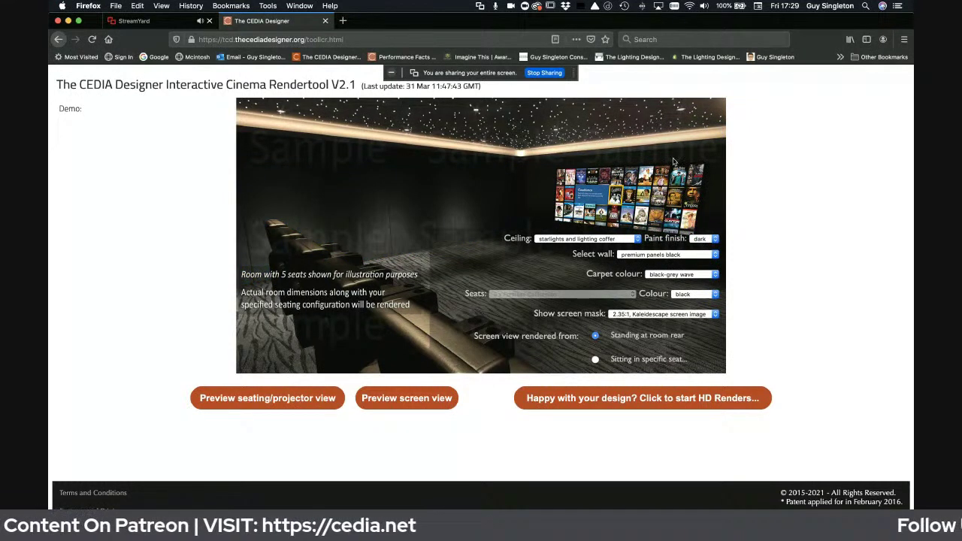
Step: Render the screen view from seat 6 and set the screen mask to the 2.35:1 screen image 'stylish'
click(642, 364)
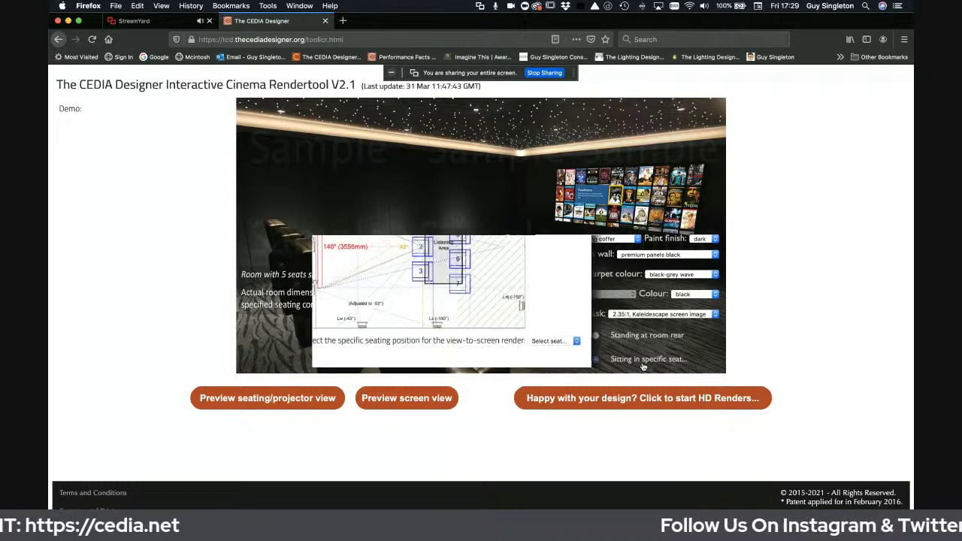
click(560, 342)
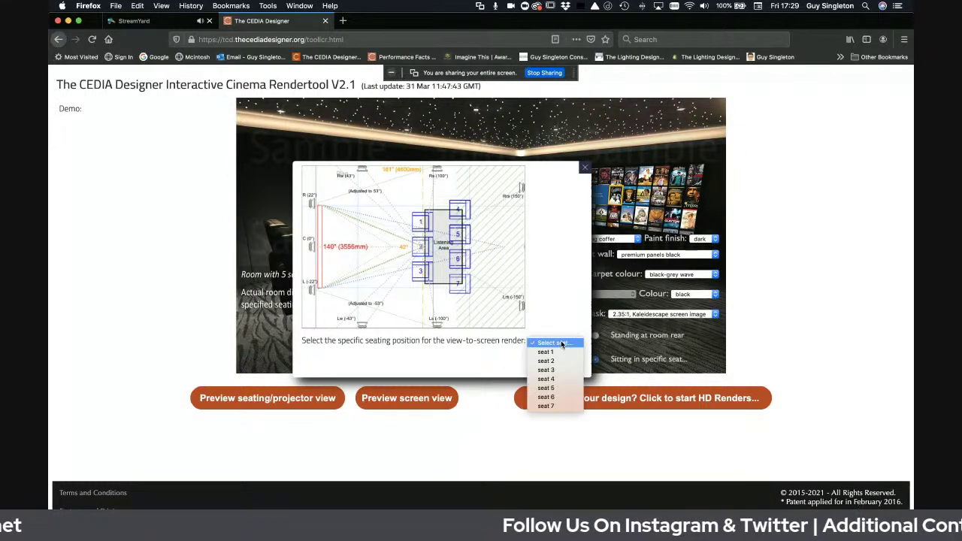
click(561, 397)
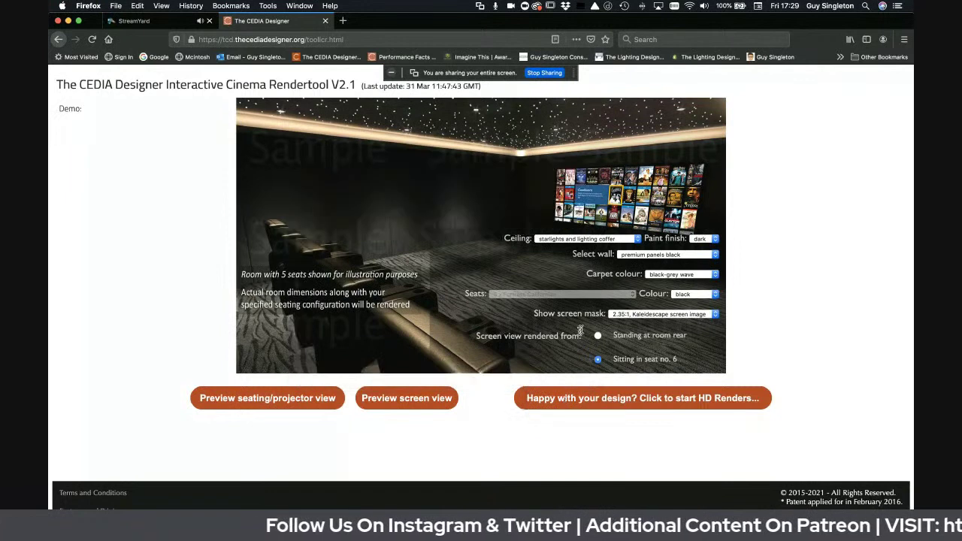
click(635, 315)
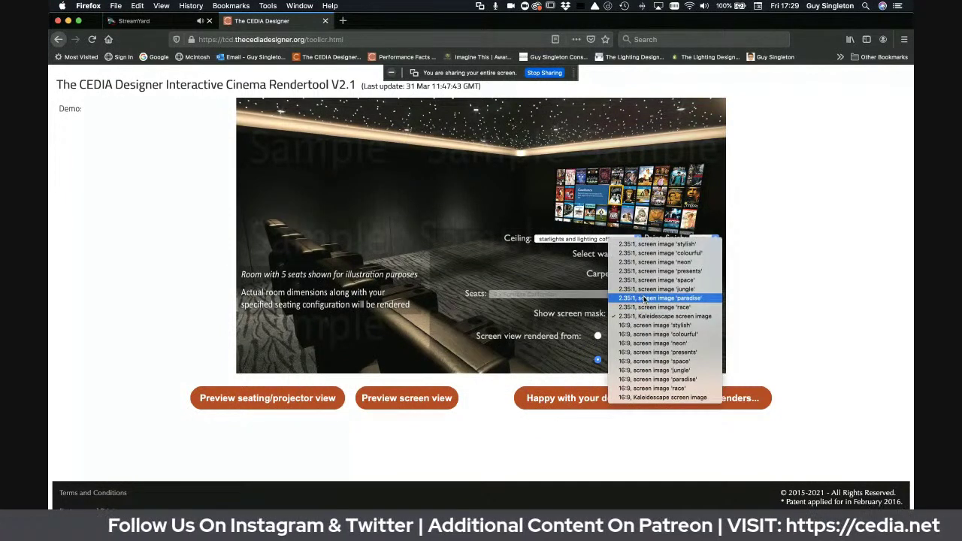
click(638, 245)
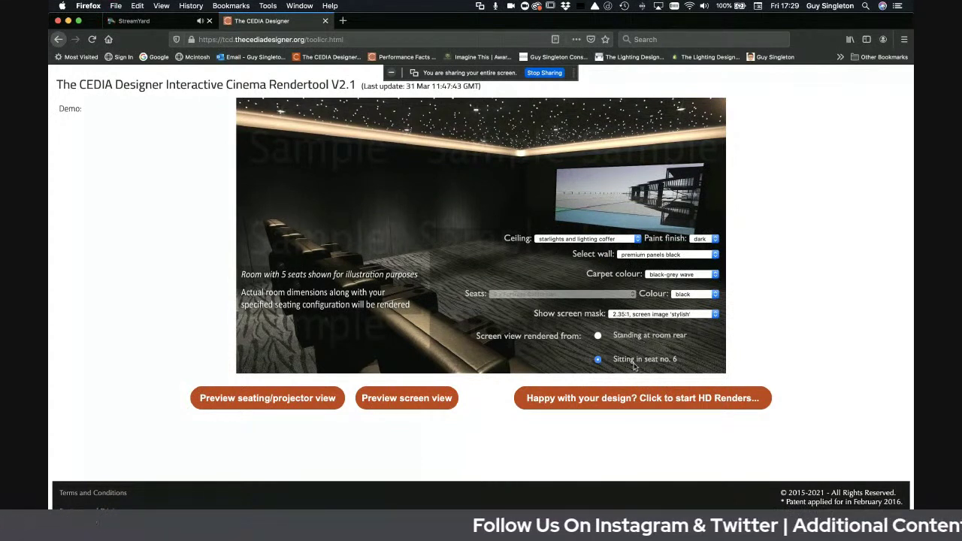
Step: Submit the finished design for HD renders and acknowledge the confirmation
click(643, 400)
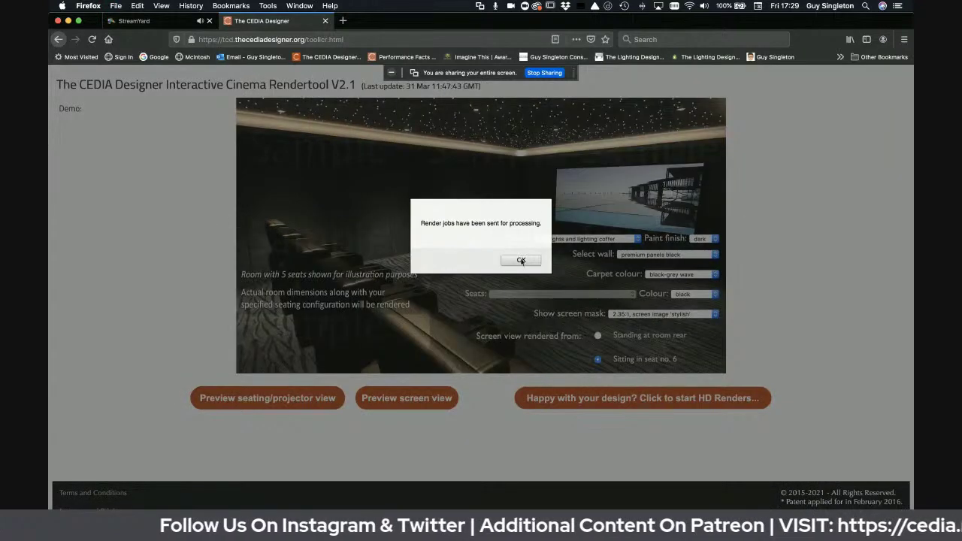
click(521, 260)
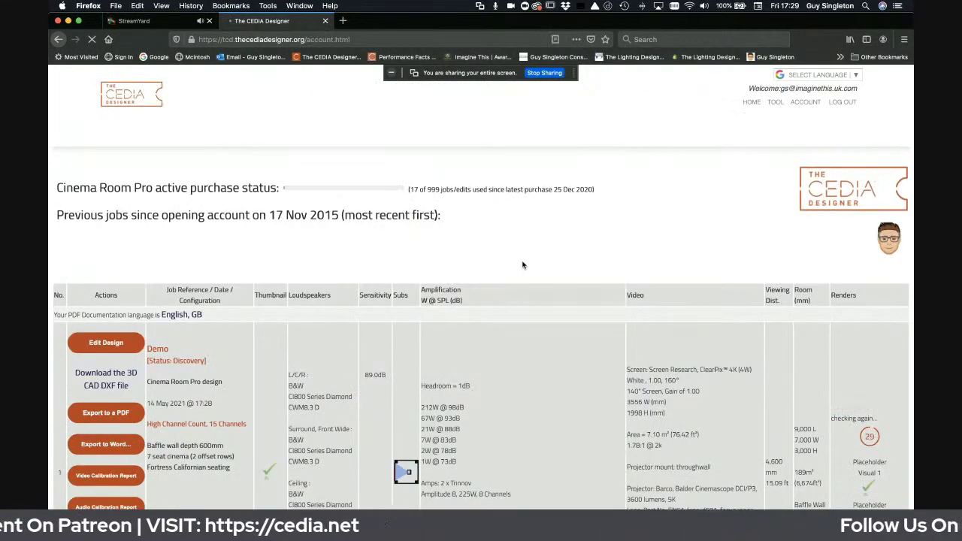
Step: Download the Demo job's 3D CAD DXF file and open it with AutoCAD LT 2013
scroll(523, 264, down, 3)
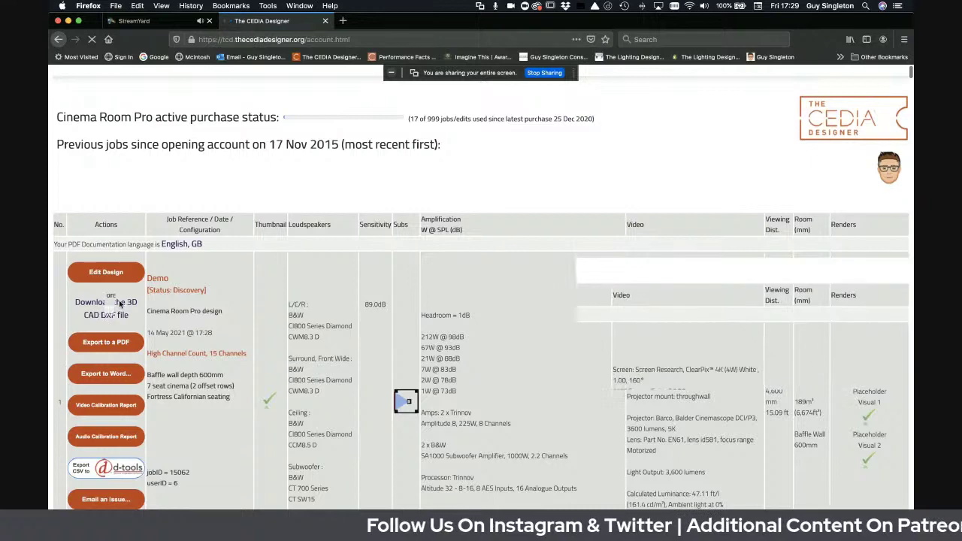
click(100, 381)
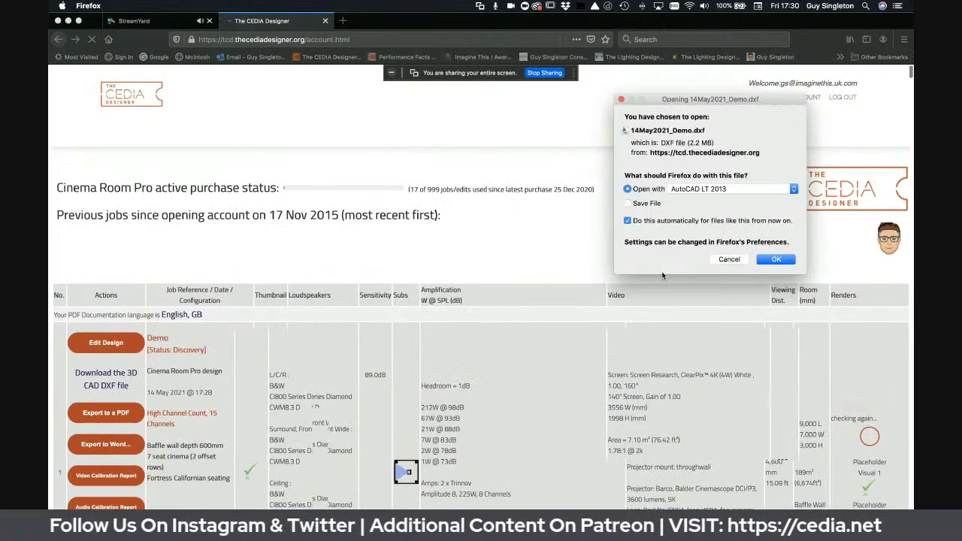
click(773, 259)
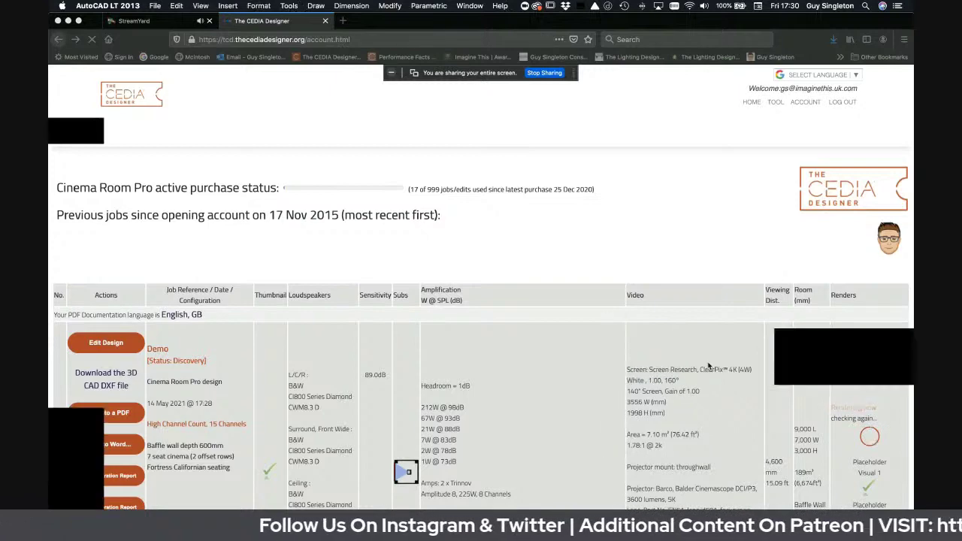
Step: Switch to AutoCAD LT 2013, decline the recovered files and close the Getting Started window
key(super+Tab)
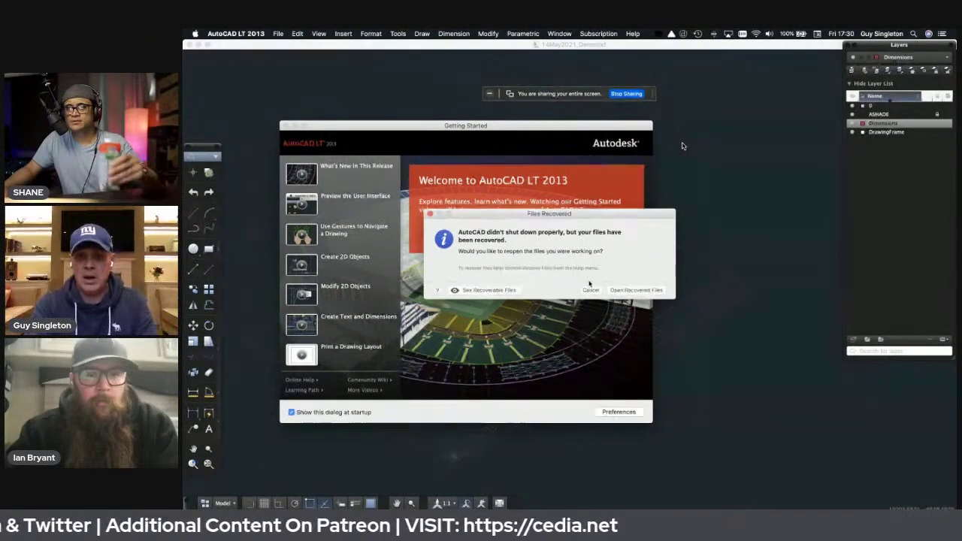
click(591, 291)
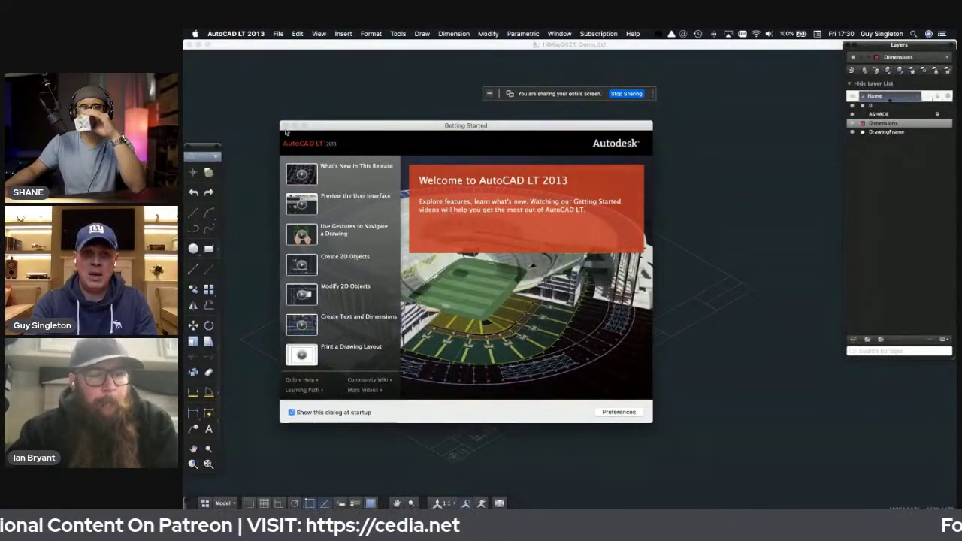
click(285, 126)
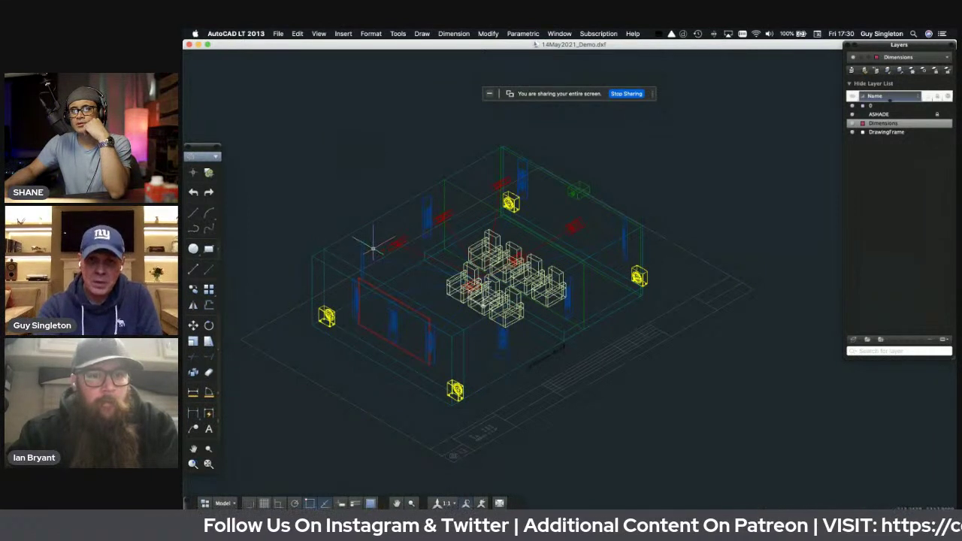
Step: Inspect the 3D cinema room model and show it in Top view
scroll(373, 248, up, 5)
scroll(372, 248, down, 3)
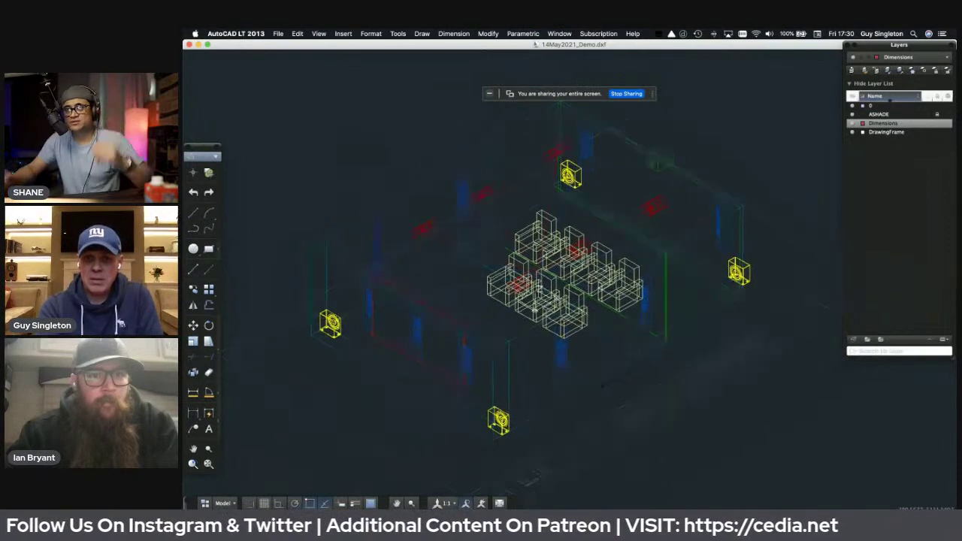
click(319, 34)
mouse_move(376, 132)
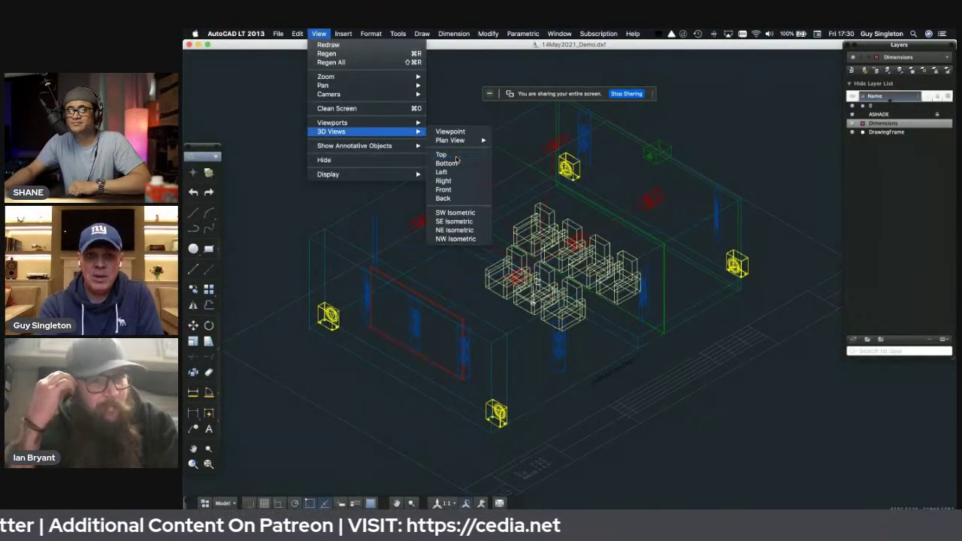
click(455, 155)
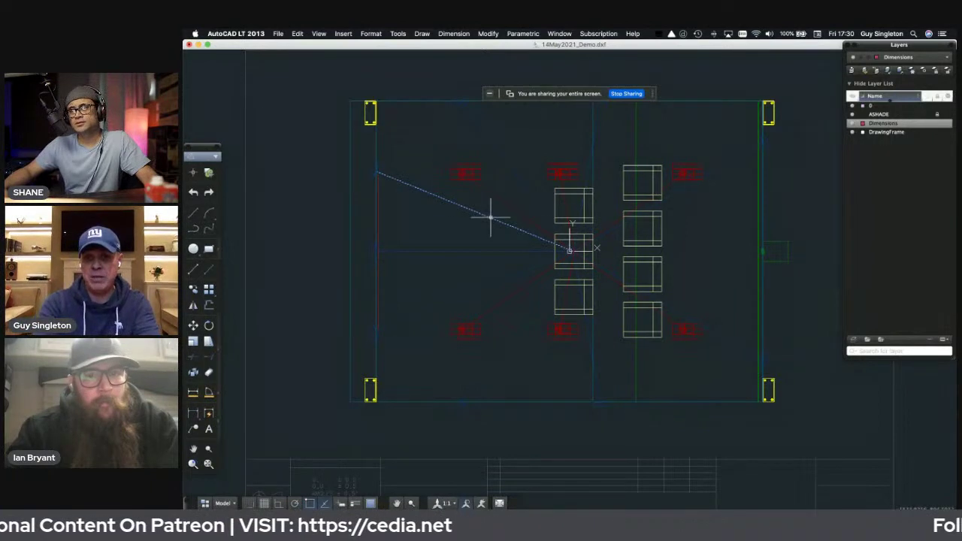
scroll(491, 218, down, 2)
scroll(491, 217, up, 1)
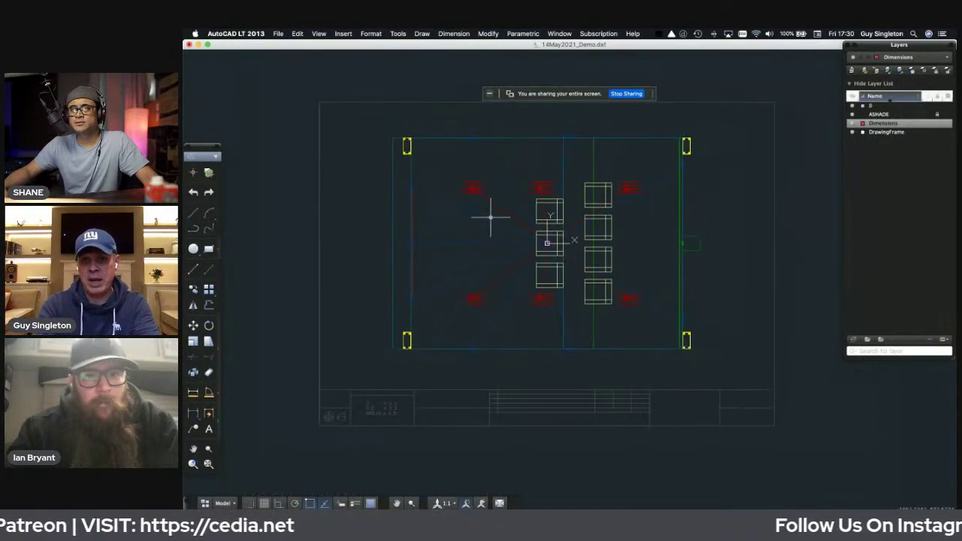
Step: Show the cinema room in an end view across its width
click(319, 33)
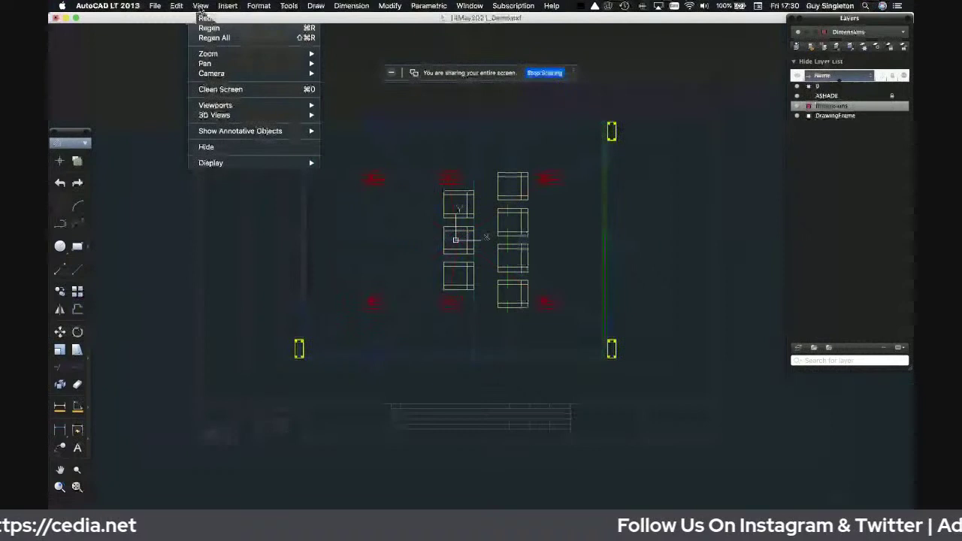
mouse_move(263, 115)
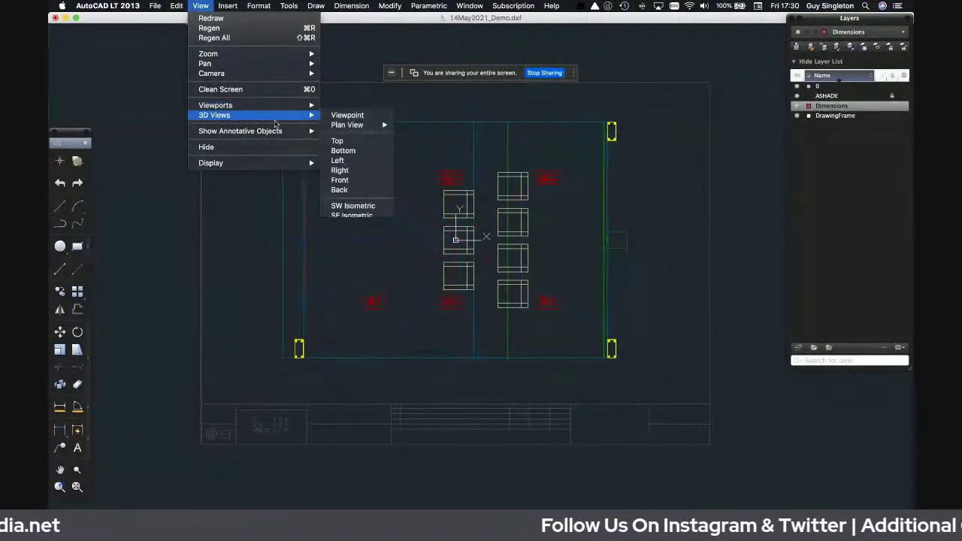
click(353, 176)
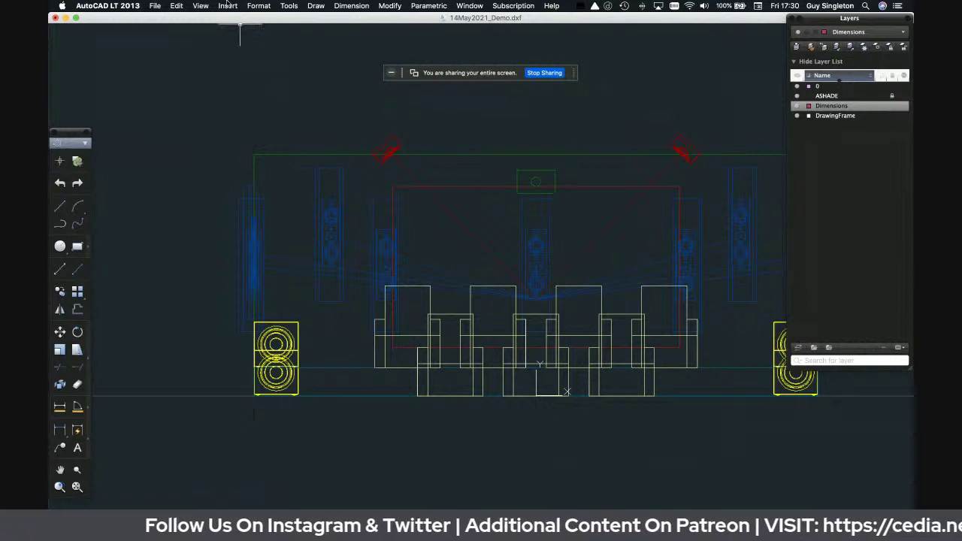
Step: Show the cinema room in Front view and inspect the side wall speaker beside the seating up close
click(201, 5)
mouse_move(256, 115)
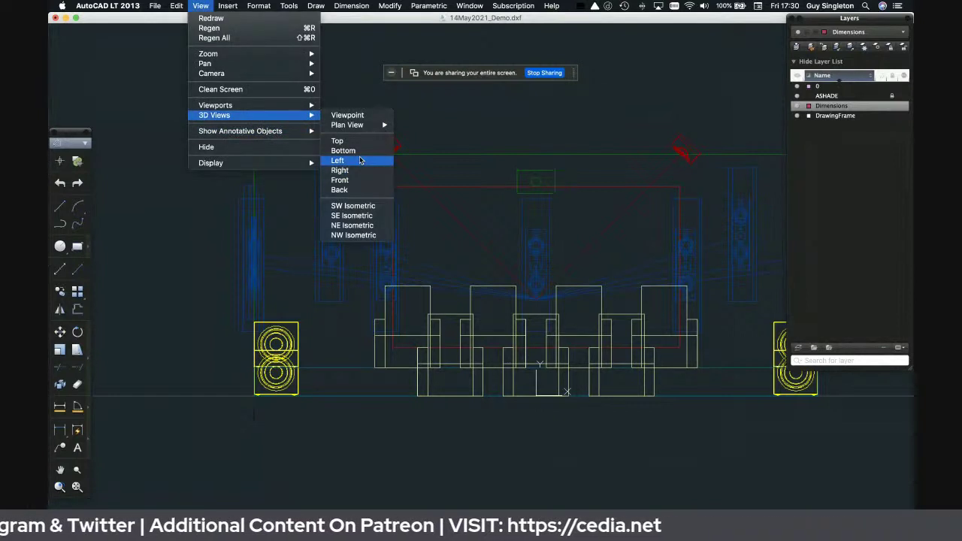
click(362, 179)
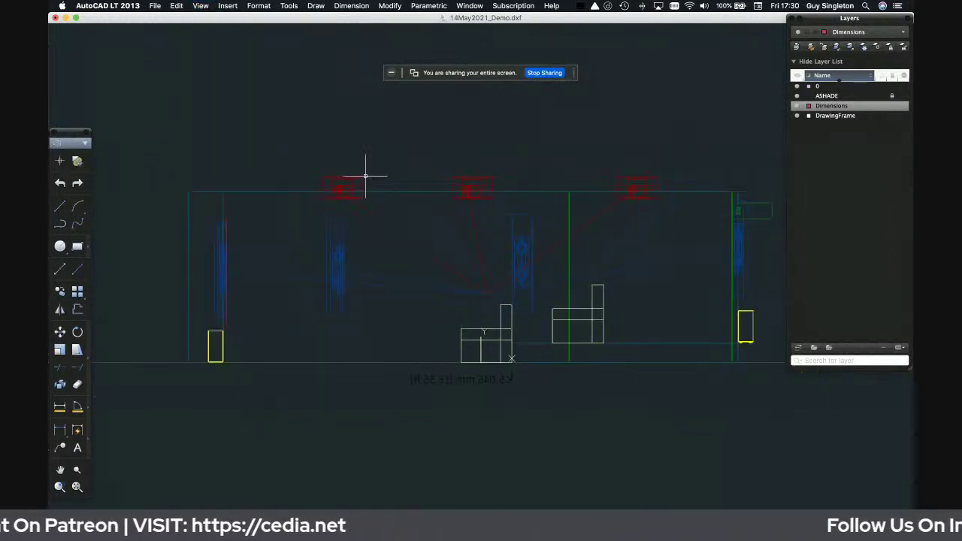
scroll(542, 259, up, 10)
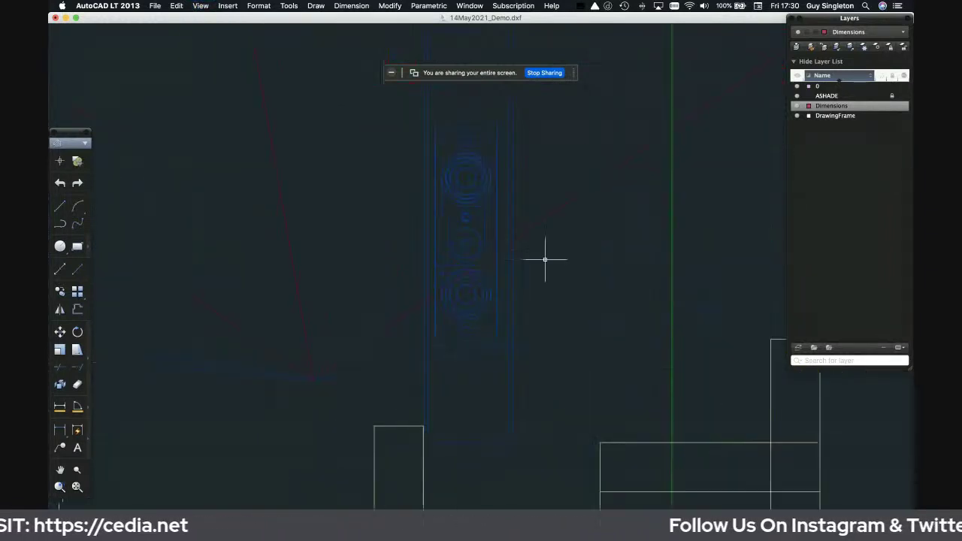
scroll(436, 199, down, 10)
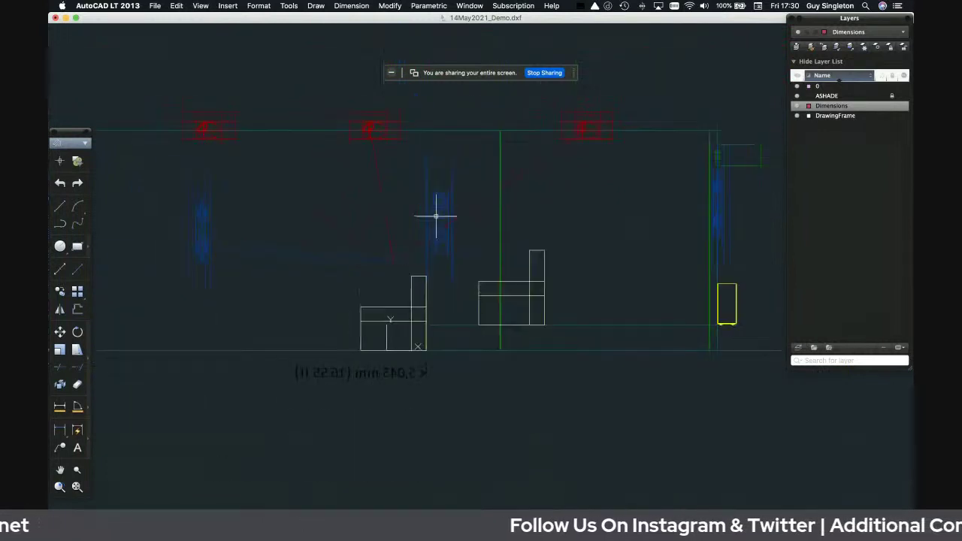
Step: Show the cinema room model in Top view
click(200, 5)
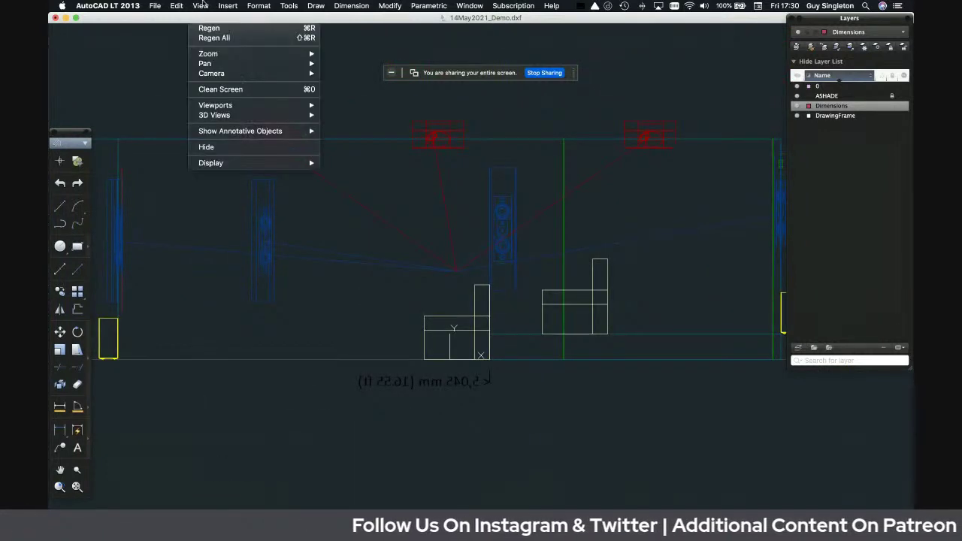
mouse_move(270, 115)
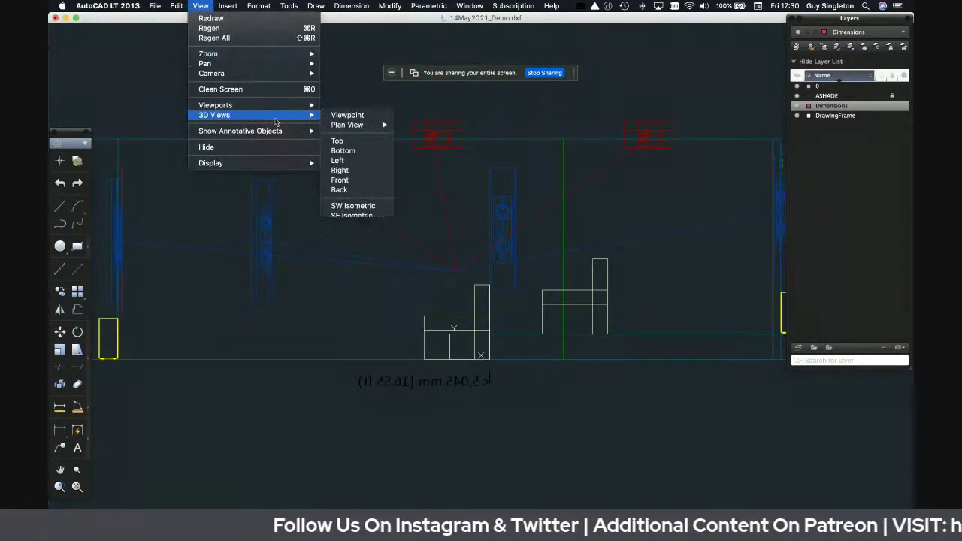
click(375, 143)
Step: Add an angular dimension between the centre speaker line and the upper front speaker line in plan, and open its text for editing
click(351, 5)
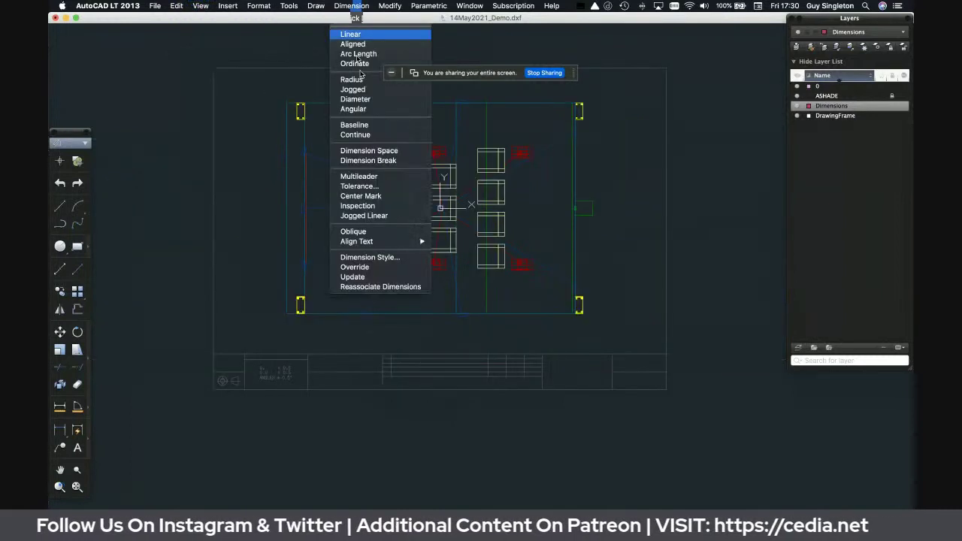
click(367, 109)
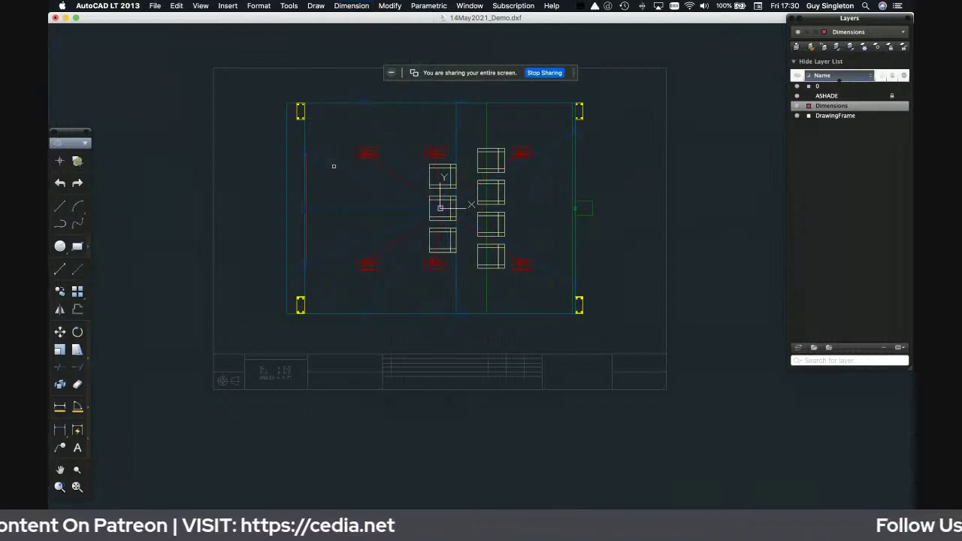
key(Return)
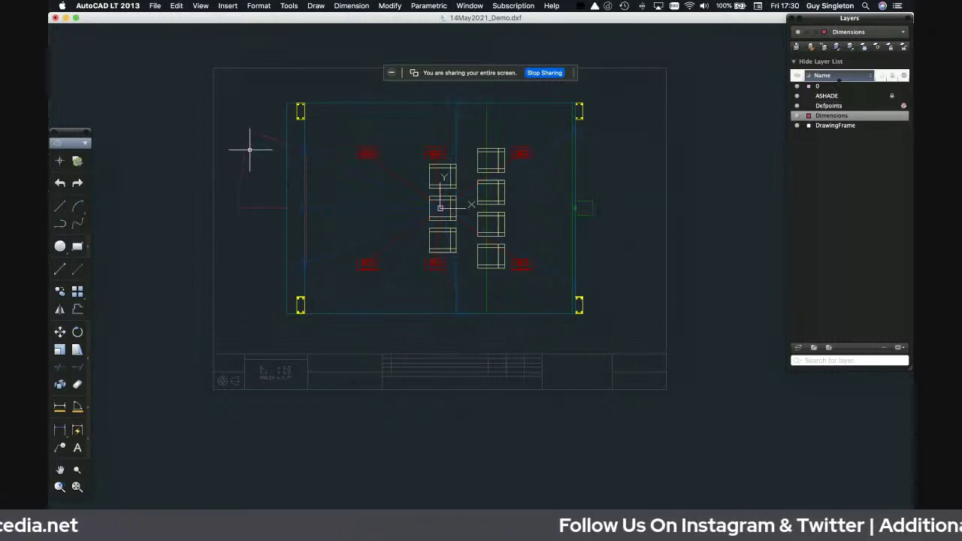
click(244, 159)
double_click(242, 170)
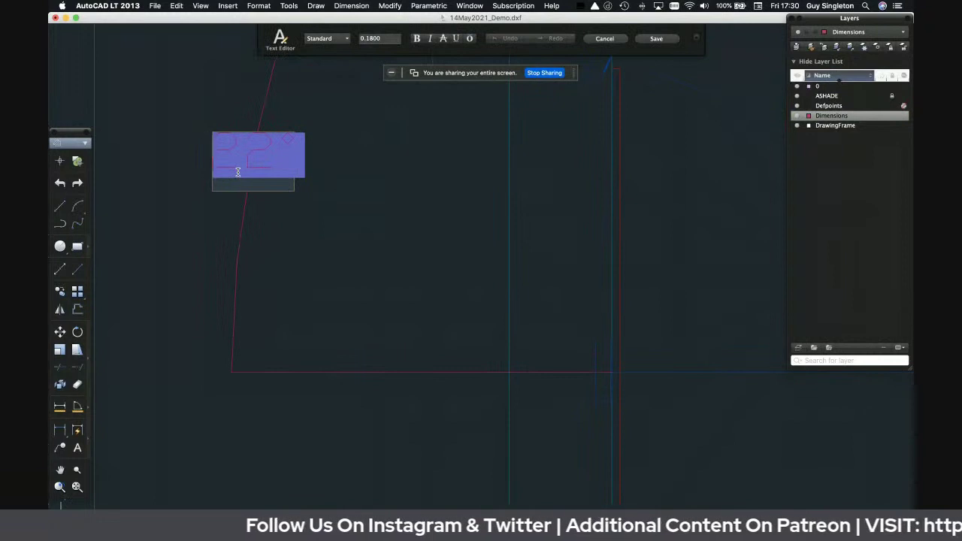
scroll(238, 172, down, 5)
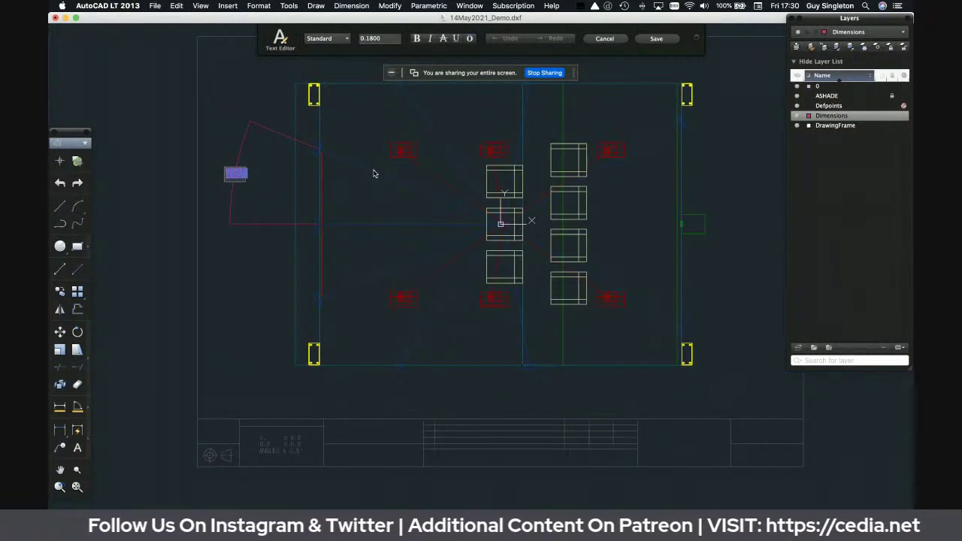
Step: Leave the dimension text unedited and remove the angular dimension beside the screen wall
click(247, 146)
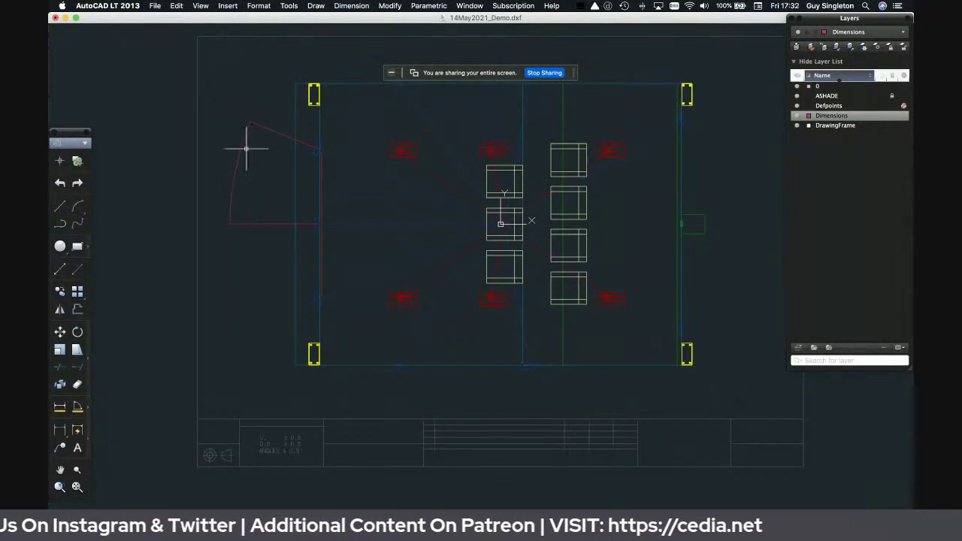
click(247, 146)
key(Escape)
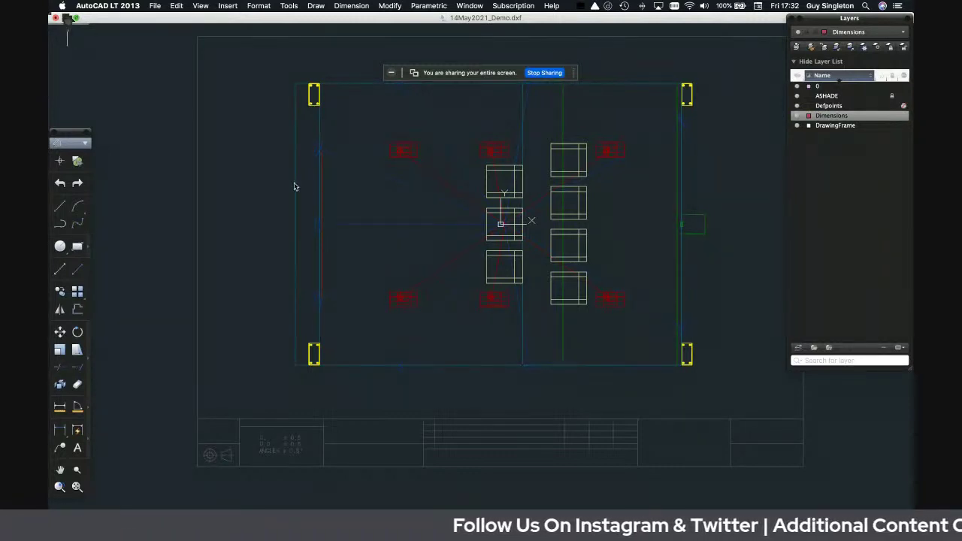
Step: Minimise the AutoCAD and calendar windows, return to The CEDIA Designer account page in Firefox and export the Demo job to a PDF
click(66, 18)
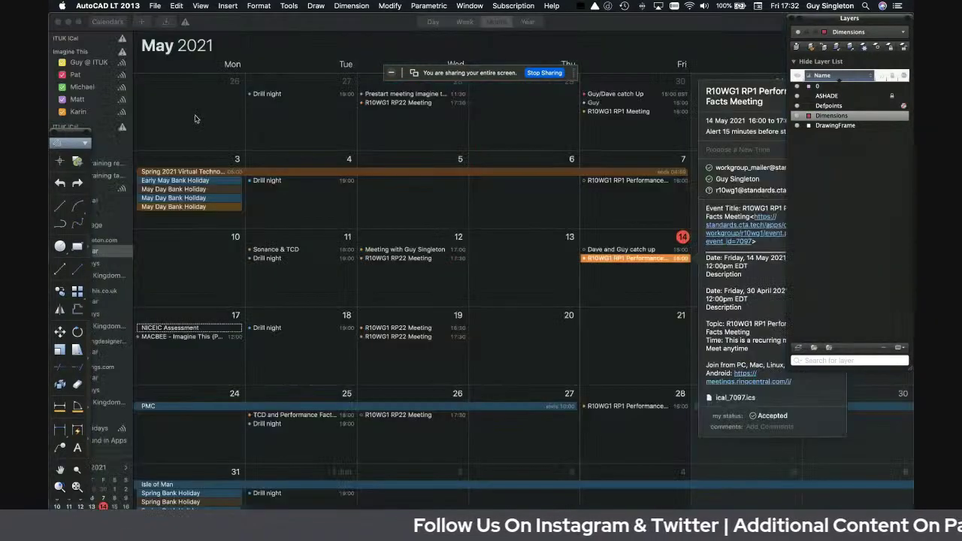
click(68, 22)
click(288, 342)
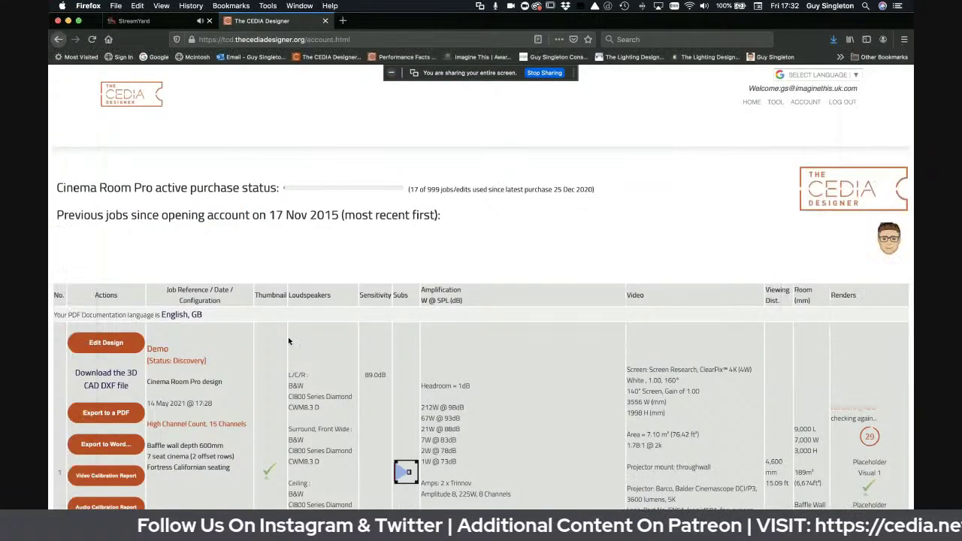
scroll(288, 342, down, 2)
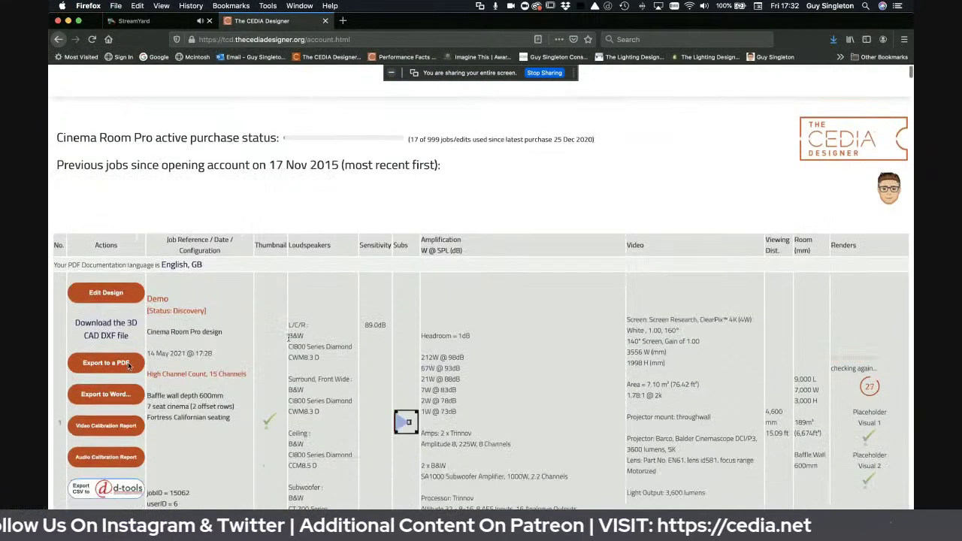
click(128, 364)
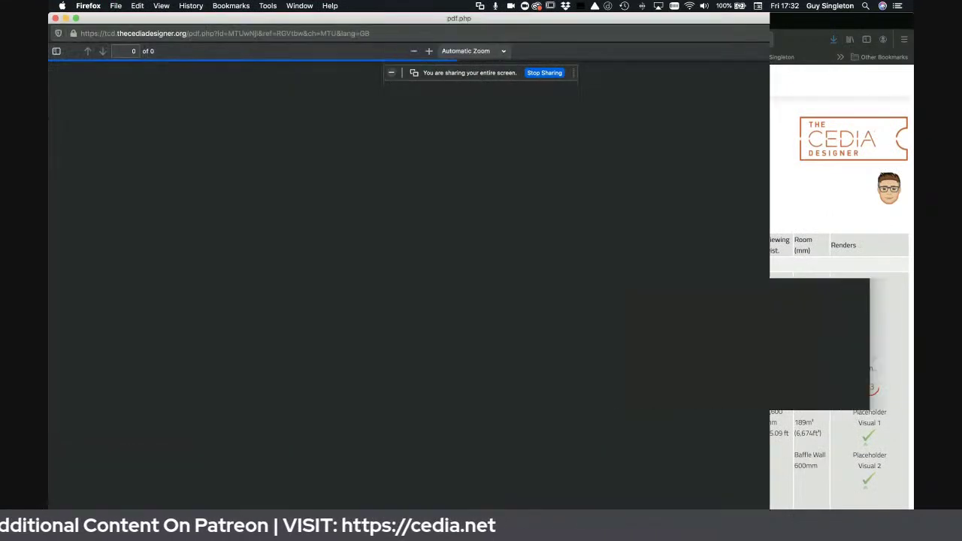
Step: Read the design introduction and the room design considerations in the exported PDF
scroll(646, 395, down, 5)
scroll(648, 398, down, 6)
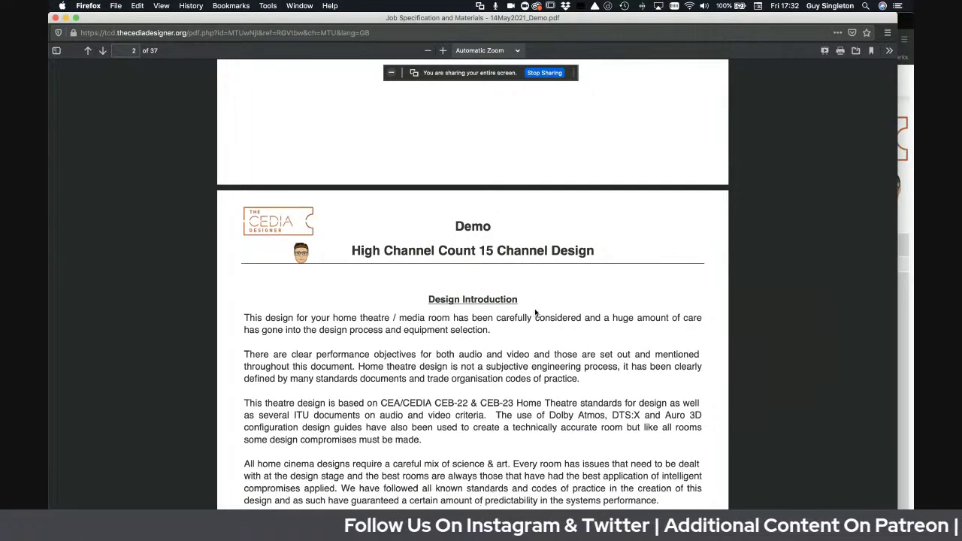
scroll(534, 310, down, 12)
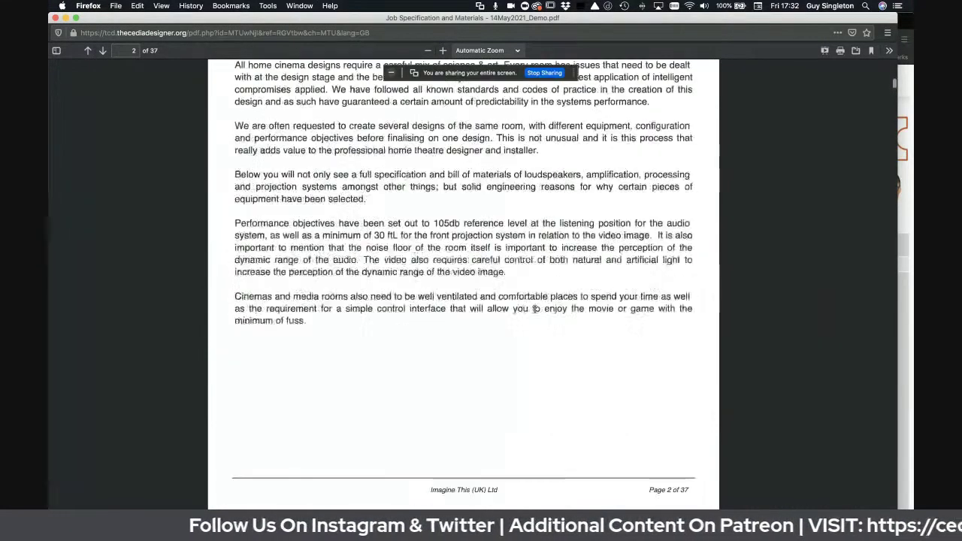
scroll(535, 313, down, 10)
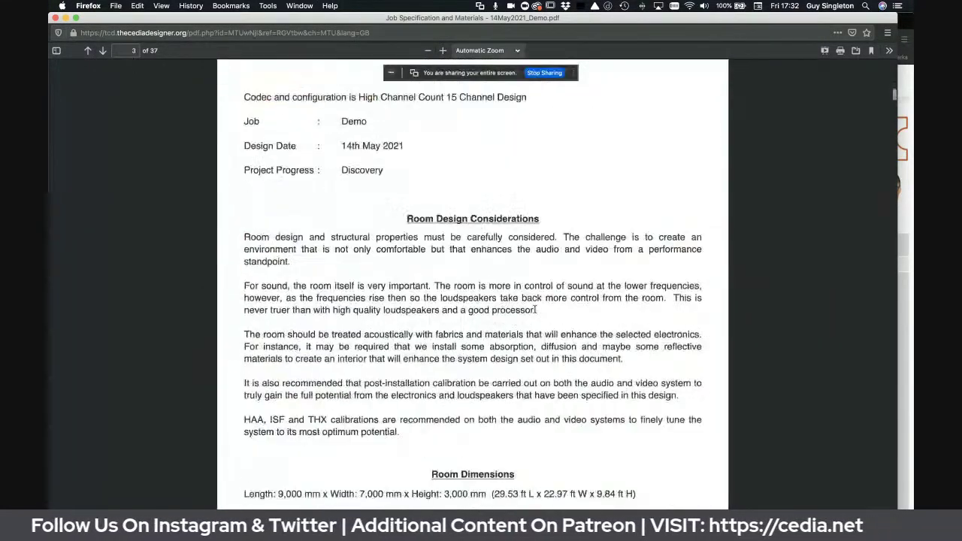
Step: Examine the room plan, the screen wall and side elevations and the perspective view in the PDF
scroll(535, 313, down, 10)
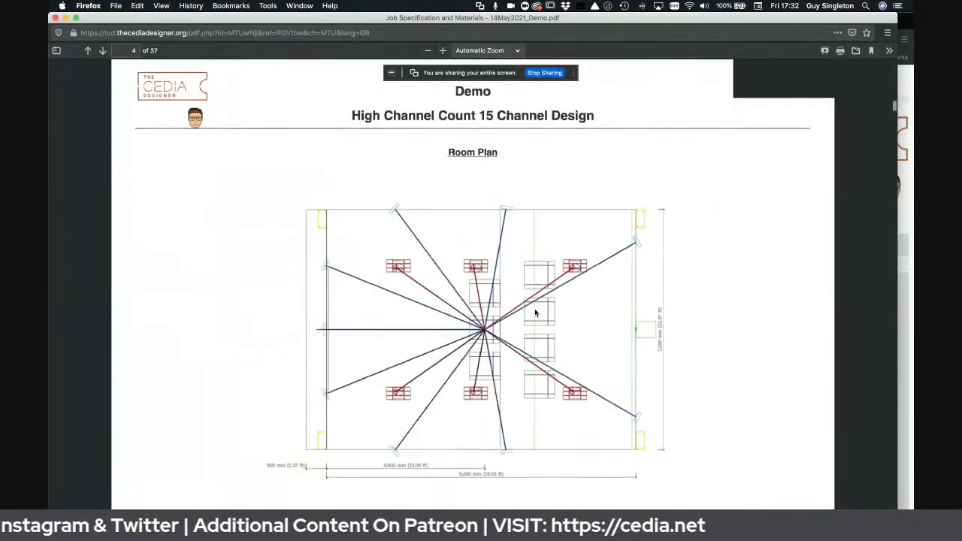
scroll(535, 313, down, 1)
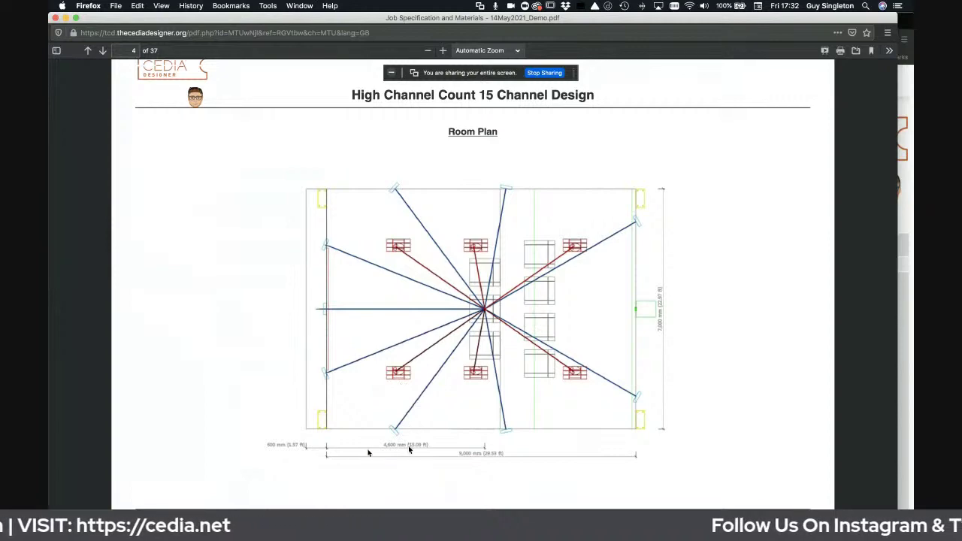
scroll(438, 451, down, 12)
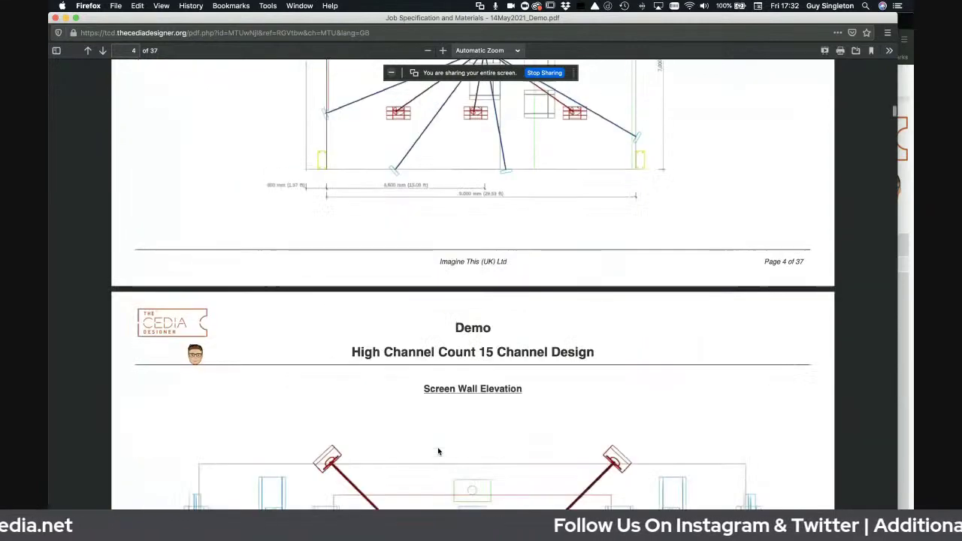
scroll(438, 451, down, 10)
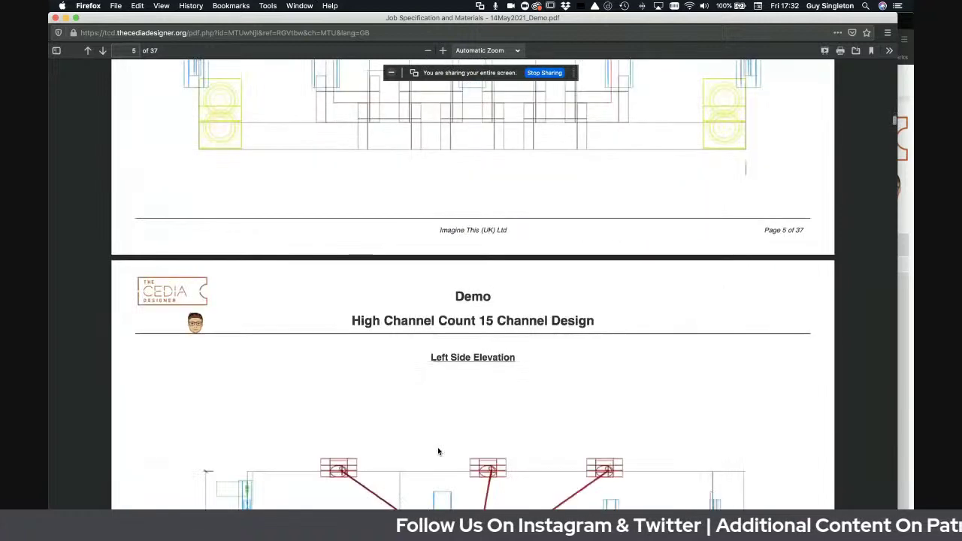
scroll(438, 451, down, 1)
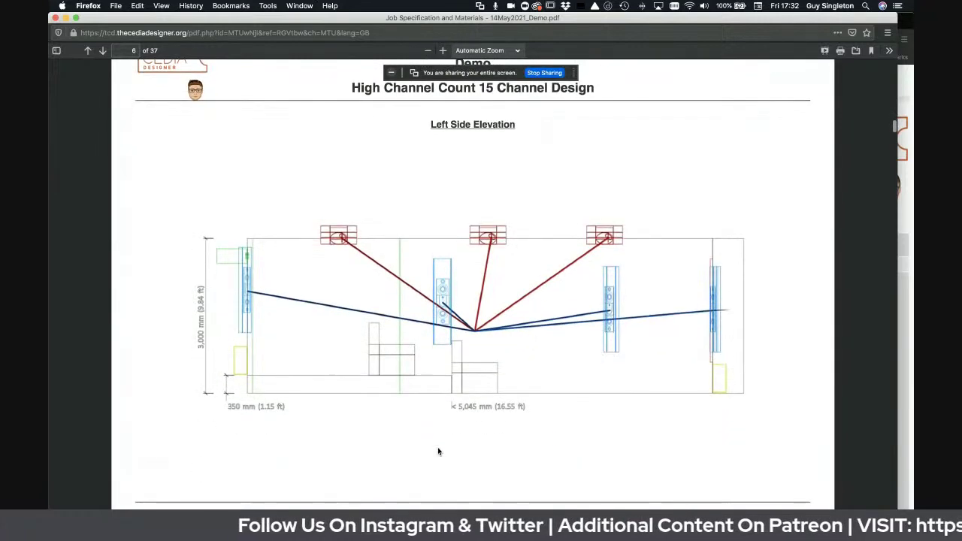
scroll(439, 451, down, 1)
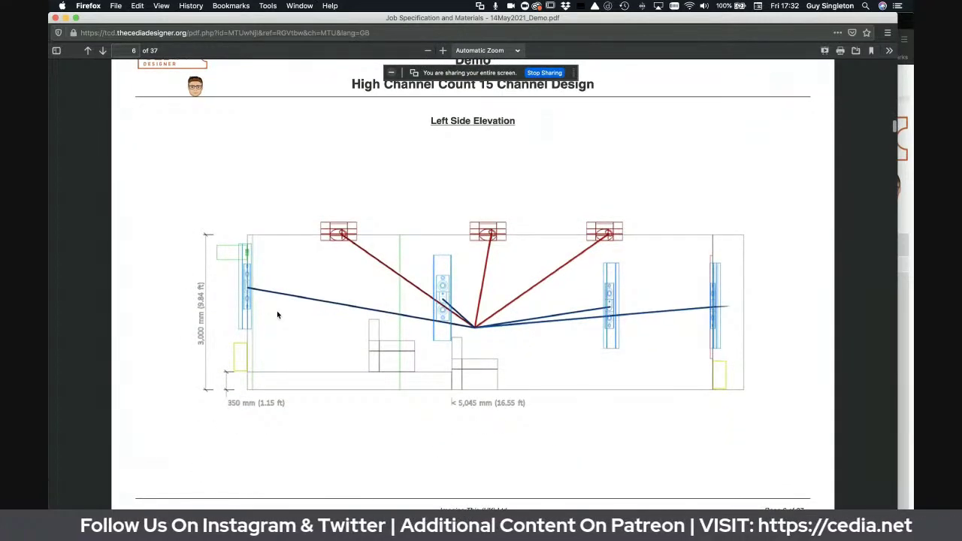
scroll(277, 314, down, 10)
scroll(277, 314, down, 10)
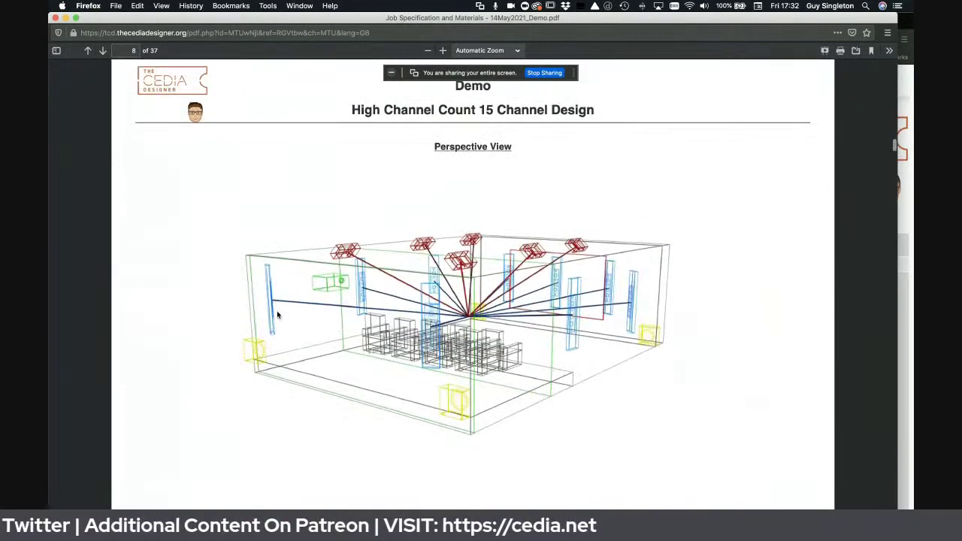
Step: Review the audio design approach, the speaker placement table and the sound pressure level variation table in the PDF
scroll(277, 314, down, 10)
scroll(277, 314, down, 5)
scroll(276, 314, down, 10)
scroll(277, 311, down, 2)
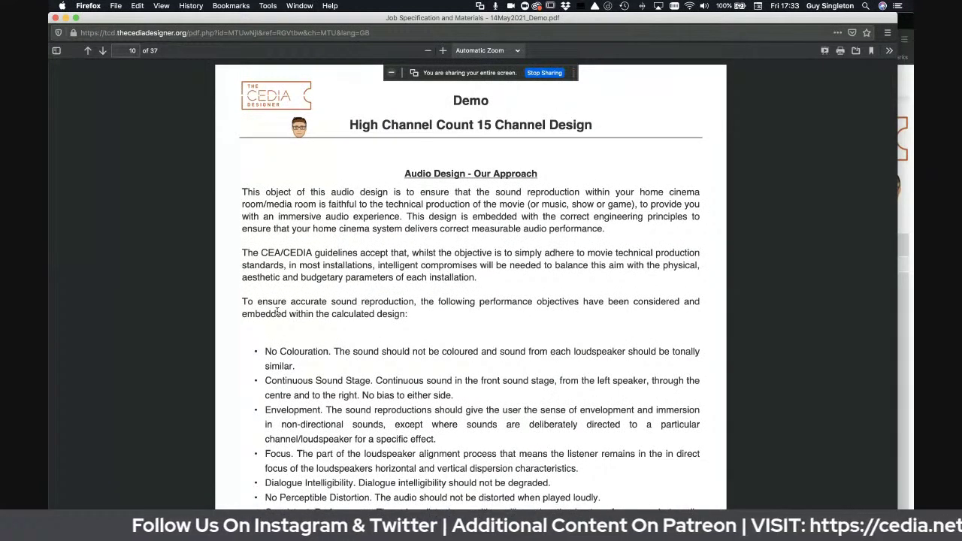
scroll(276, 310, down, 15)
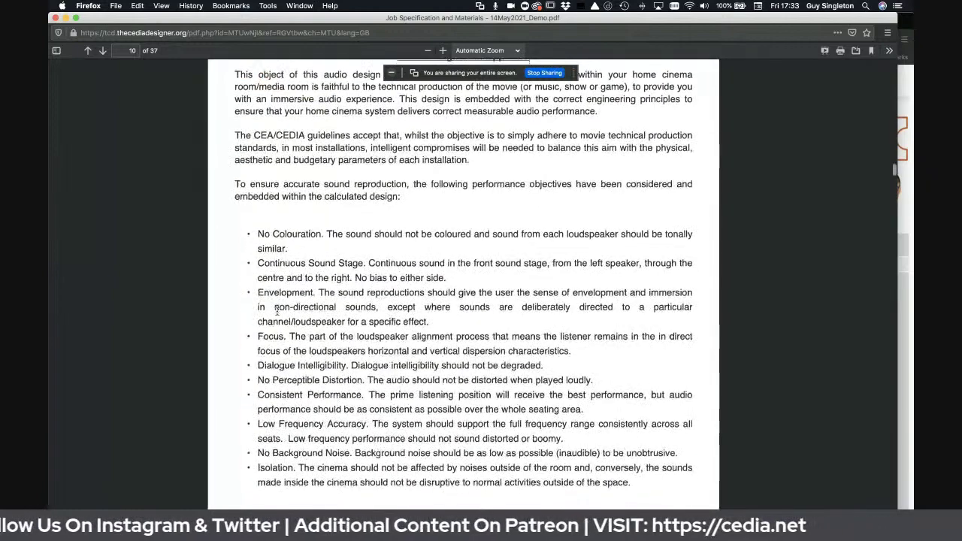
scroll(276, 311, down, 15)
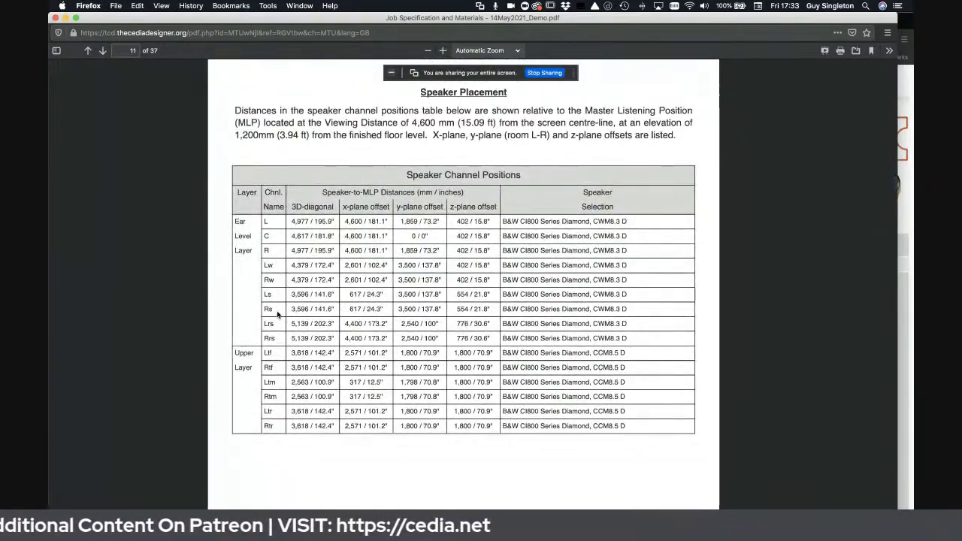
scroll(277, 314, down, 12)
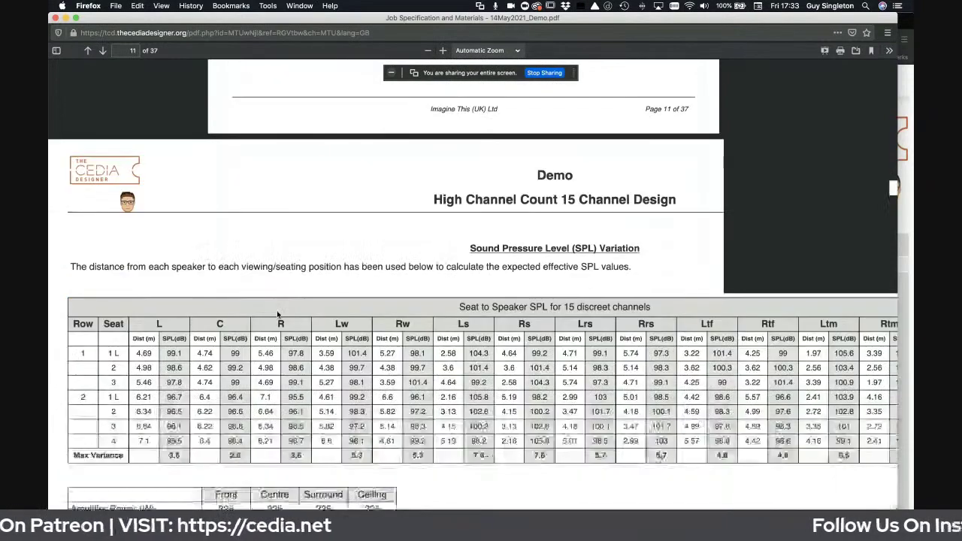
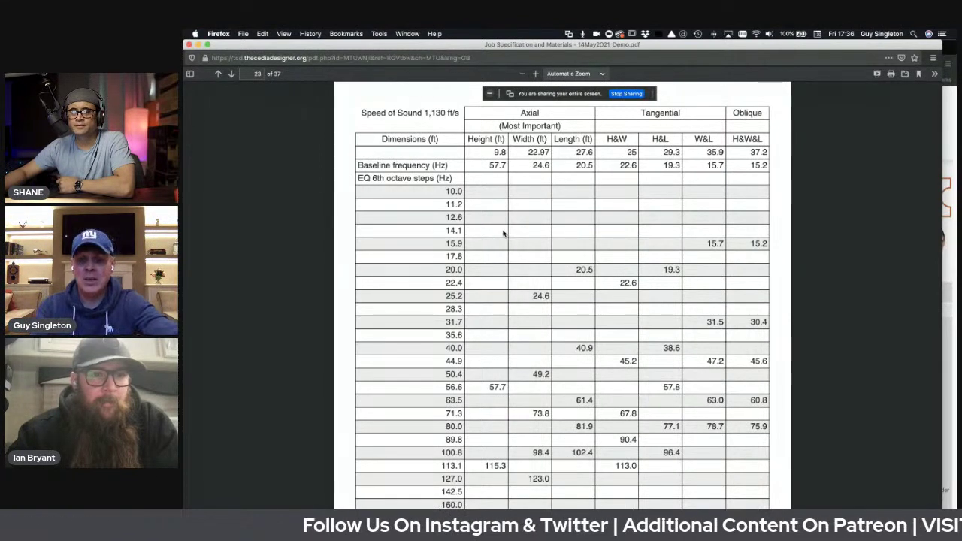
Step: Review the room modes table, the video design approach and considerations, and the screen requirements in the PDF
scroll(473, 236, up, 1)
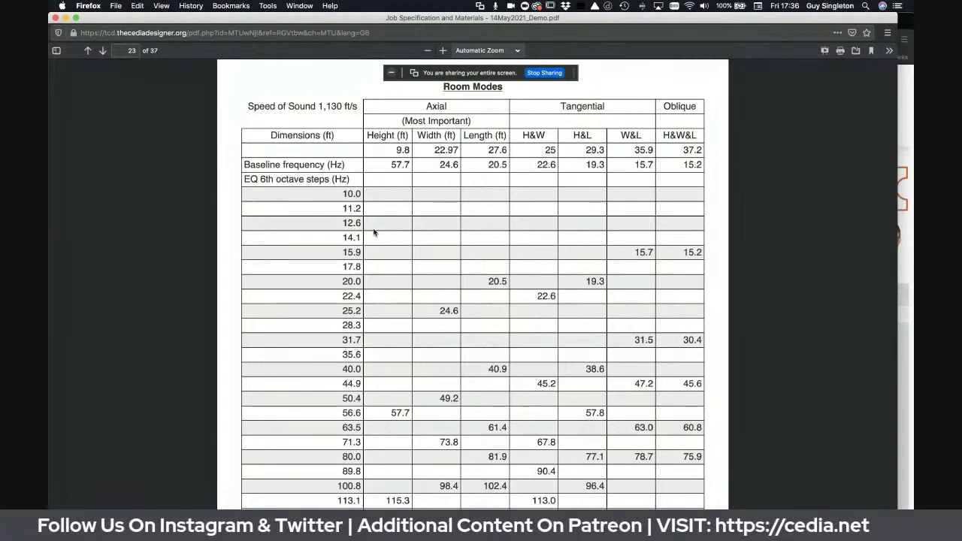
scroll(374, 233, down, 10)
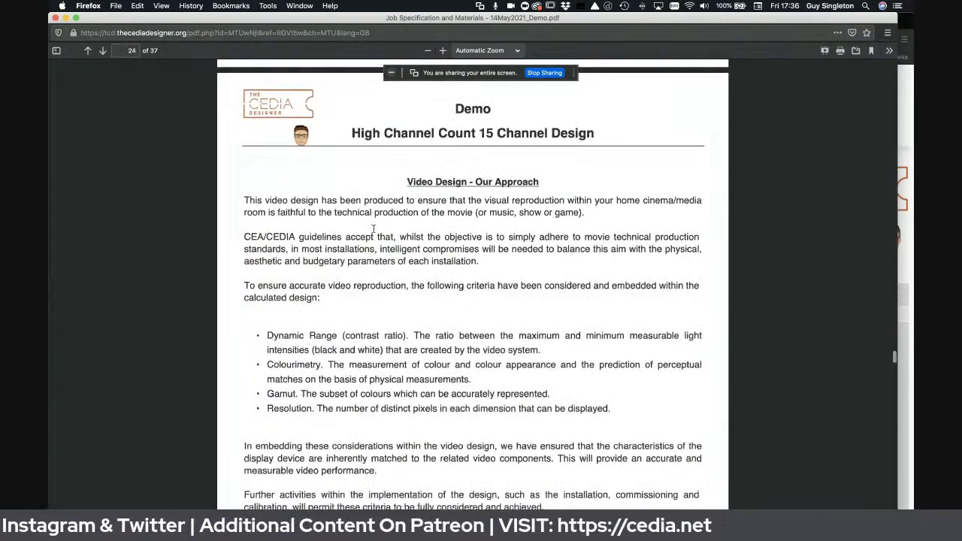
scroll(374, 230, down, 2)
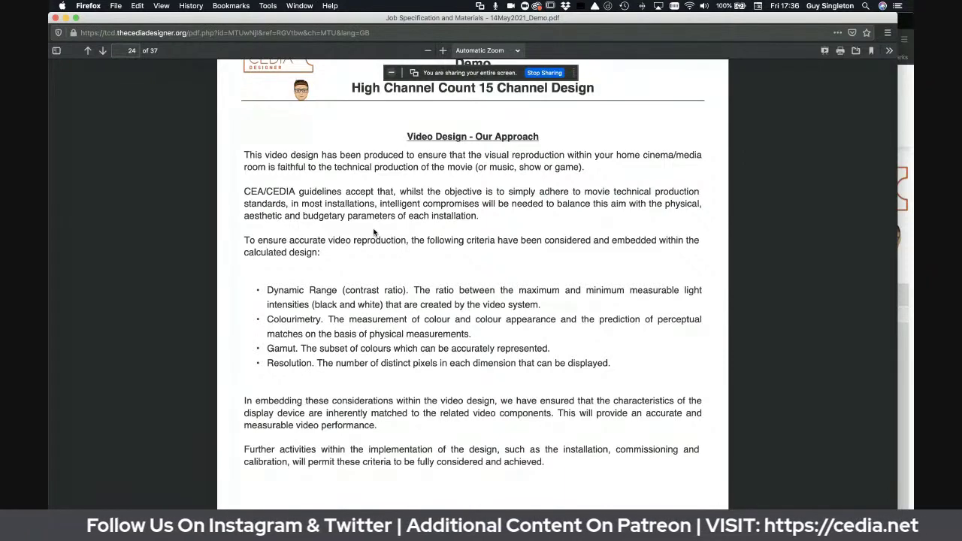
scroll(374, 232, down, 2)
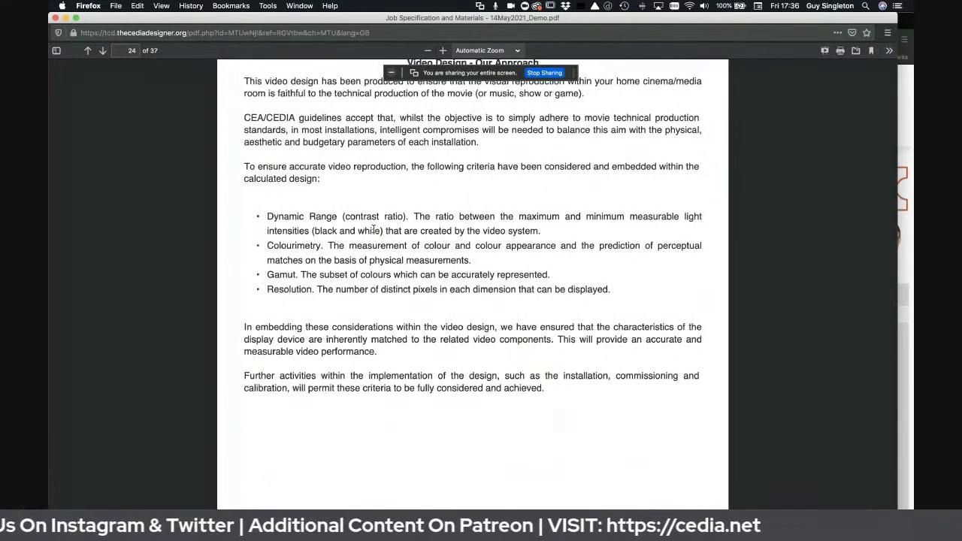
scroll(374, 231, down, 15)
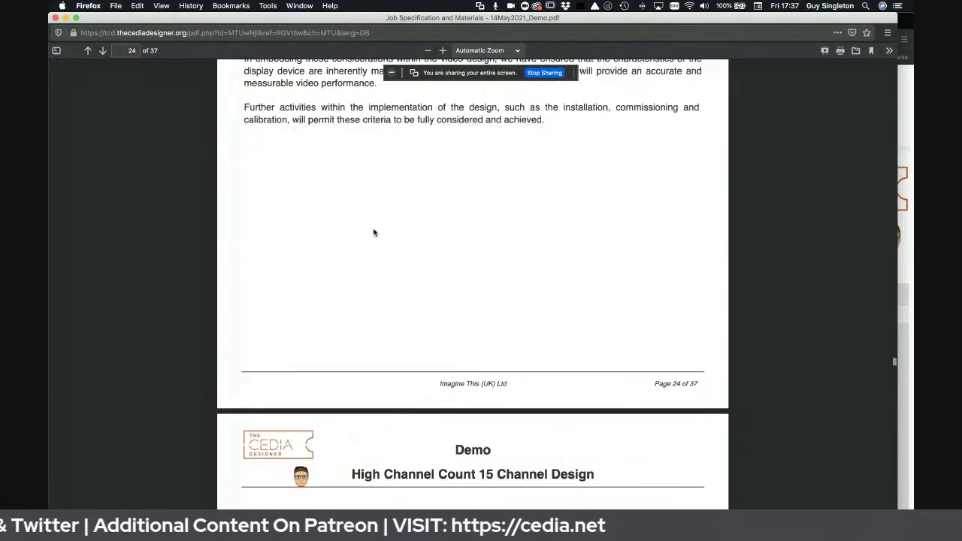
scroll(374, 229, down, 1)
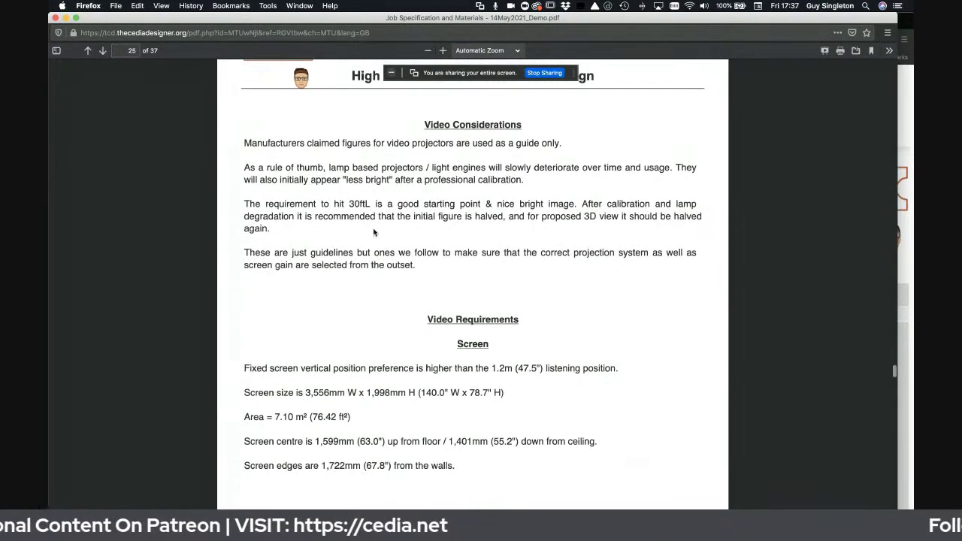
scroll(374, 231, down, 4)
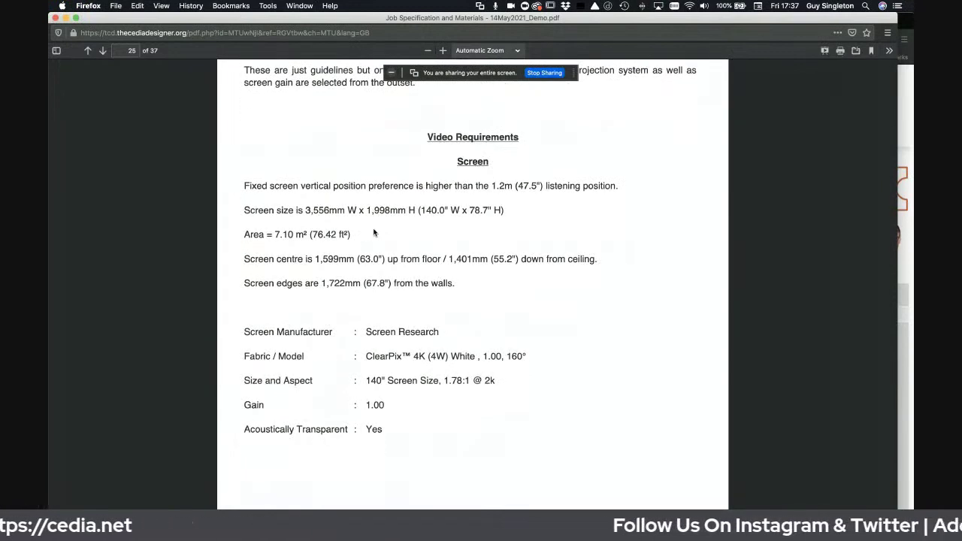
Step: Review the screen requirements, the ClearPix 4K White fabric description and sample, and its acoustic transparency graph in the PDF
scroll(373, 233, down, 1)
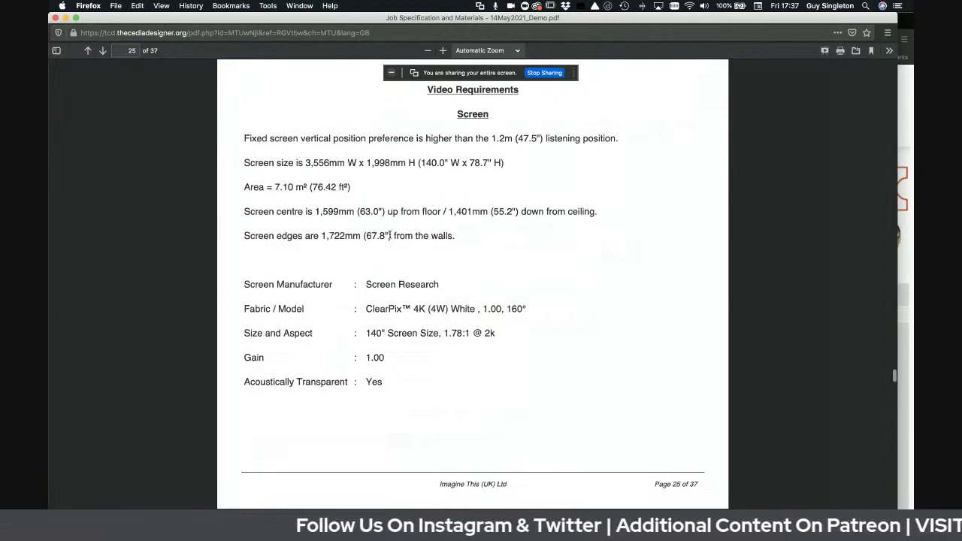
scroll(399, 216, down, 8)
scroll(400, 216, down, 10)
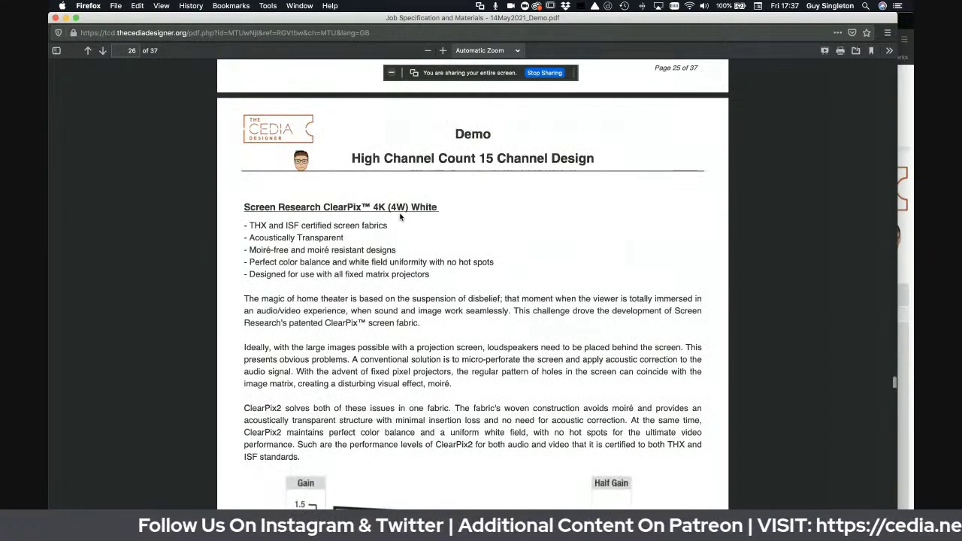
scroll(400, 216, down, 13)
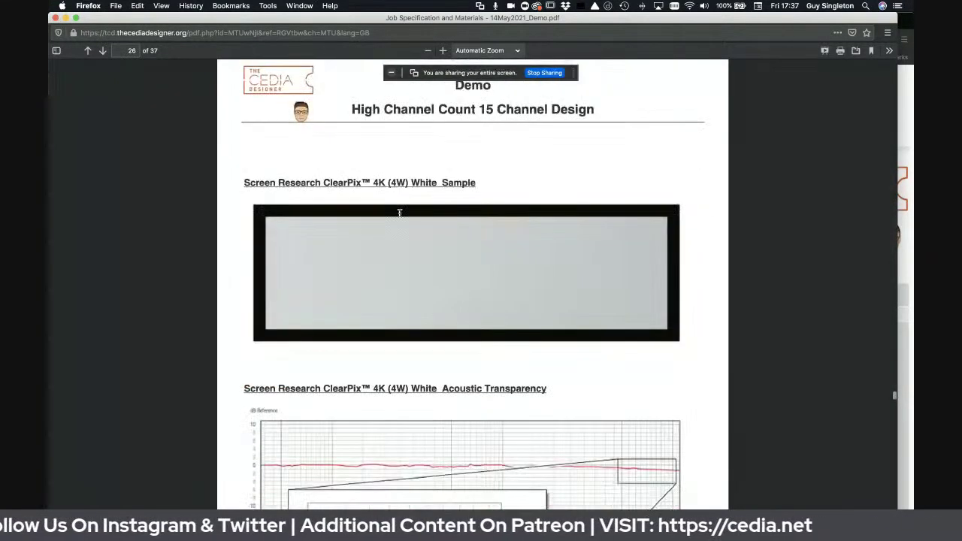
scroll(399, 217, down, 1)
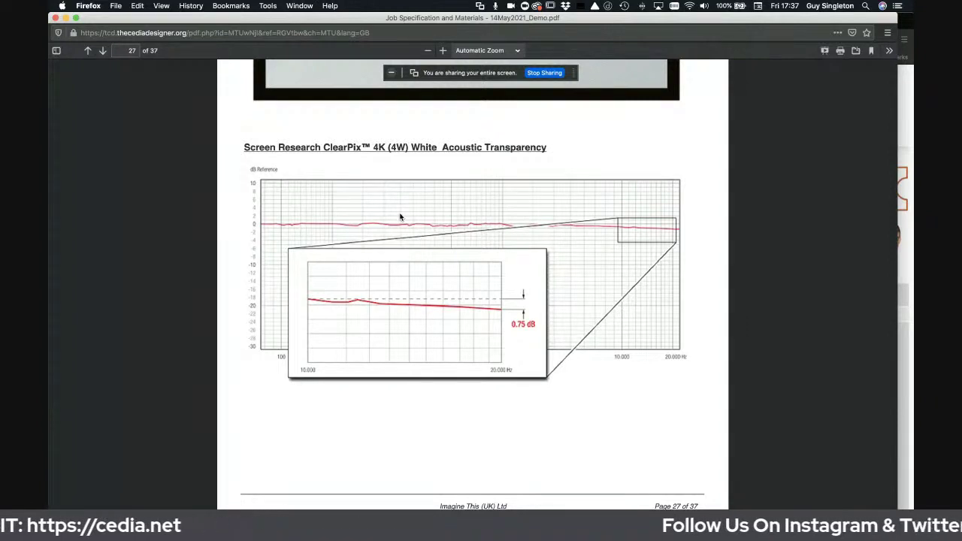
scroll(400, 216, down, 13)
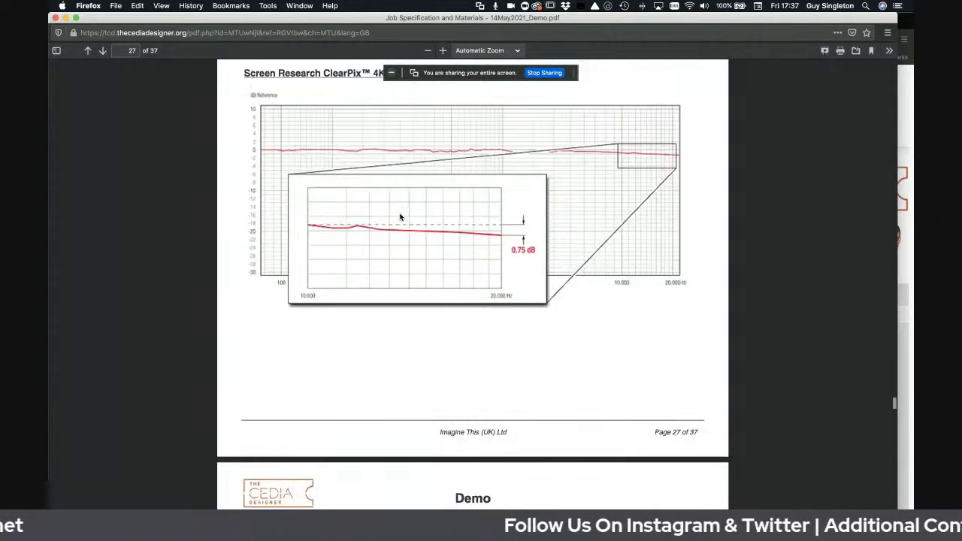
Step: Review the projector requirements in the PDF, highlighting the calculated luminance and checking the model, lens and throw ratio details
scroll(399, 216, down, 2)
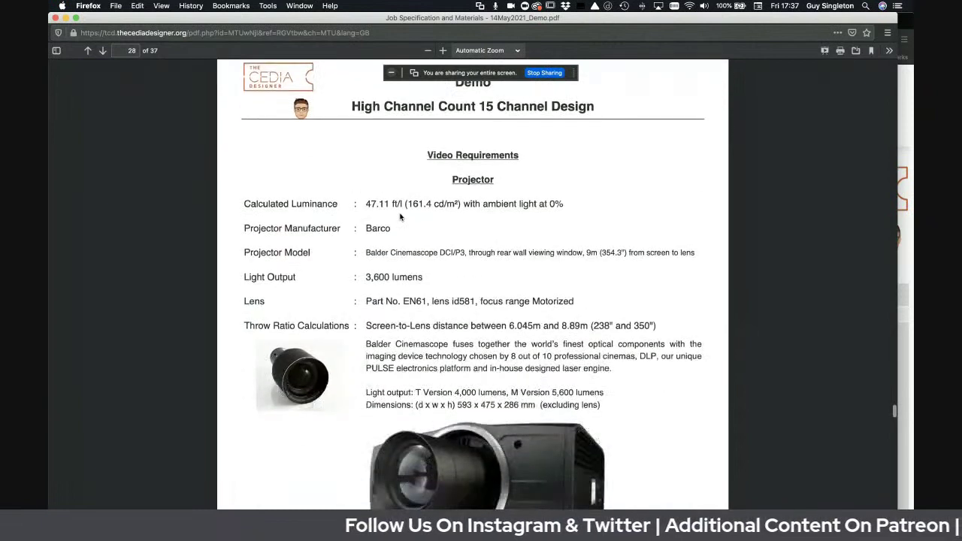
triple_click(369, 175)
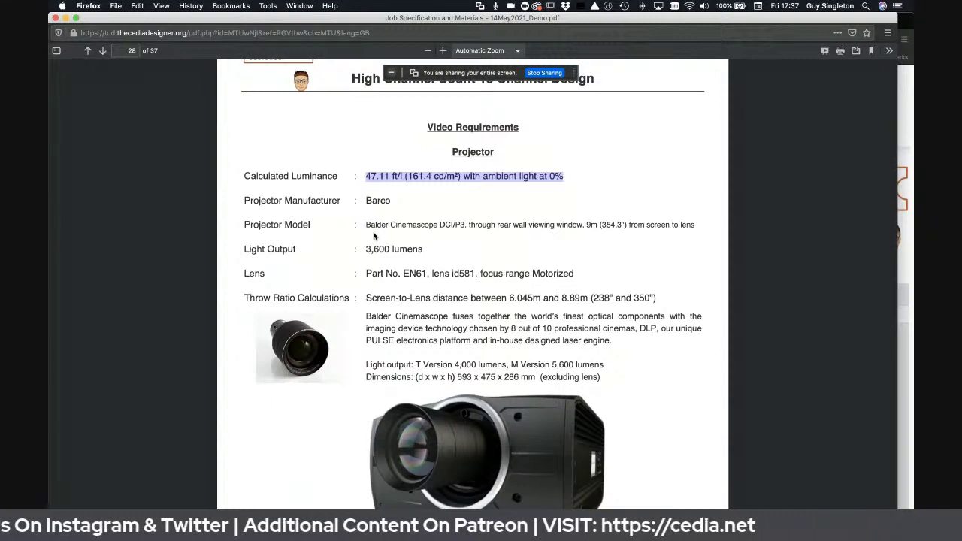
scroll(374, 234, down, 2)
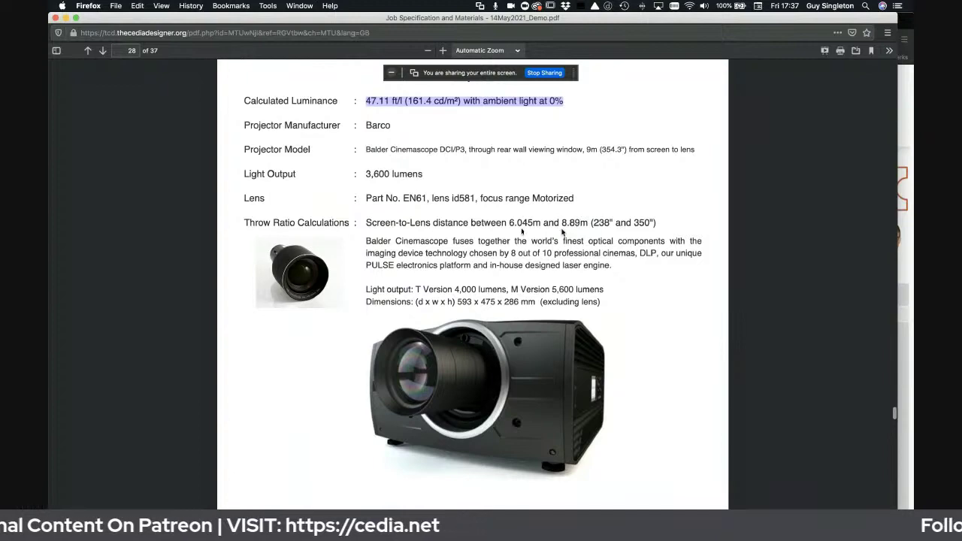
scroll(561, 233, down, 10)
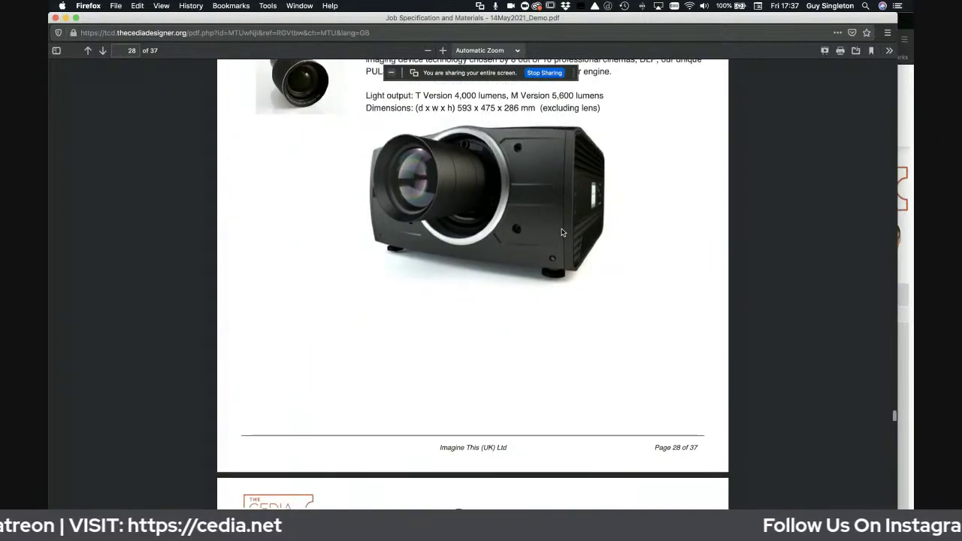
Step: Read the reverberation and acoustic treatment section and examine its target curve and impulse response graphs in the PDF
scroll(561, 233, down, 5)
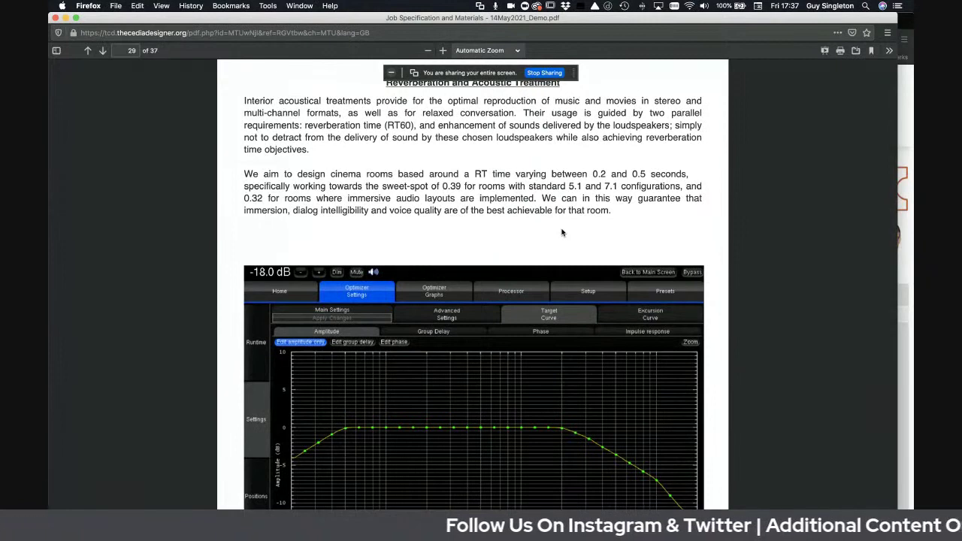
scroll(561, 233, down, 12)
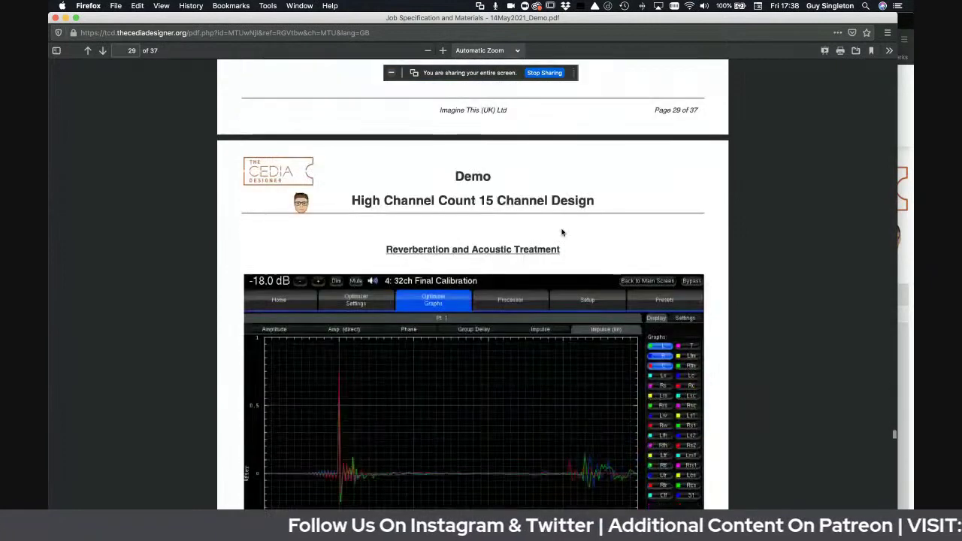
scroll(561, 233, down, 3)
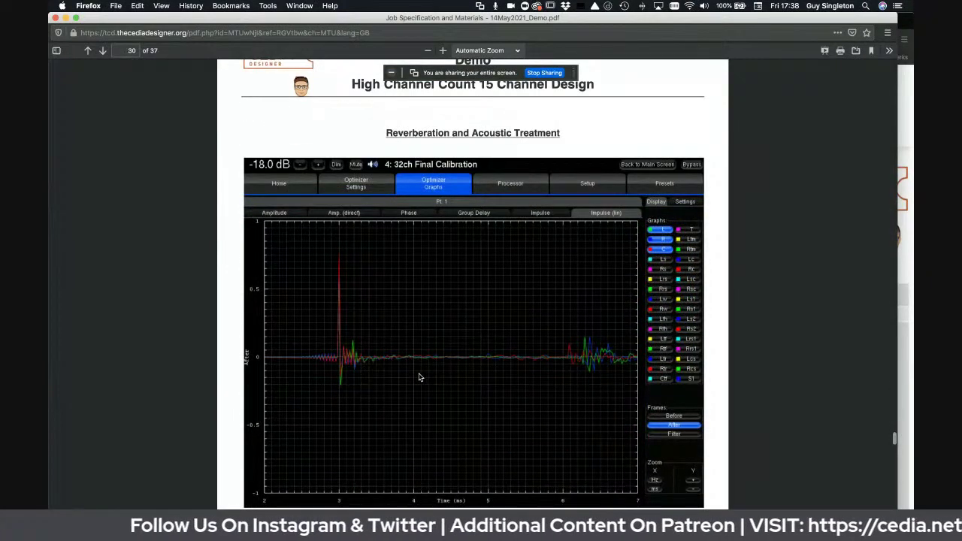
scroll(420, 377, down, 7)
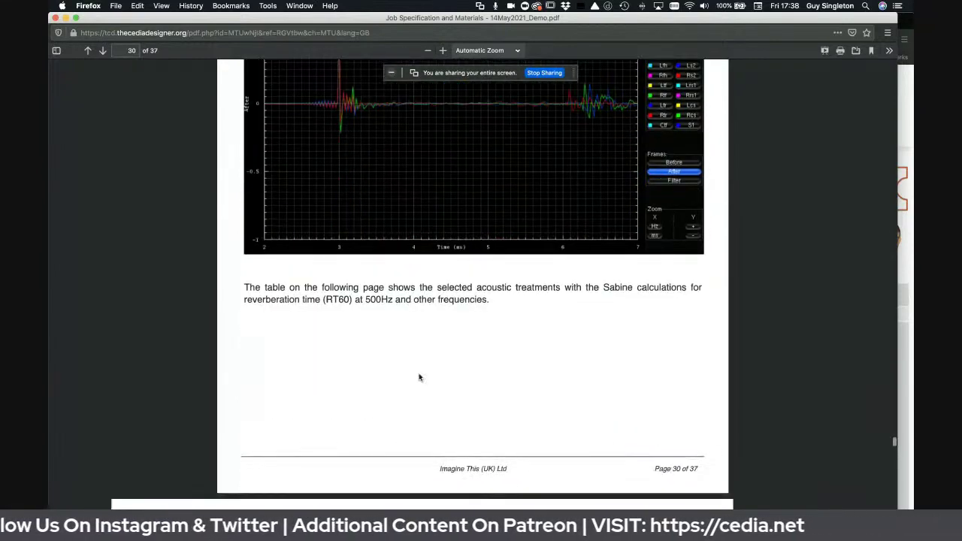
Step: Examine the RT60 Sabine table, highlighting the front wall's absorber material, the frequency columns from 125Hz to 4kHz and the room's RT60 calculation
scroll(419, 378, down, 11)
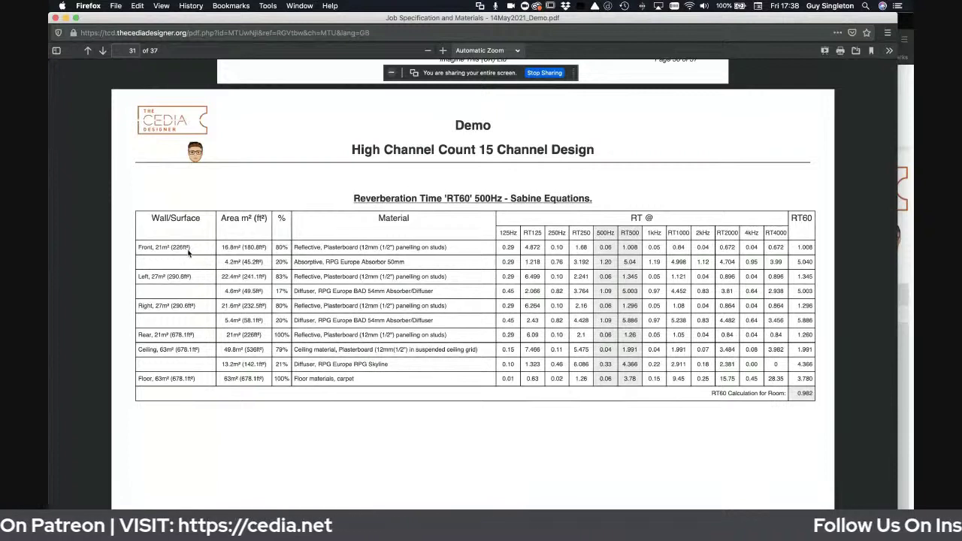
triple_click(323, 262)
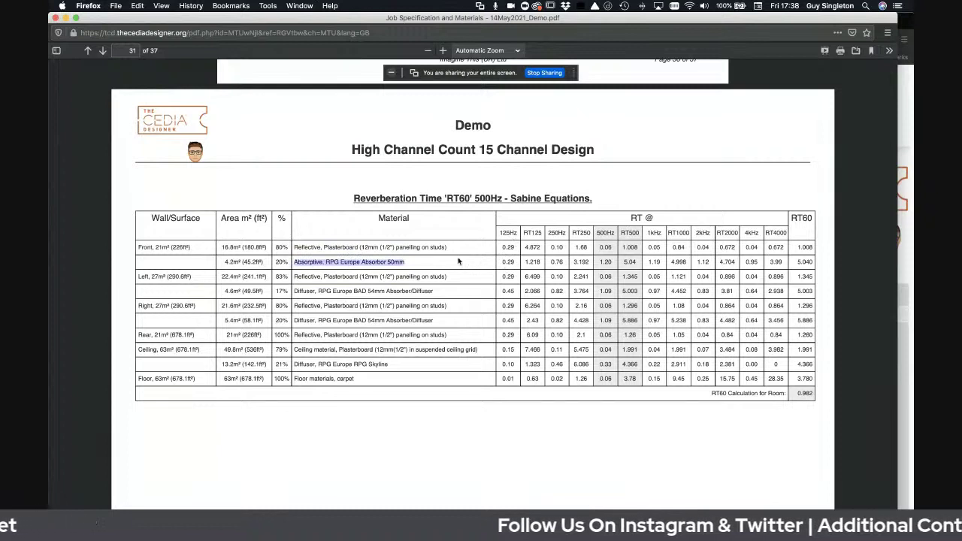
double_click(508, 233)
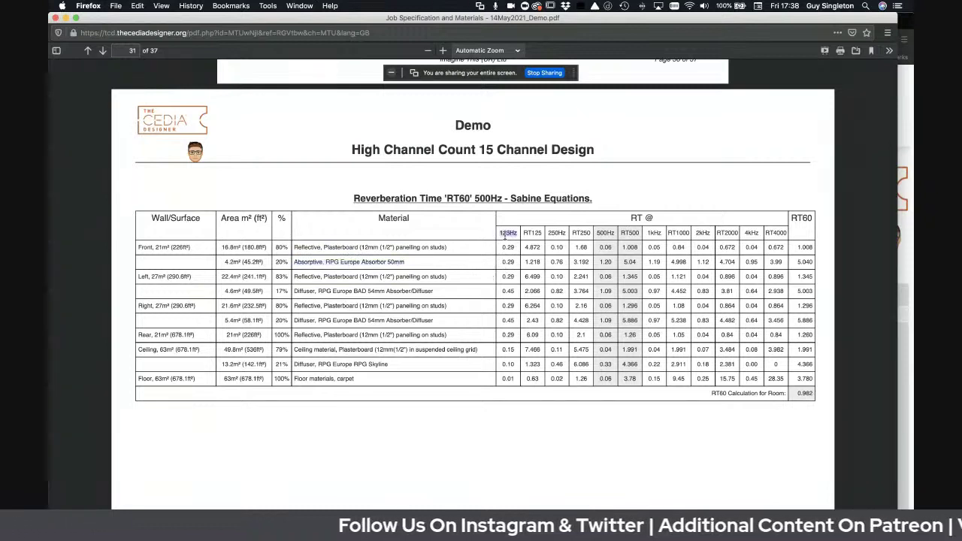
double_click(556, 232)
double_click(605, 233)
double_click(653, 233)
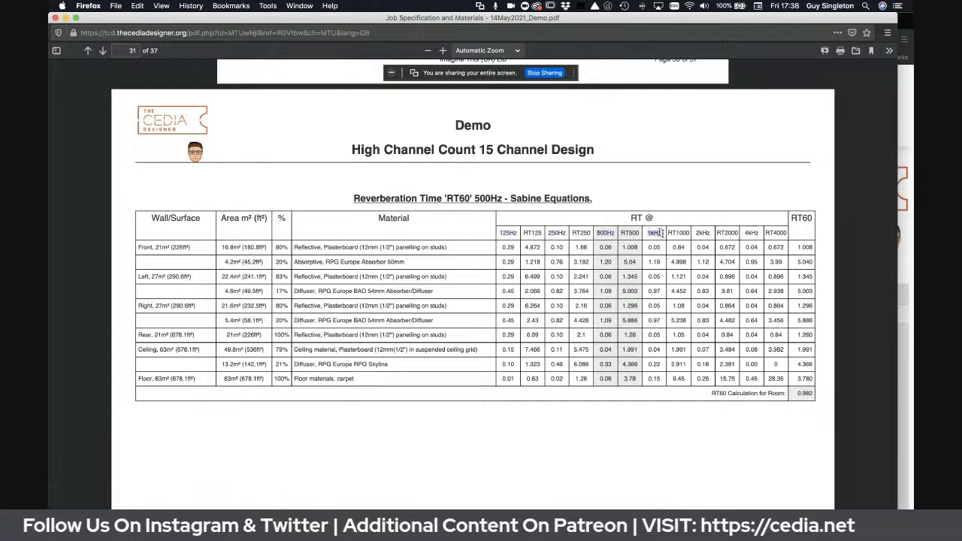
double_click(702, 233)
double_click(751, 233)
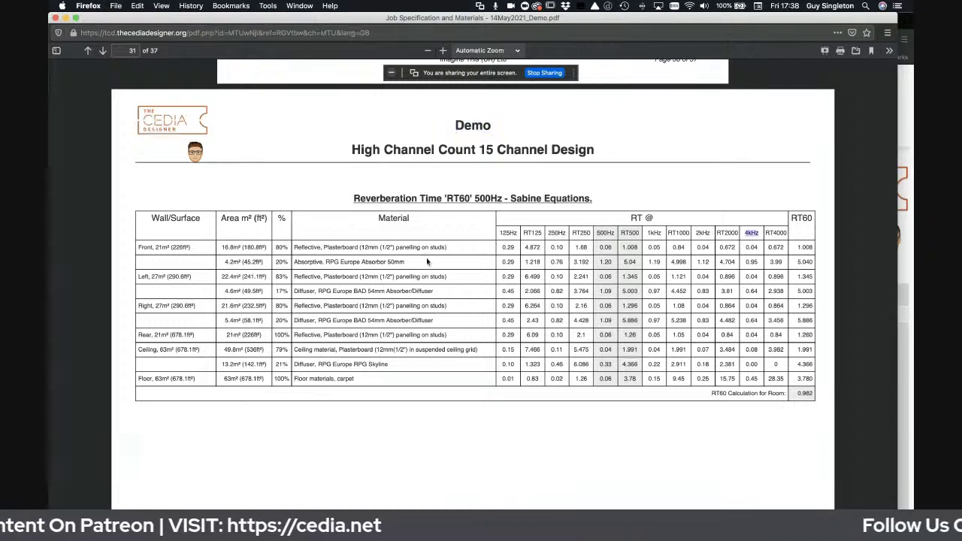
double_click(804, 393)
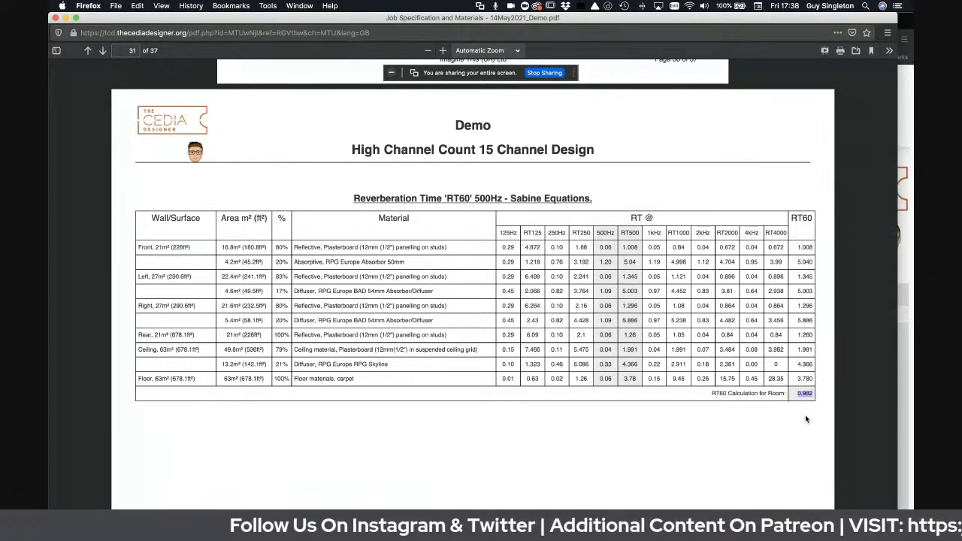
Step: Look through the absorber and diffuser product pages, the Fortress Californian seating requirements and the first render in the PDF
scroll(806, 419, down, 10)
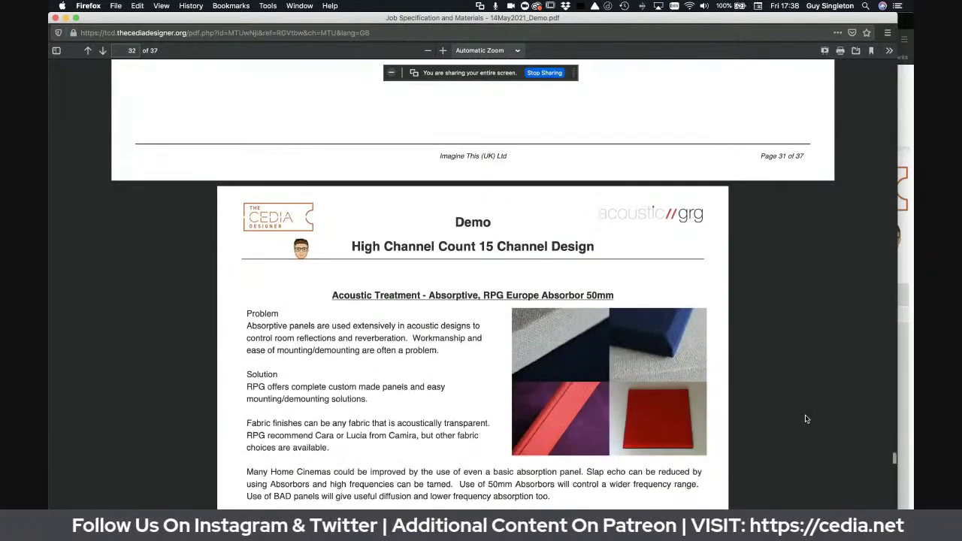
scroll(806, 418, down, 15)
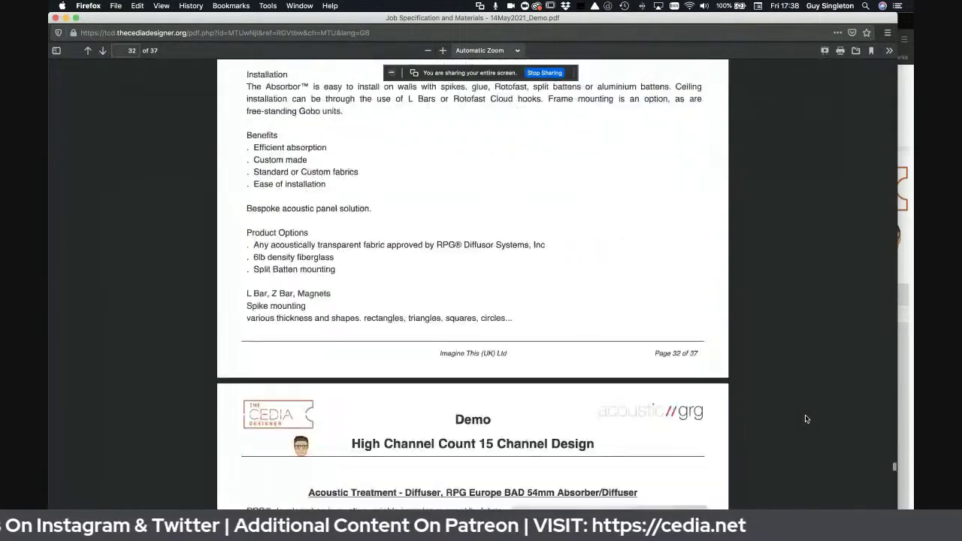
scroll(805, 419, down, 15)
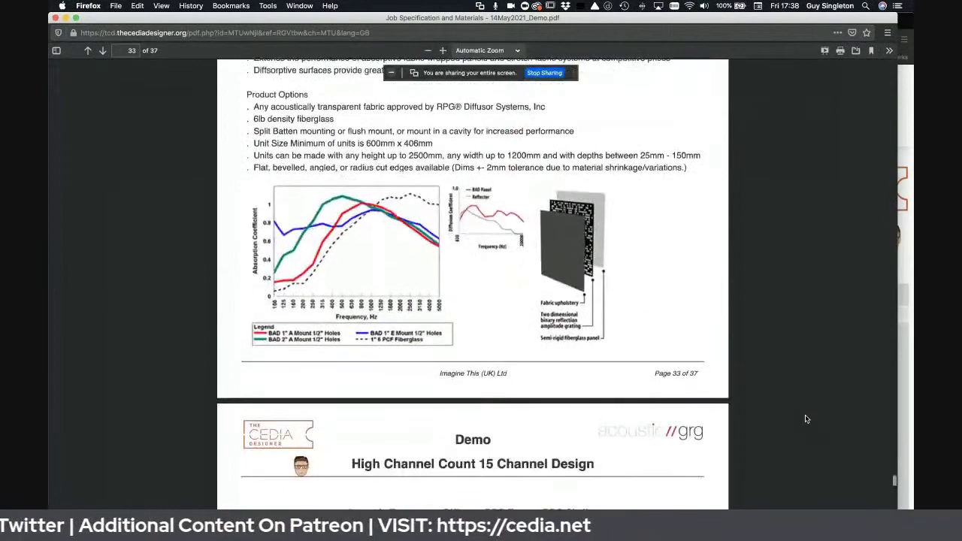
scroll(806, 419, down, 15)
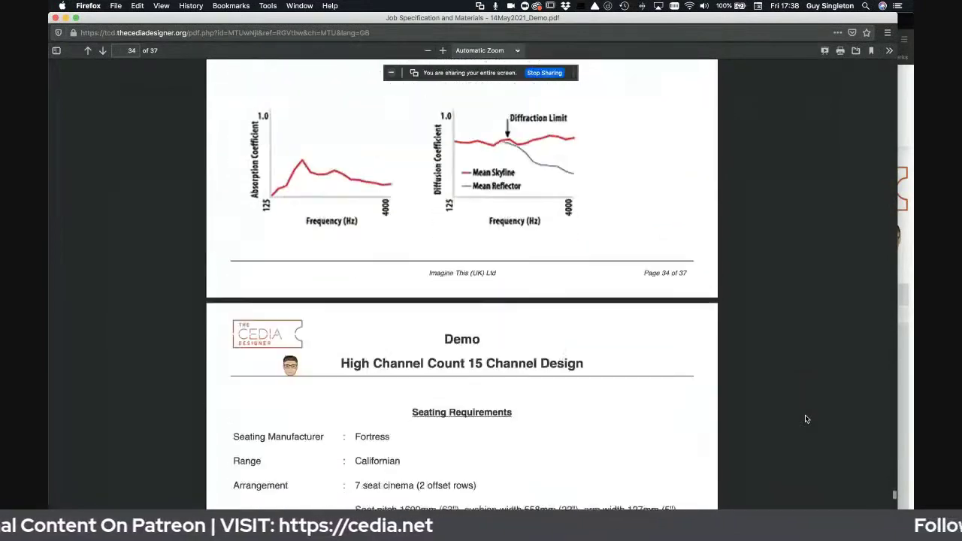
scroll(805, 418, down, 15)
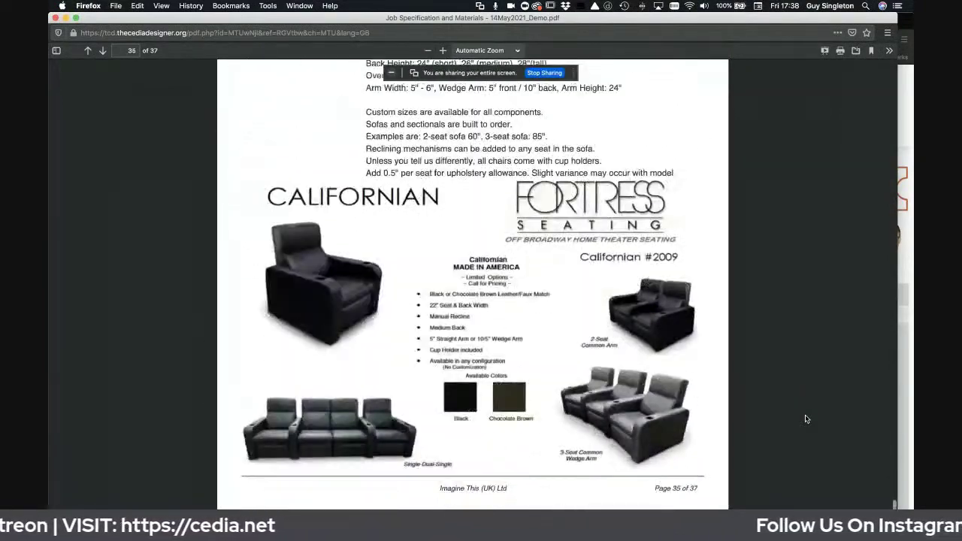
scroll(806, 418, down, 5)
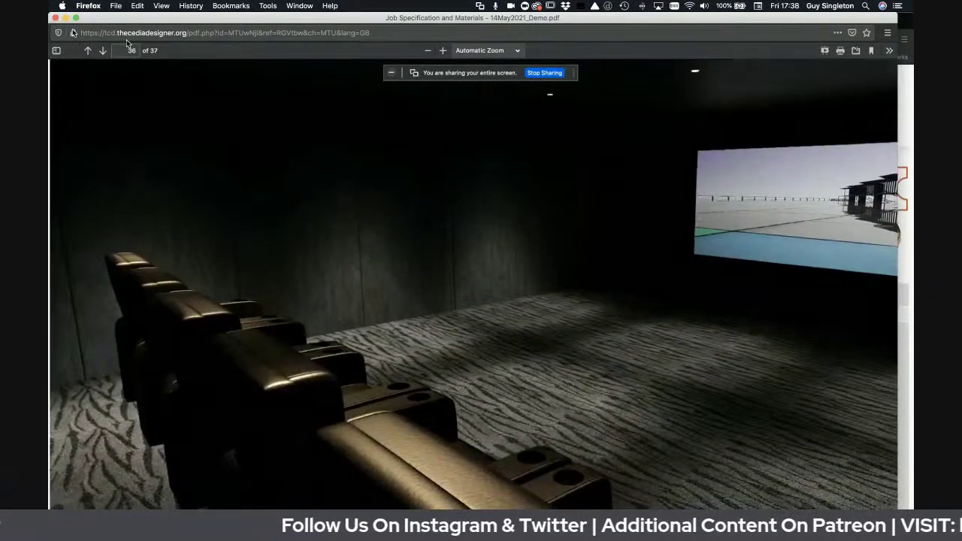
Step: Close the PDF, export the Demo job to a PDF again from the account's job list, and enlarge the new PDF window
click(55, 18)
scroll(334, 301, down, 2)
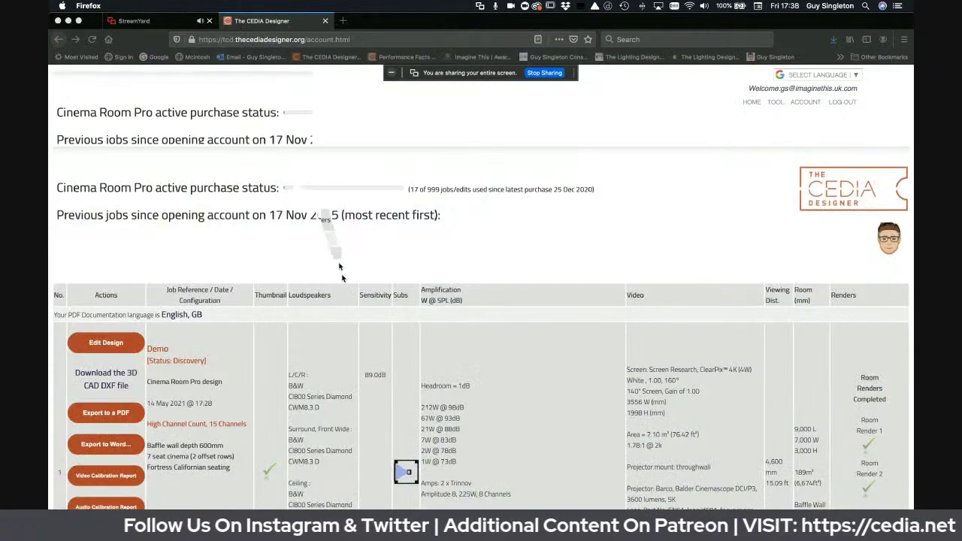
click(124, 330)
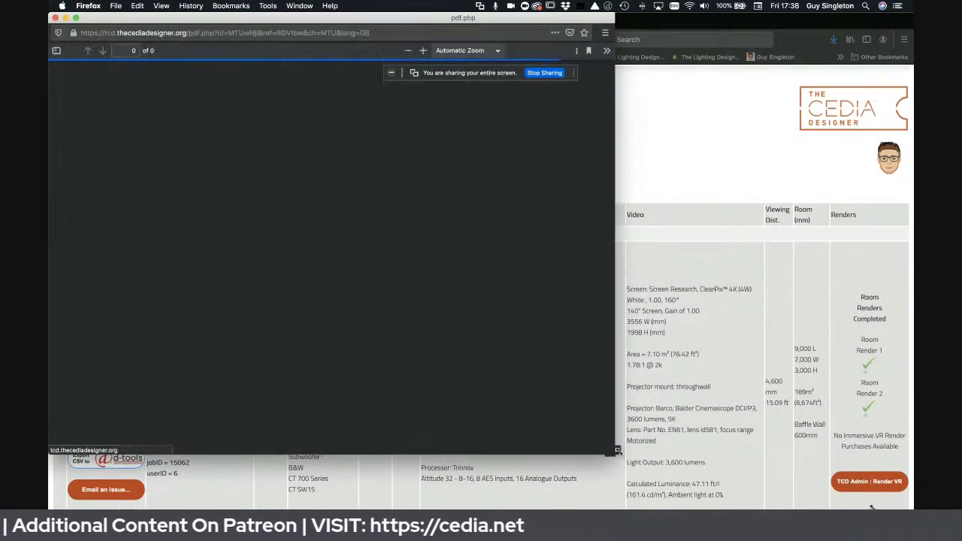
drag(616, 450, 912, 508)
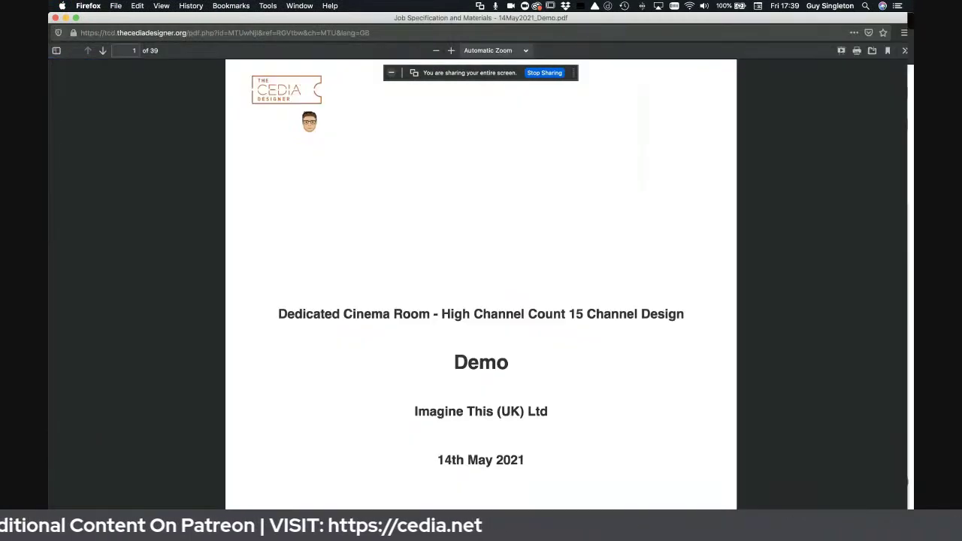
Step: Examine the rendered visualisations of the screen wall and seating at the end of the new PDF, fitting the seating view at 100% zoom
scroll(487, 324, down, 15)
scroll(487, 324, down, 20)
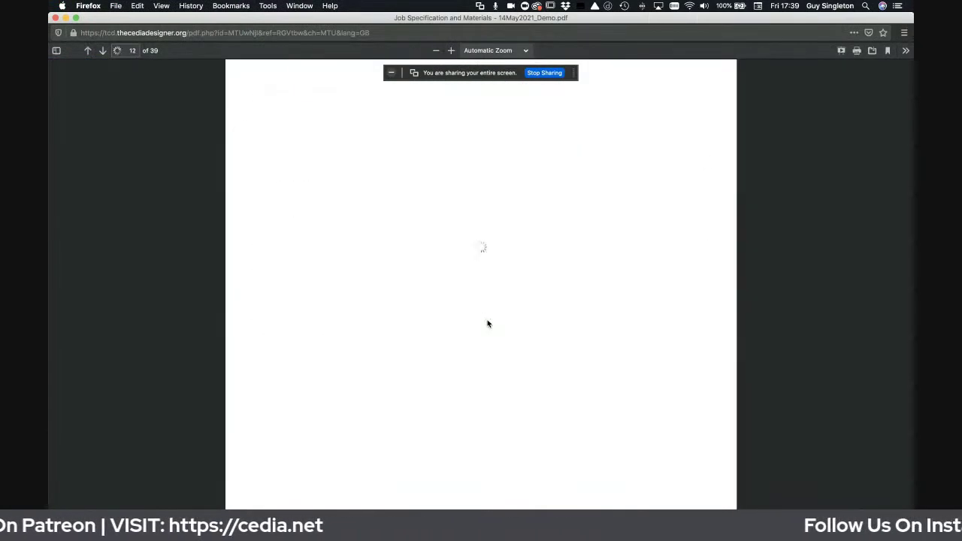
scroll(486, 324, down, 15)
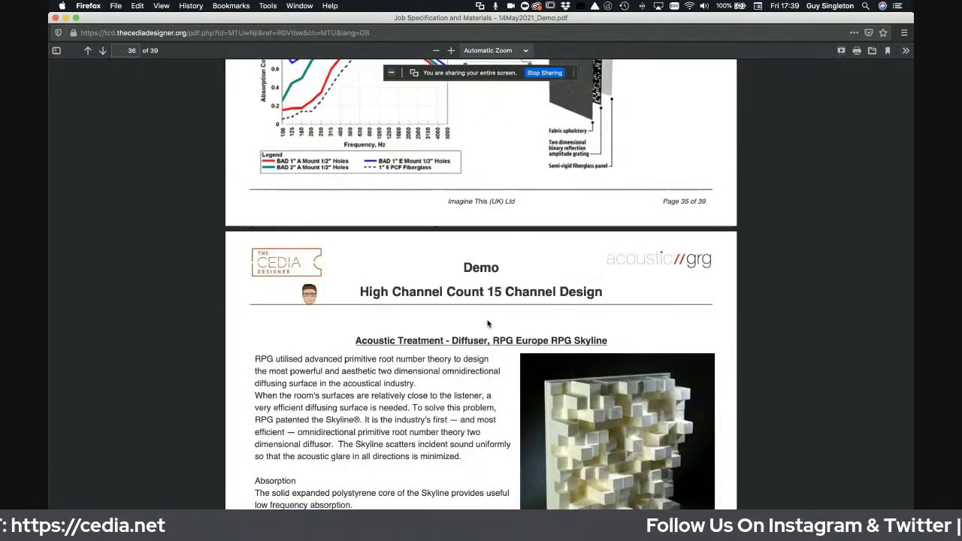
scroll(487, 324, up, 4)
scroll(487, 324, down, 8)
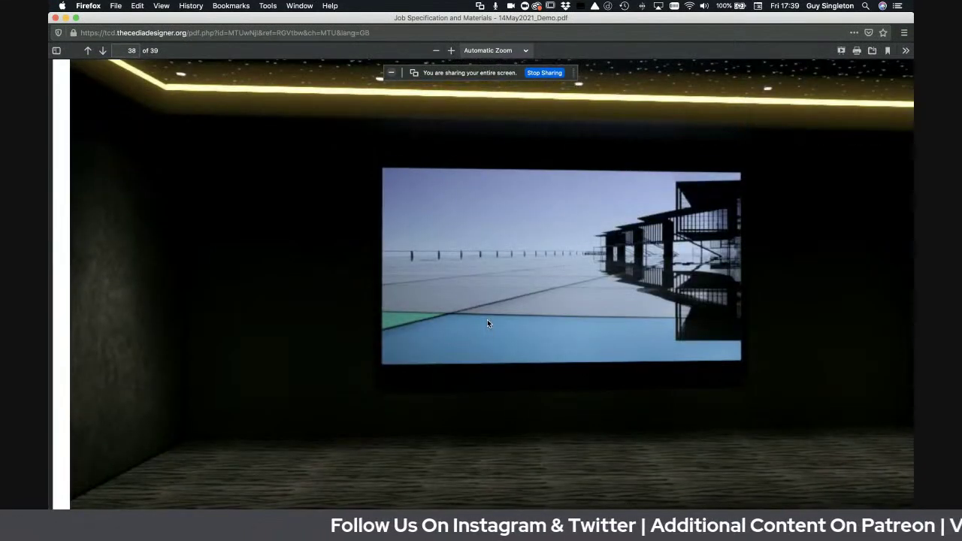
scroll(487, 324, down, 8)
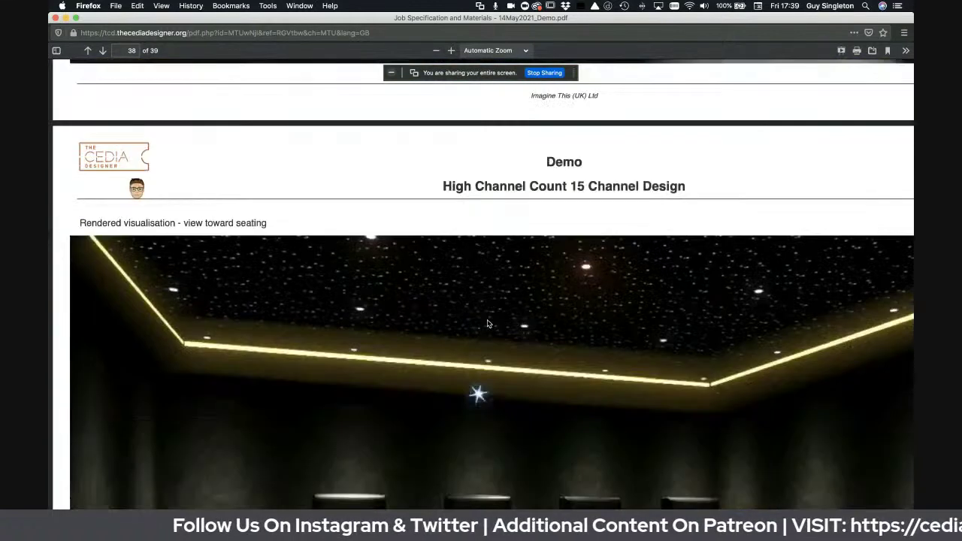
scroll(487, 324, down, 5)
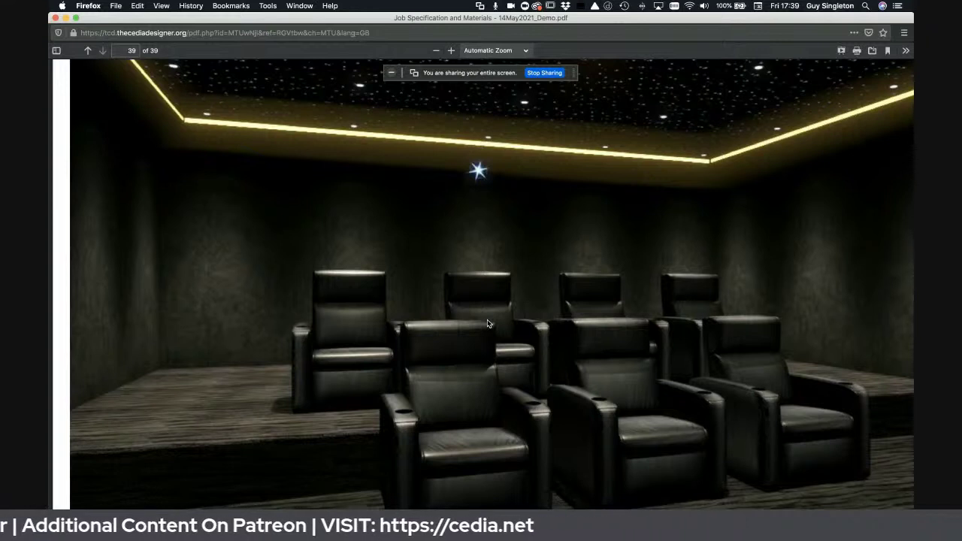
scroll(487, 323, down, 1)
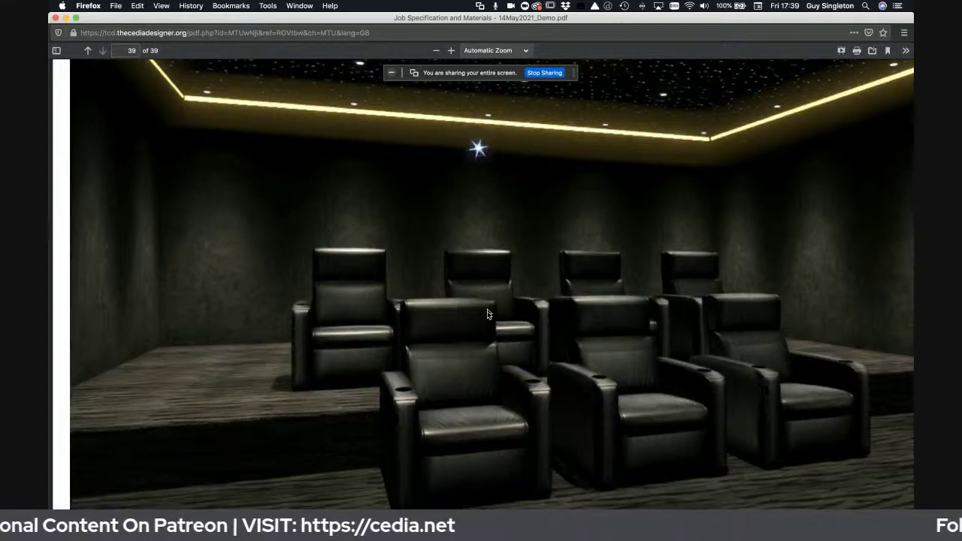
click(436, 51)
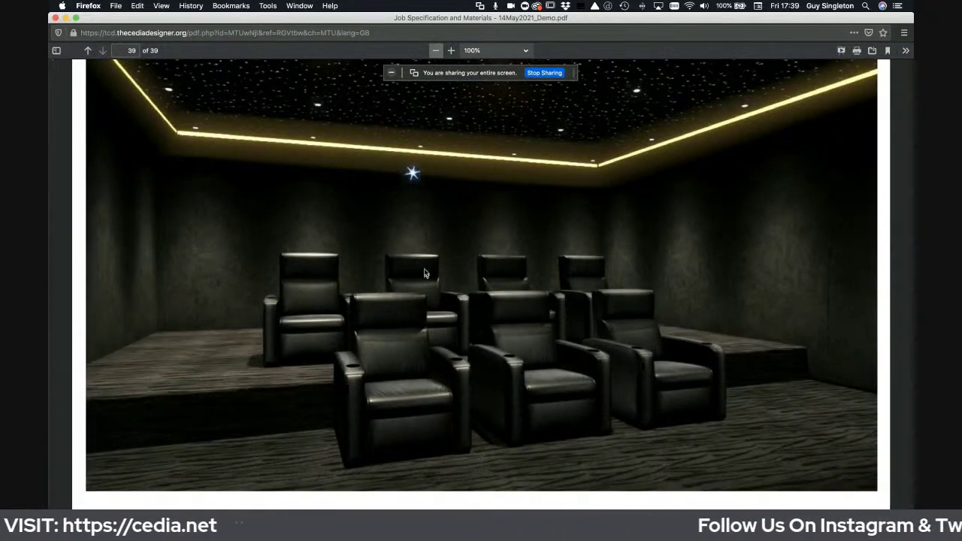
Step: Minimise the PDF specification window and return to the Demo job's export actions in the account's job list
scroll(424, 276, up, 10)
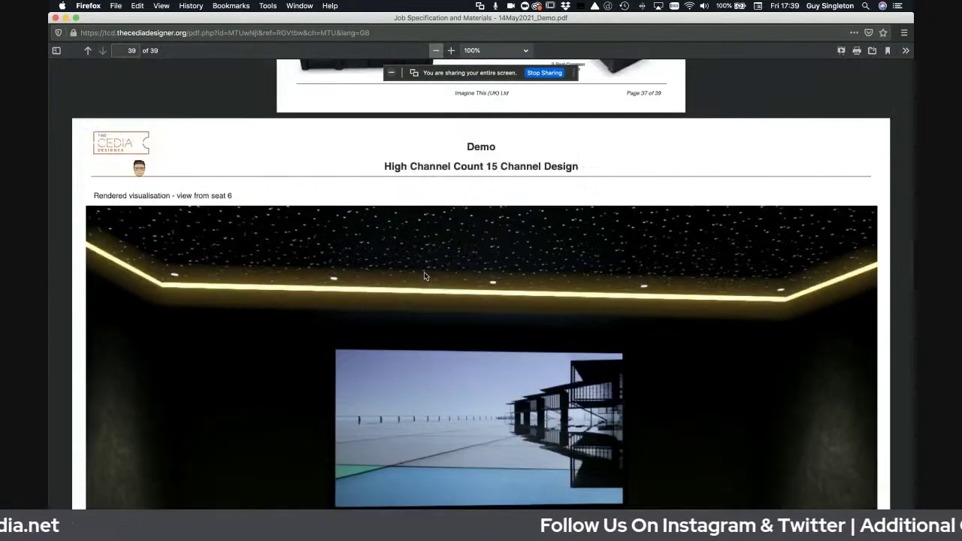
scroll(424, 275, up, 20)
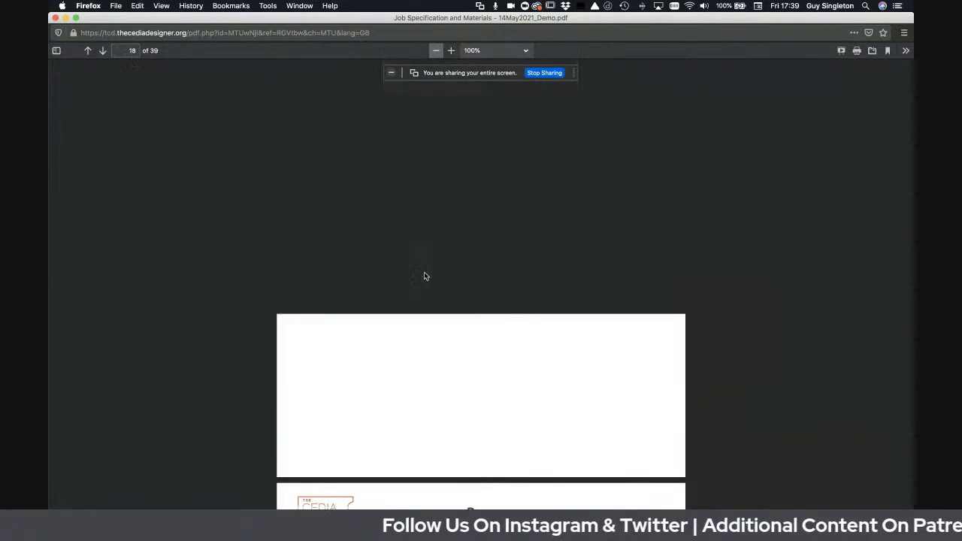
click(66, 17)
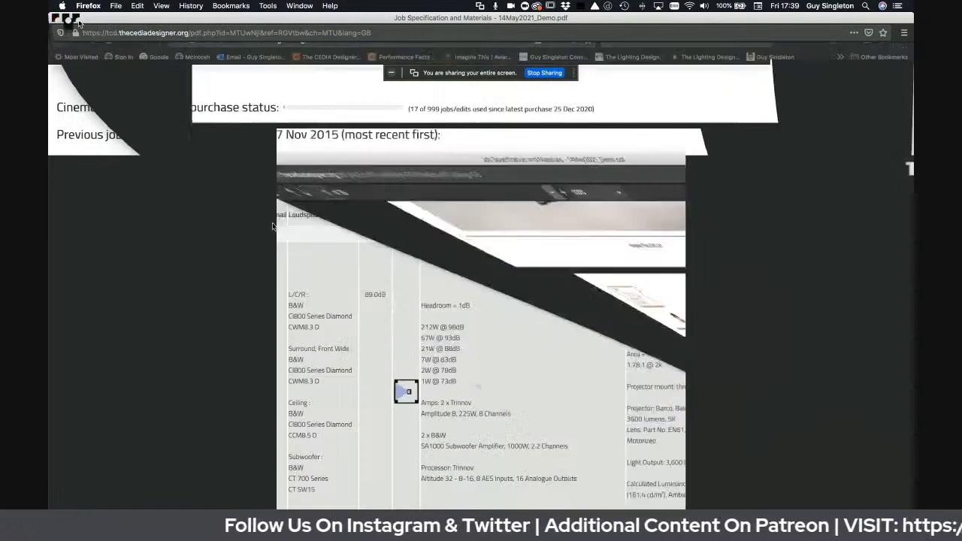
scroll(310, 314, down, 1)
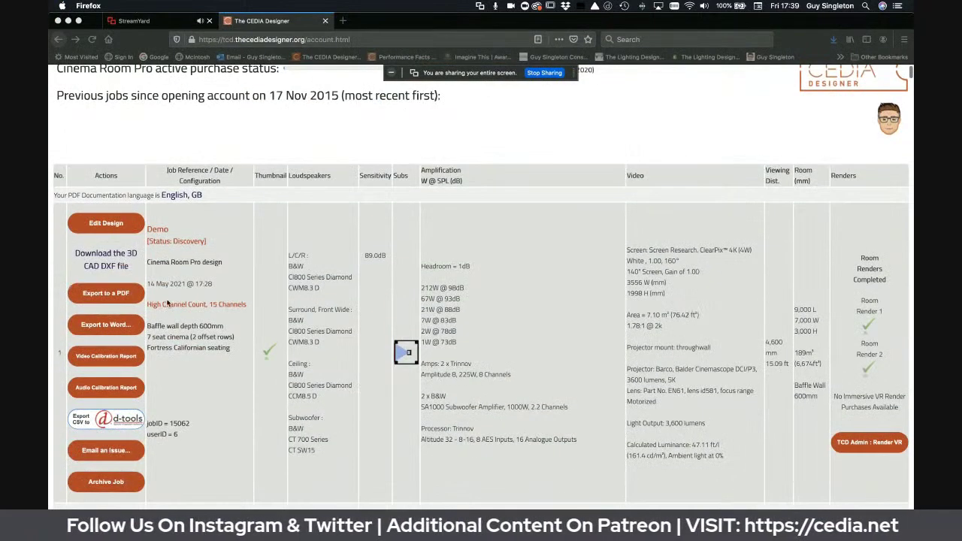
click(119, 326)
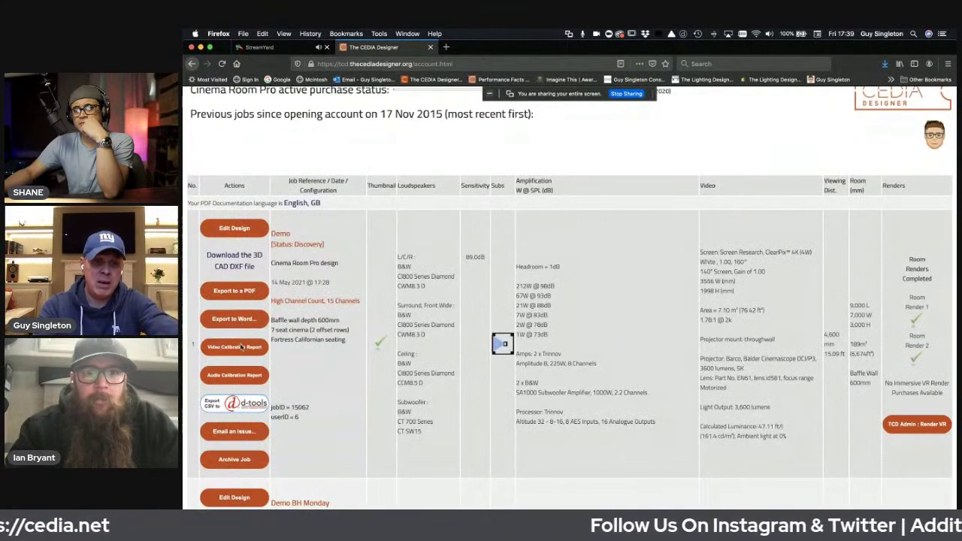
Step: Open the Demo job's video calibration report and look through its display device, cinema screen, test pattern and colour gamut sections
click(242, 348)
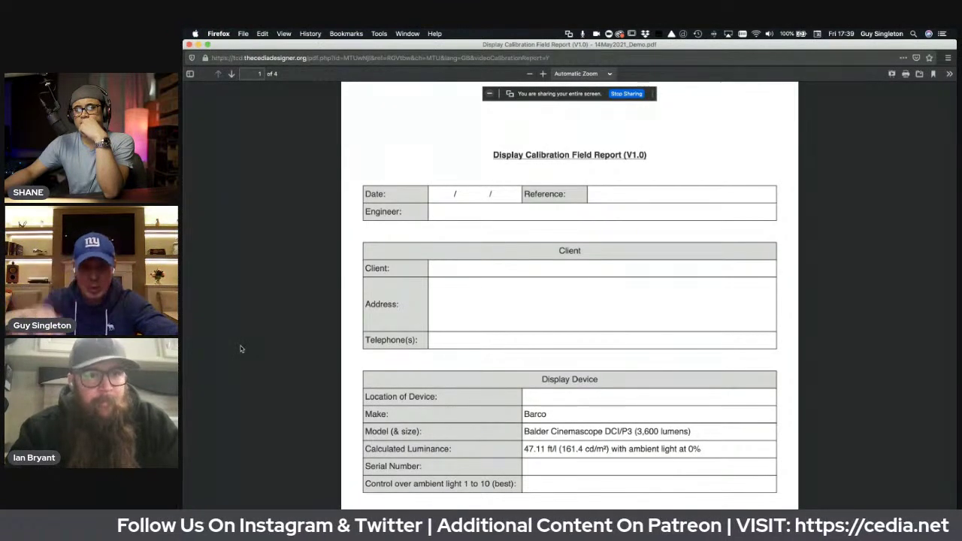
scroll(535, 397, down, 5)
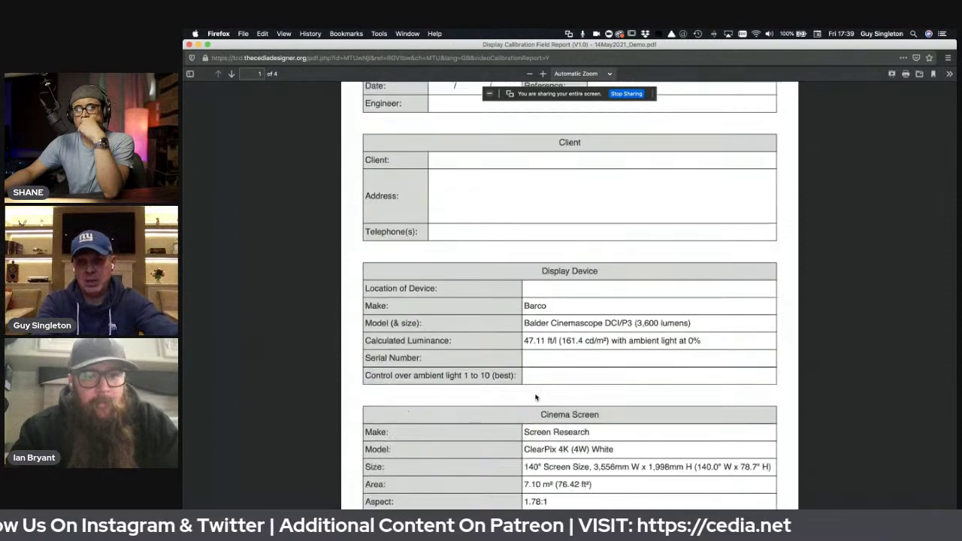
scroll(535, 397, down, 7)
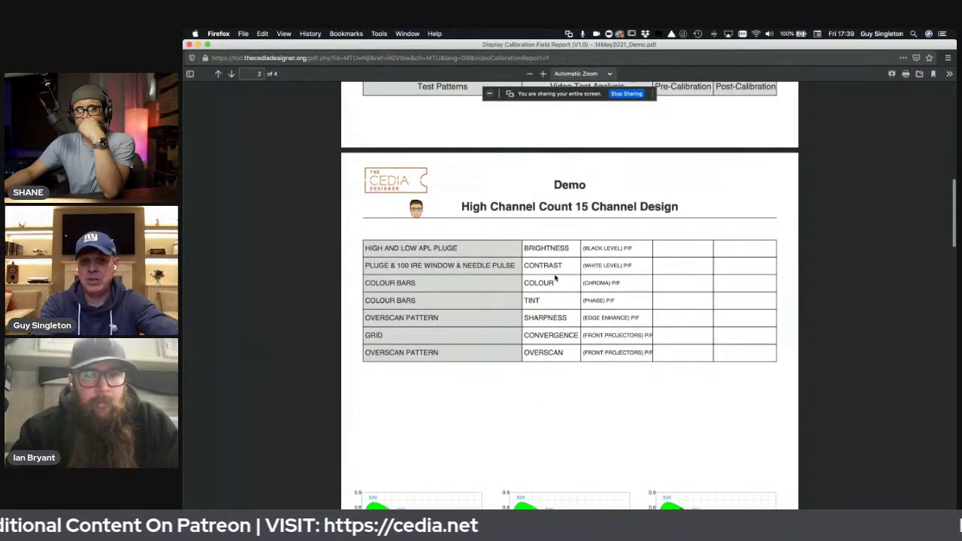
scroll(555, 278, down, 4)
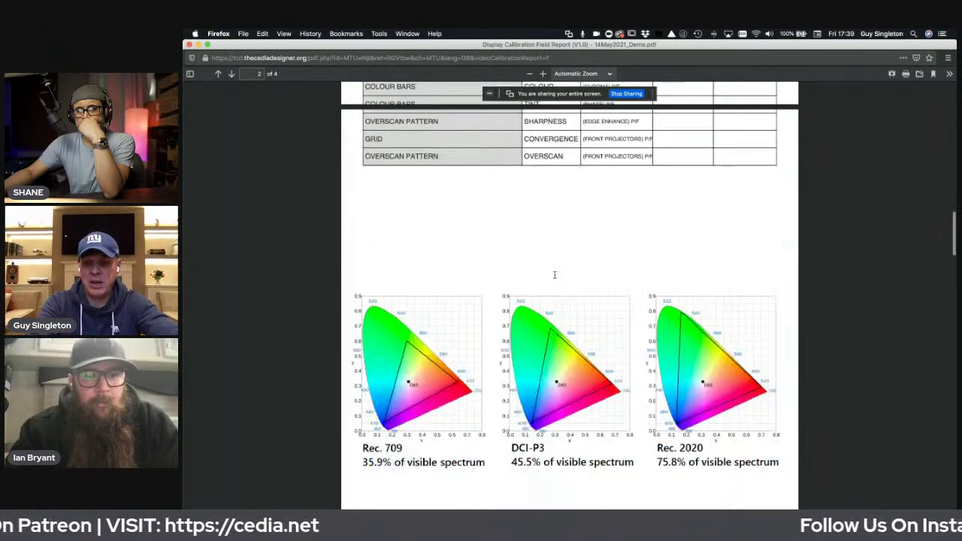
scroll(555, 275, down, 10)
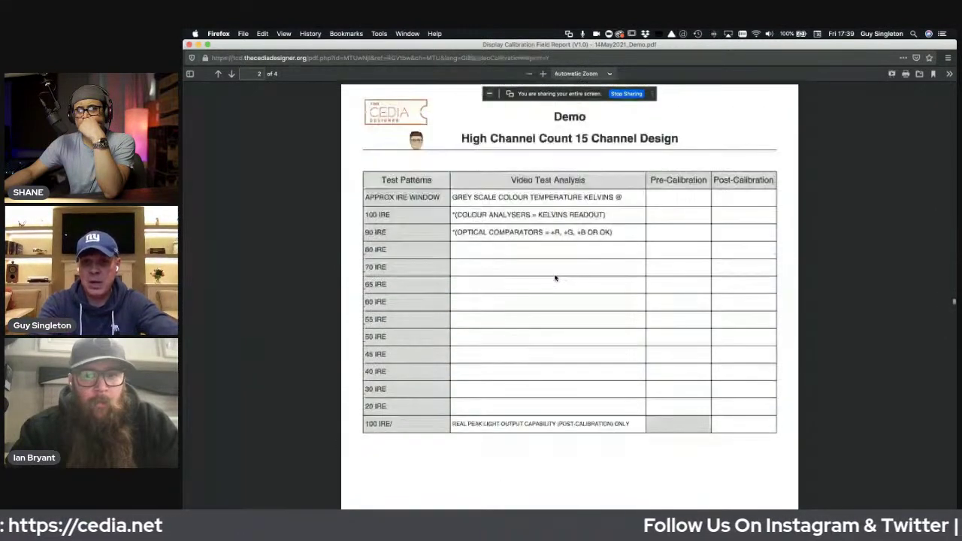
Step: Review the report's grey-scale test table and its comments and signatures page, and put the report window away
scroll(554, 278, up, 1)
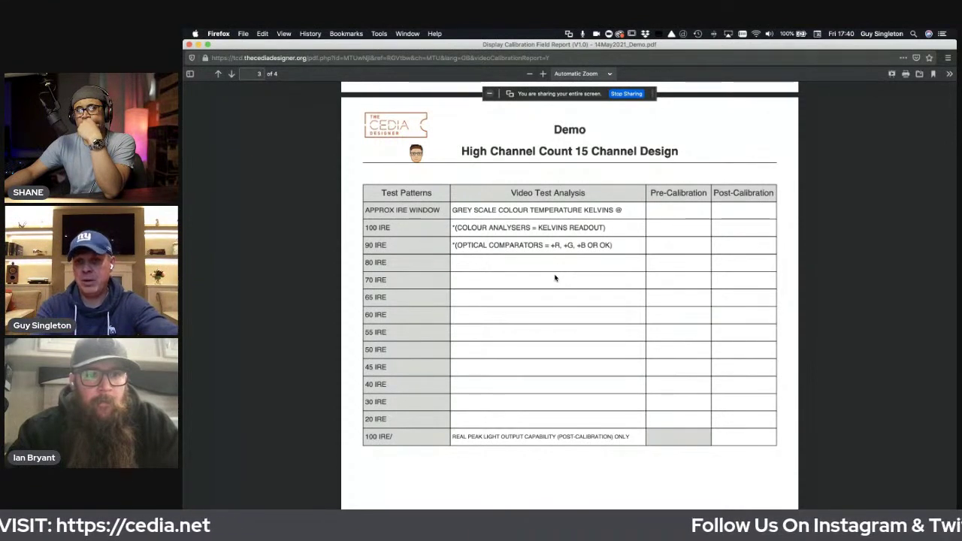
scroll(555, 278, down, 20)
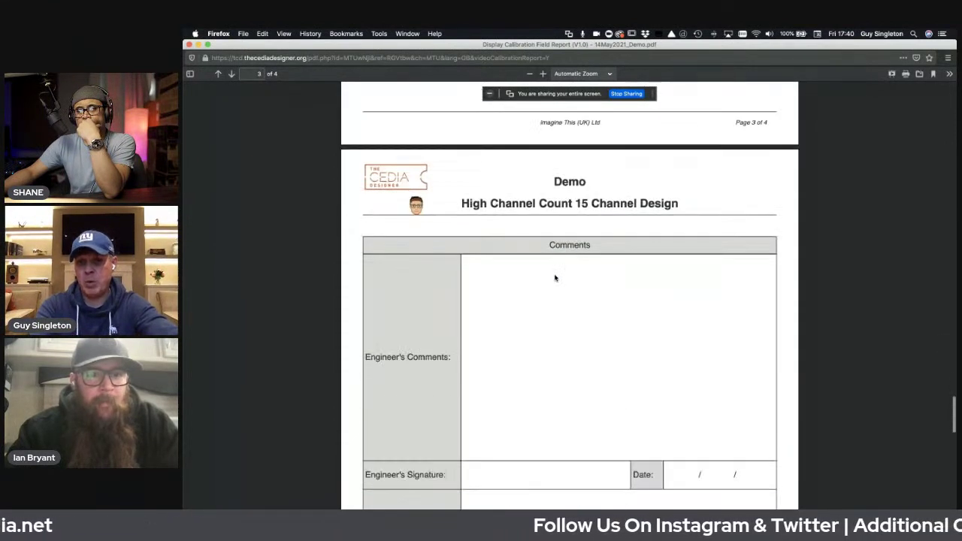
scroll(554, 278, down, 2)
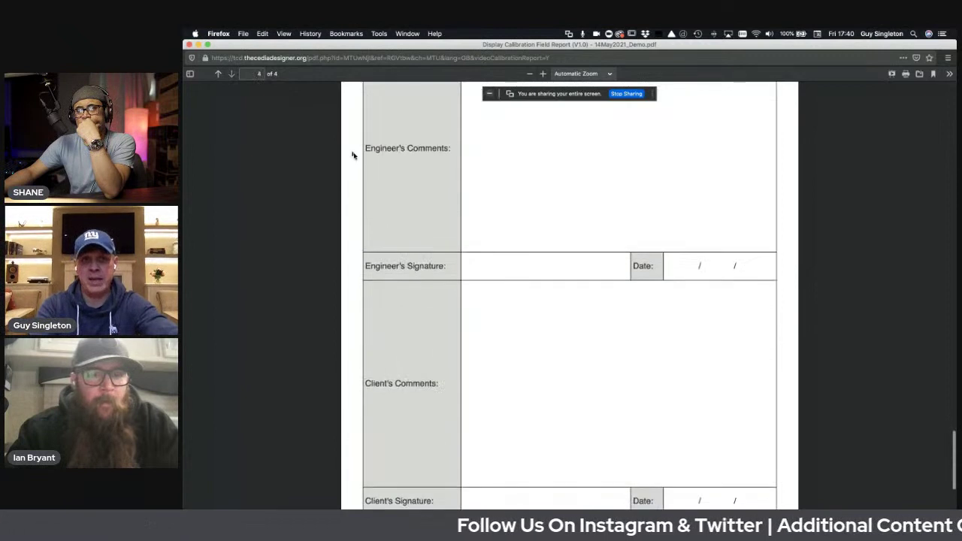
click(199, 46)
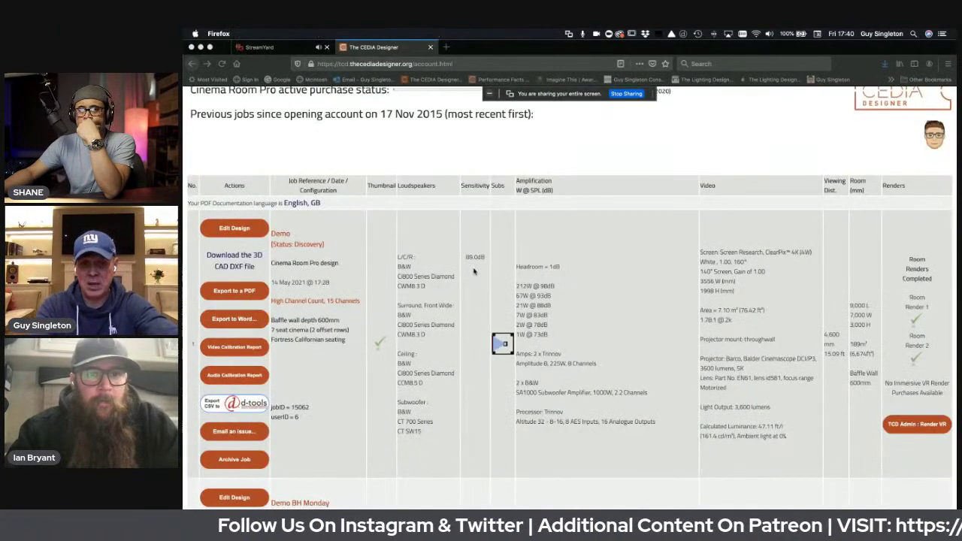
Step: Open the Demo job's audio calibration report, look through its Speaker Channels table, and return to the job list
scroll(396, 363, down, 1)
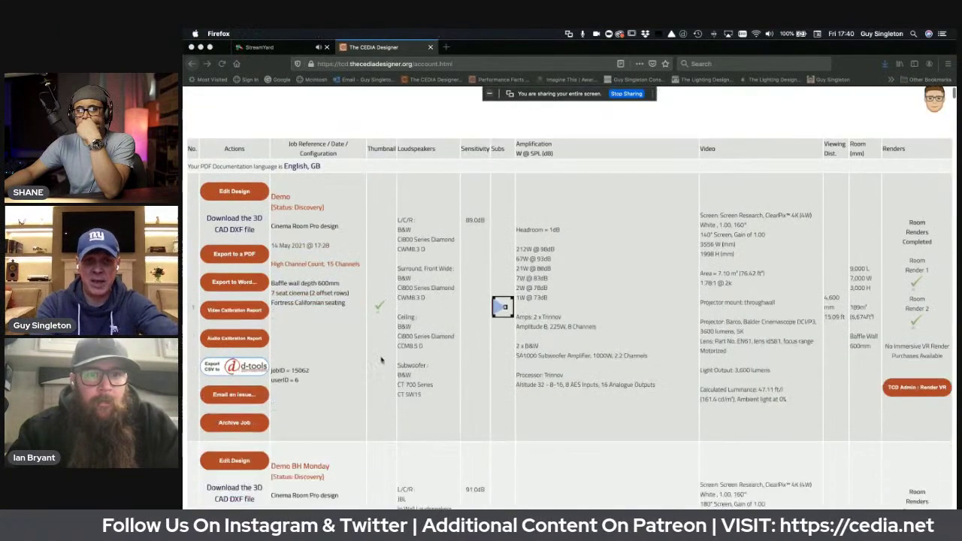
click(254, 341)
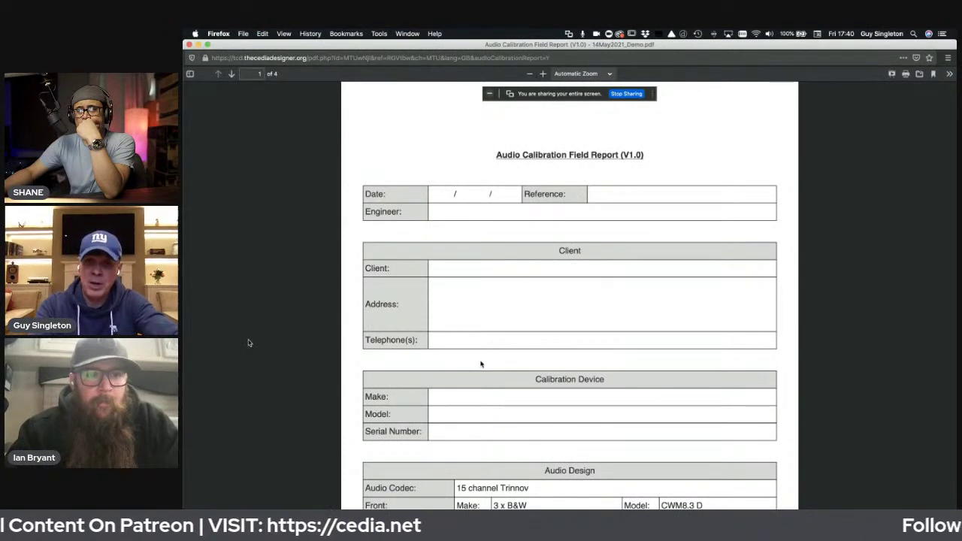
scroll(481, 364, down, 12)
scroll(481, 364, down, 10)
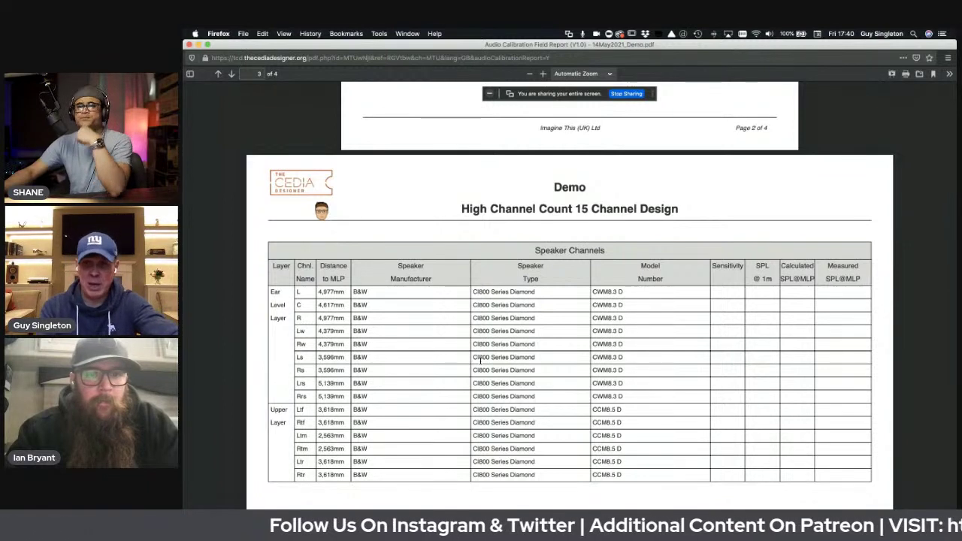
scroll(481, 360, down, 10)
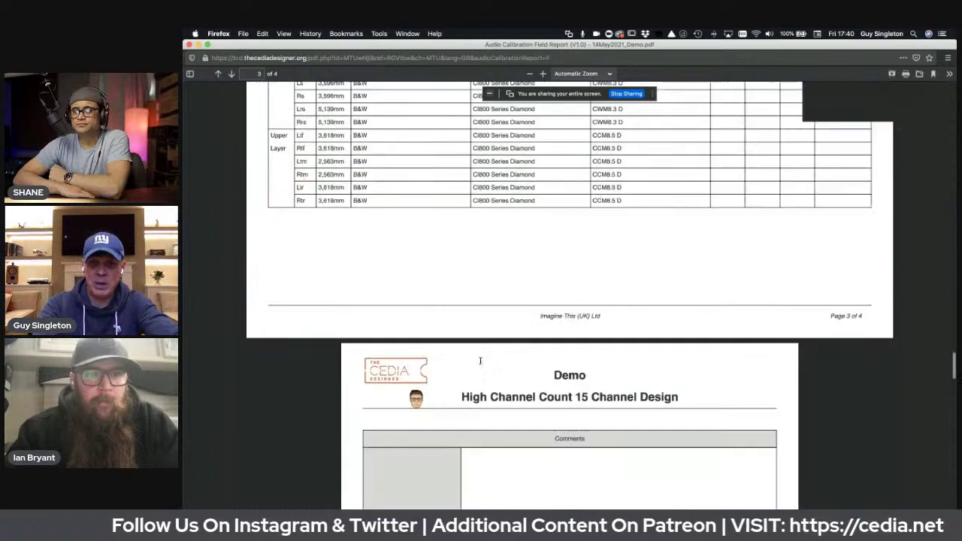
scroll(481, 365, up, 12)
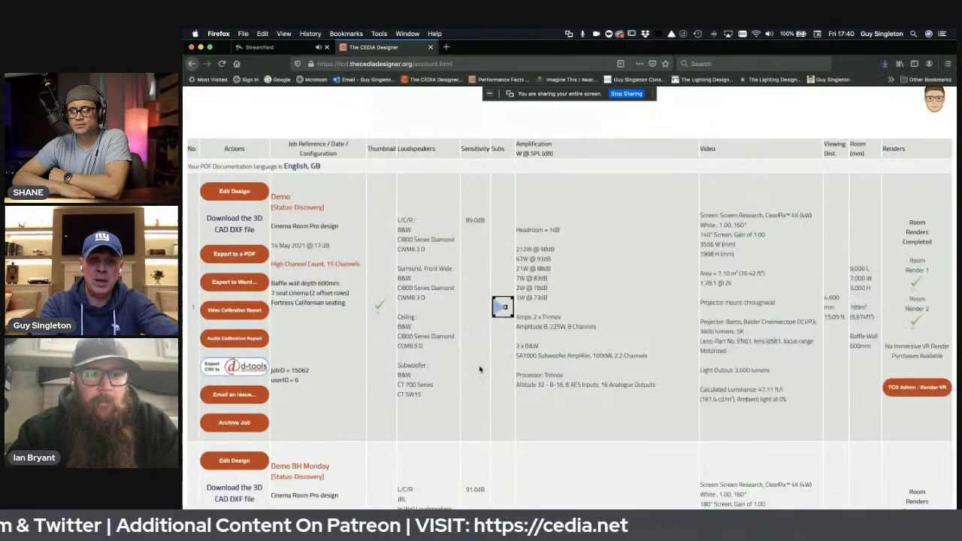
Step: Export the Demo job as a D-Tools CSV opened in Microsoft Excel, and switch back to the job list in Firefox
click(254, 372)
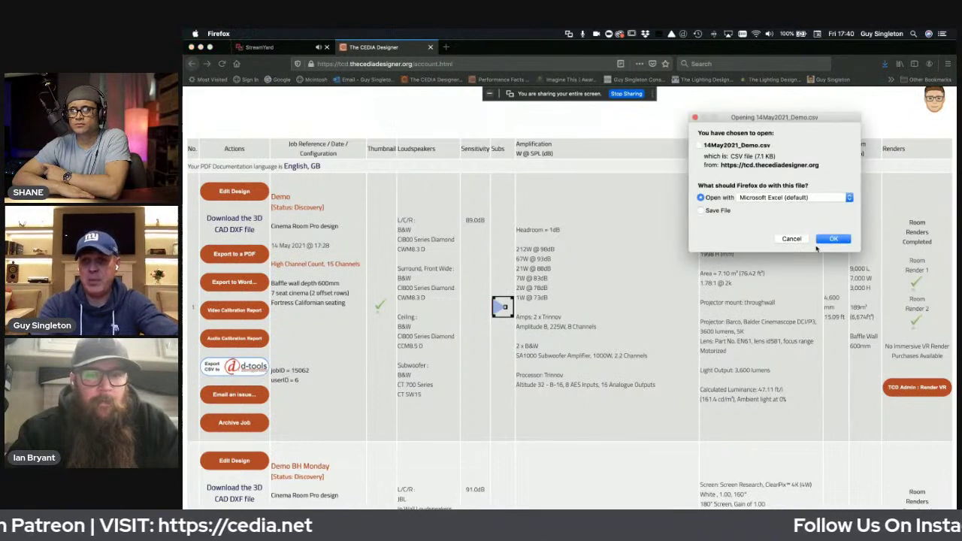
click(828, 239)
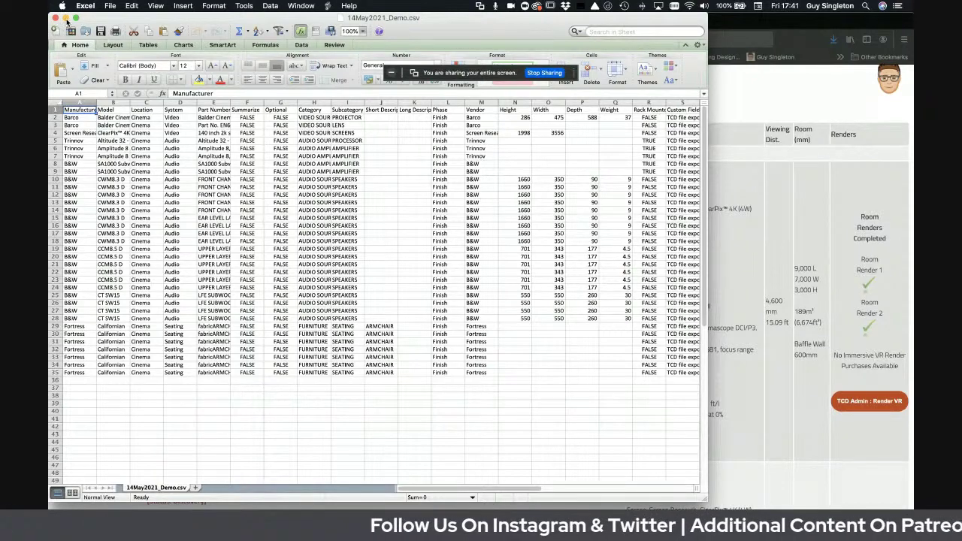
key(super+Tab)
scroll(338, 345, down, 2)
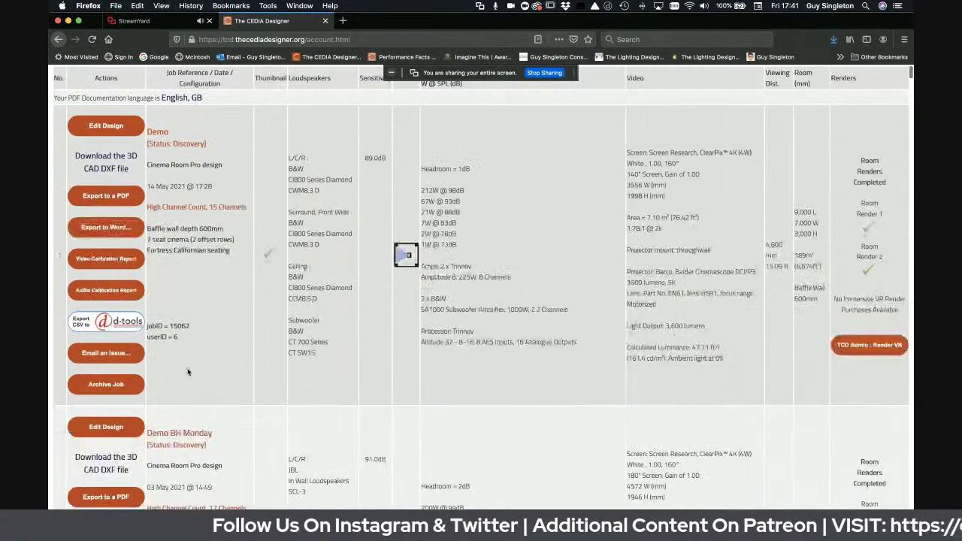